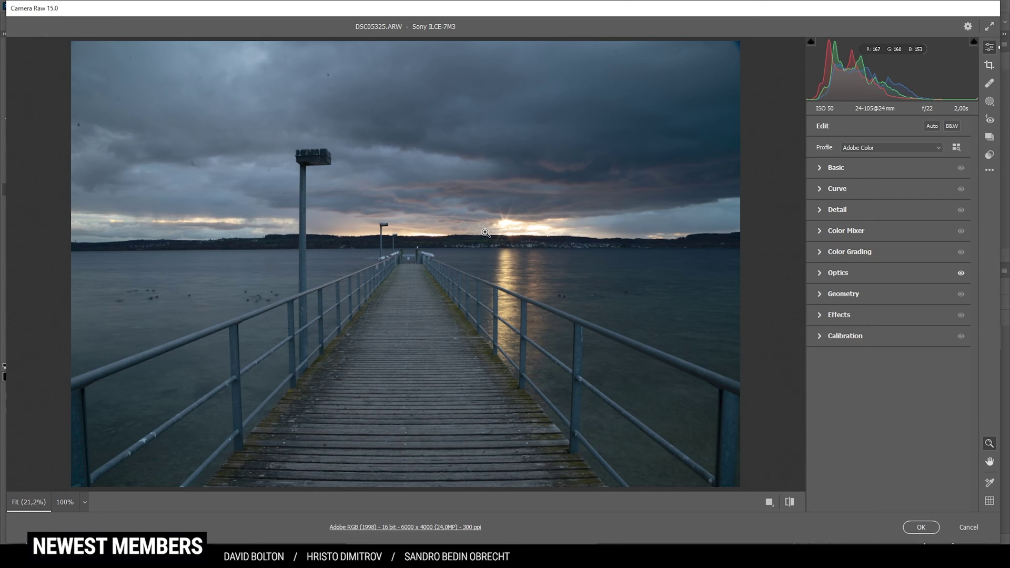
Apply the Adobe Landscape profile, warm Temperature to 6250 and lift Shadows to +24.
{"action": "left_click", "coordinate": [874, 147]}
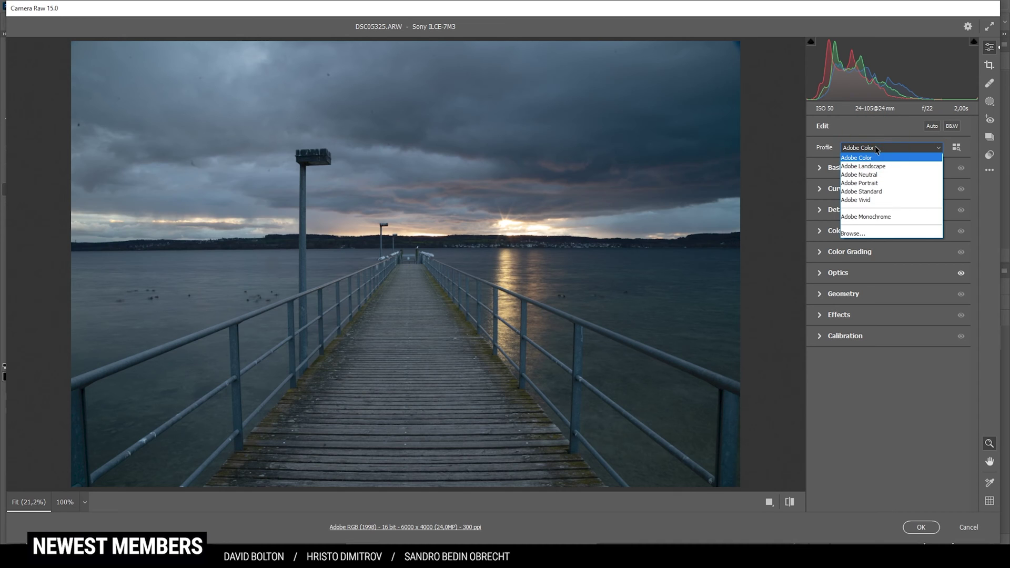
{"action": "left_click", "coordinate": [866, 167]}
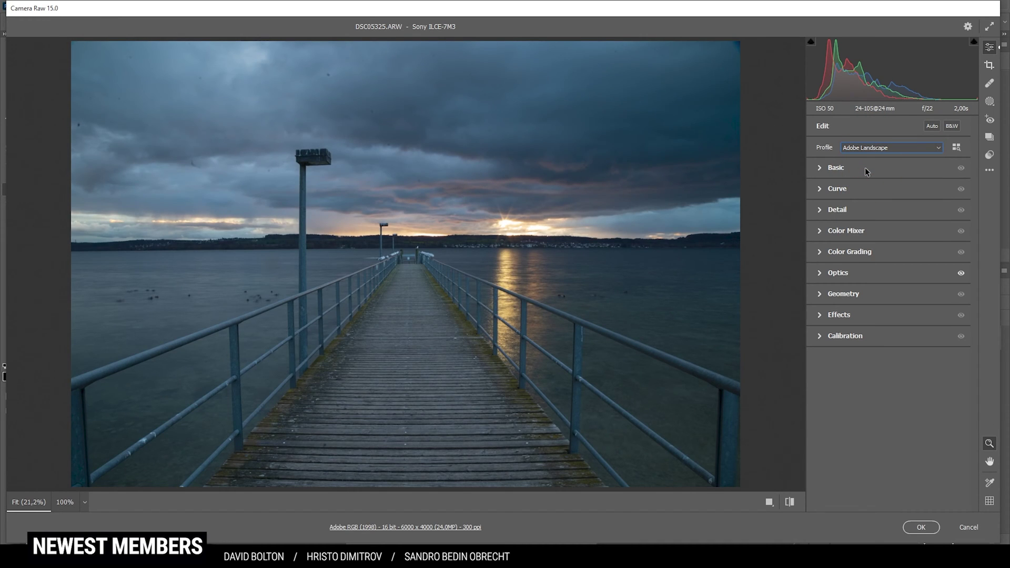
{"action": "left_click", "coordinate": [819, 167]}
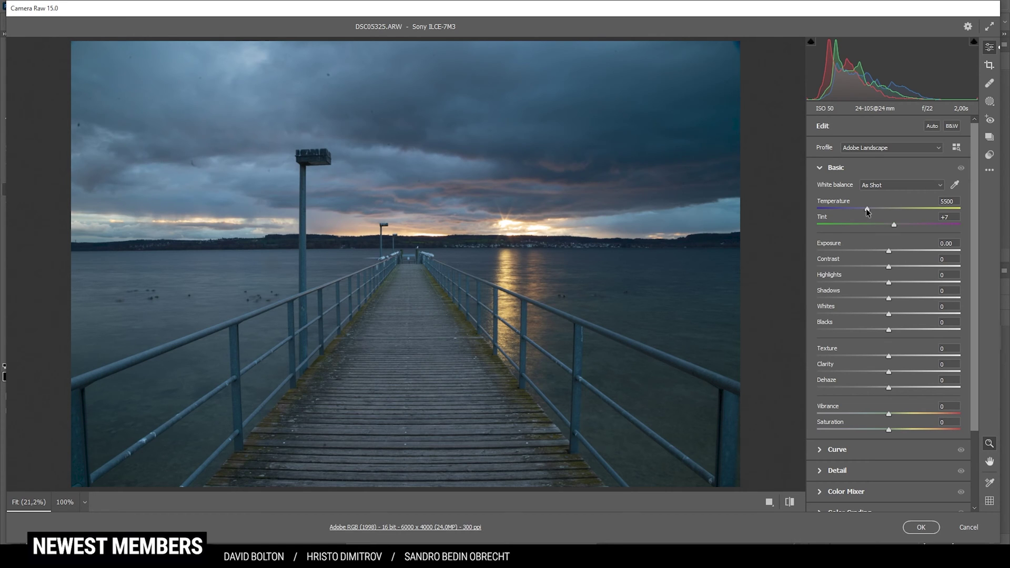
{"action": "left_click_drag", "start_coordinate": [866, 209], "coordinate": [878, 211]}
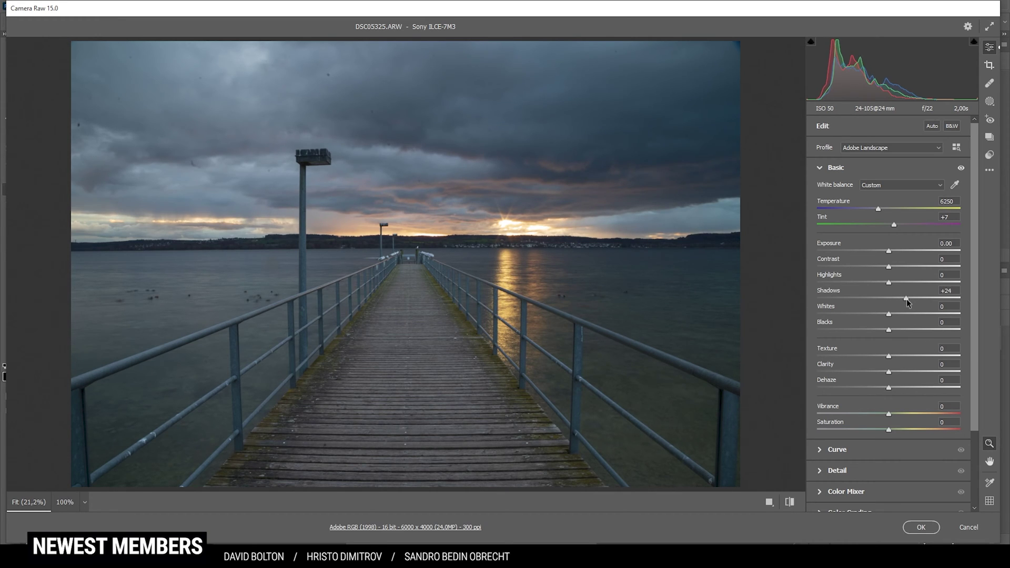
{"action": "left_click", "coordinate": [906, 298]}
Set Highlights to +48, Texture +4, Clarity -4 and Vibrance +26 in Basic.
{"action": "left_click_drag", "start_coordinate": [889, 281], "coordinate": [914, 281]}
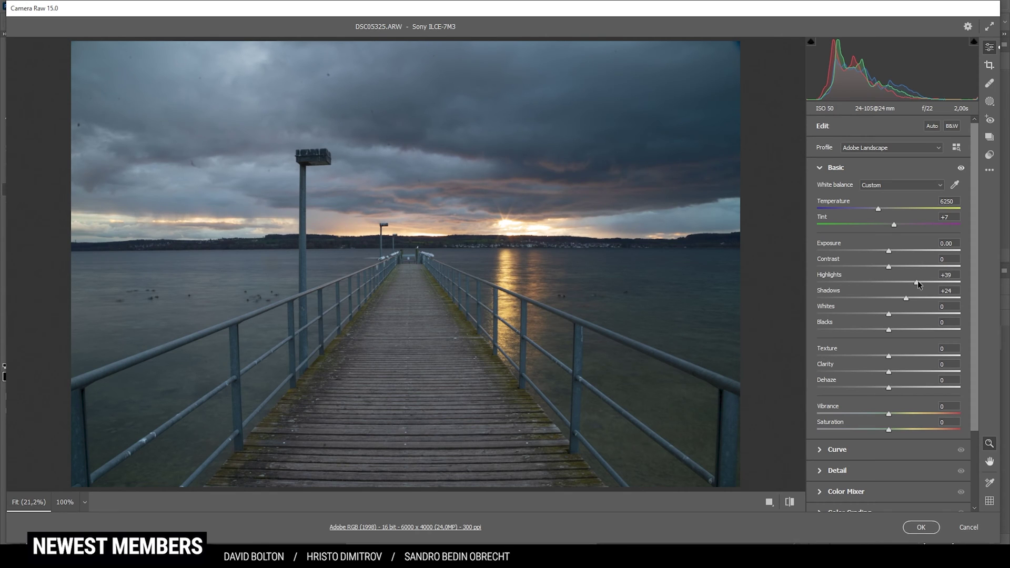
{"action": "left_click_drag", "start_coordinate": [919, 281], "coordinate": [924, 280]}
{"action": "left_click_drag", "start_coordinate": [889, 355], "coordinate": [893, 358]}
{"action": "left_click_drag", "start_coordinate": [889, 414], "coordinate": [893, 414]}
Compare the edited photo against the default settings by toggling them back and forth.
{"action": "left_click", "coordinate": [789, 502]}
{"action": "left_click", "coordinate": [790, 502]}
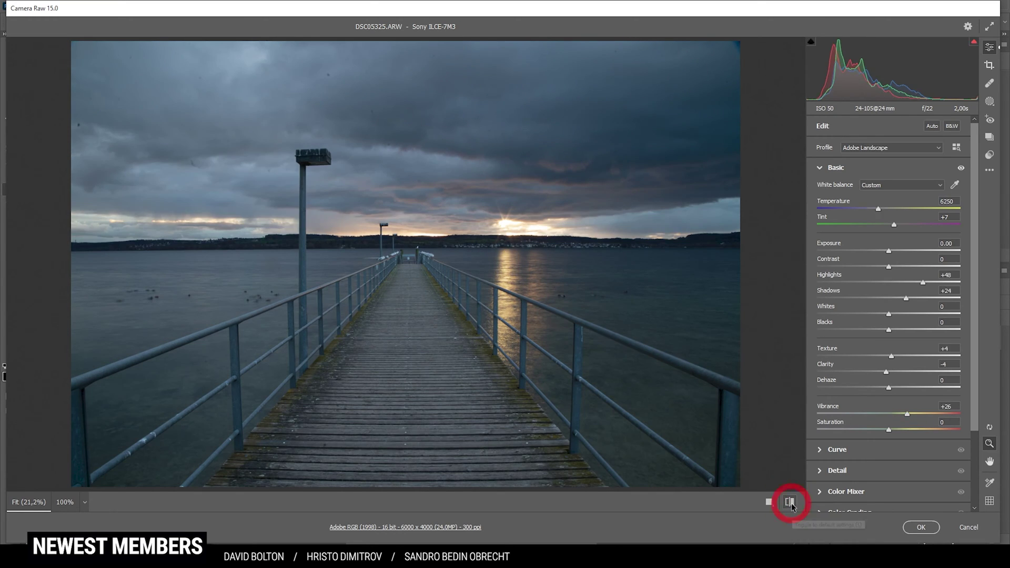
{"action": "left_click", "coordinate": [790, 502]}
{"action": "left_click", "coordinate": [789, 502]}
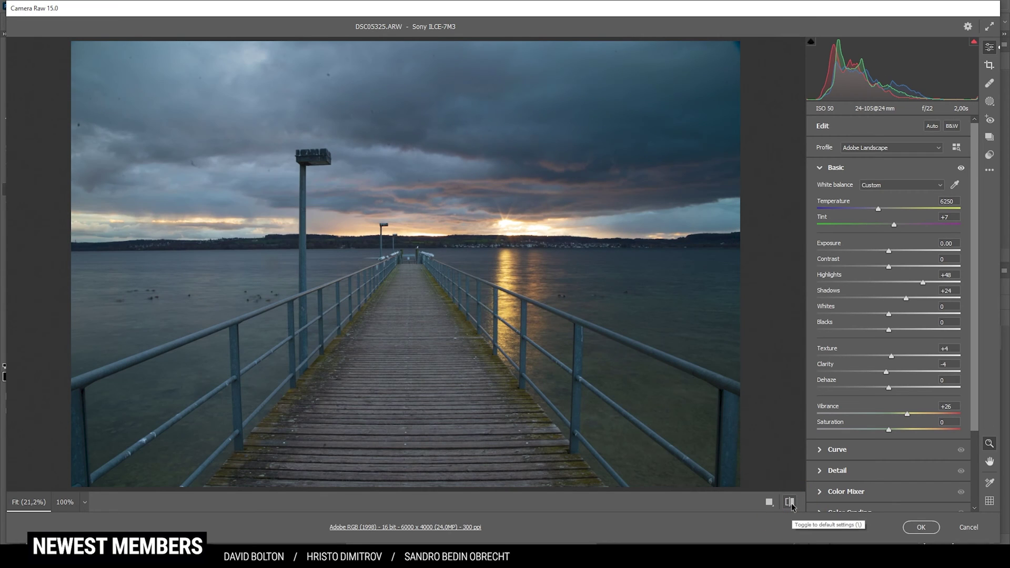
{"action": "left_click", "coordinate": [791, 504]}
{"action": "left_click", "coordinate": [792, 504]}
{"action": "left_click", "coordinate": [791, 503]}
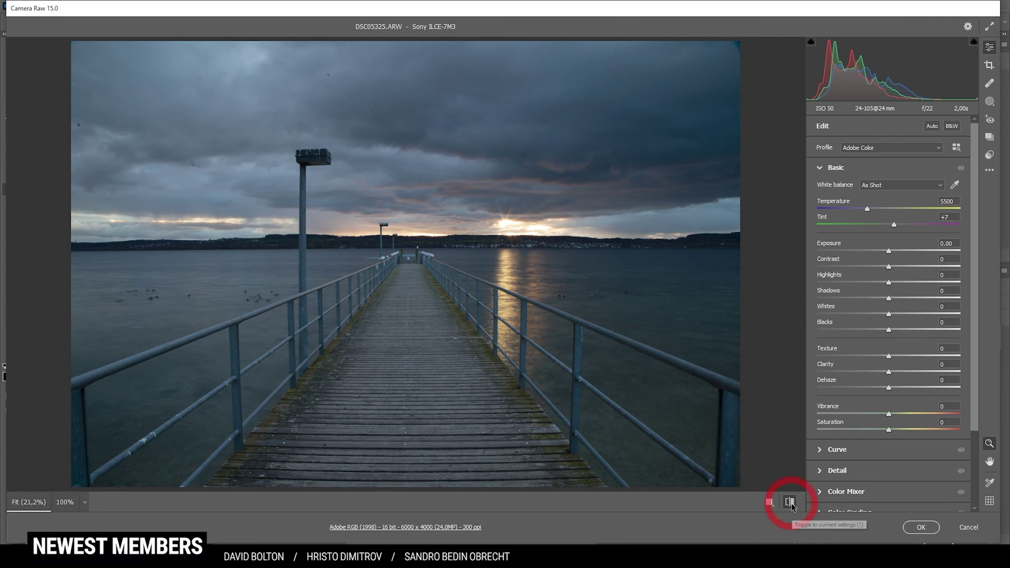
{"action": "left_click", "coordinate": [792, 503]}
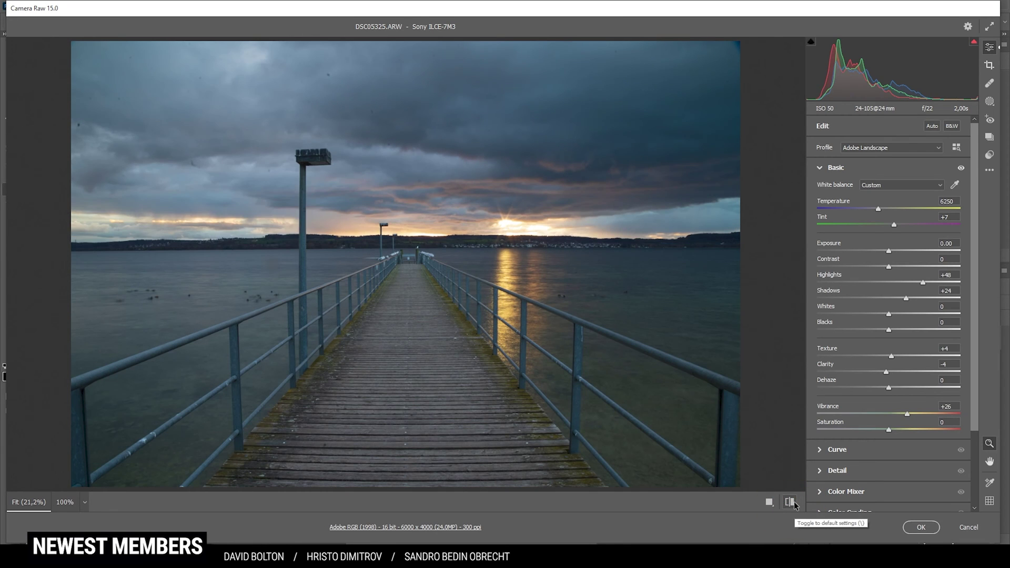
{"action": "key", "text": "m"}
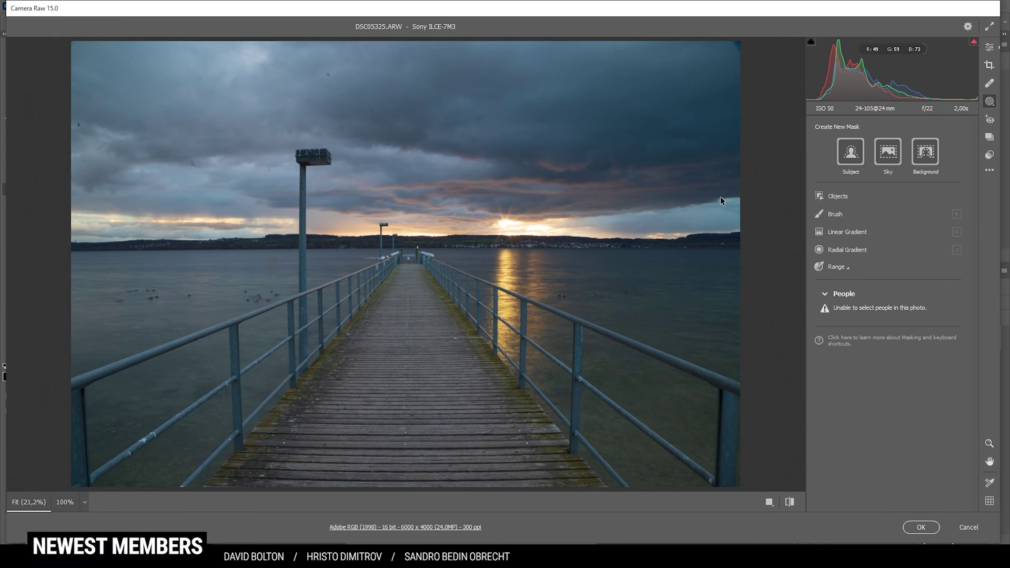
Drag a linear gradient down over the sky with Exposure -0.25, Contrast +54 and Clarity +15.
{"action": "left_click", "coordinate": [832, 232]}
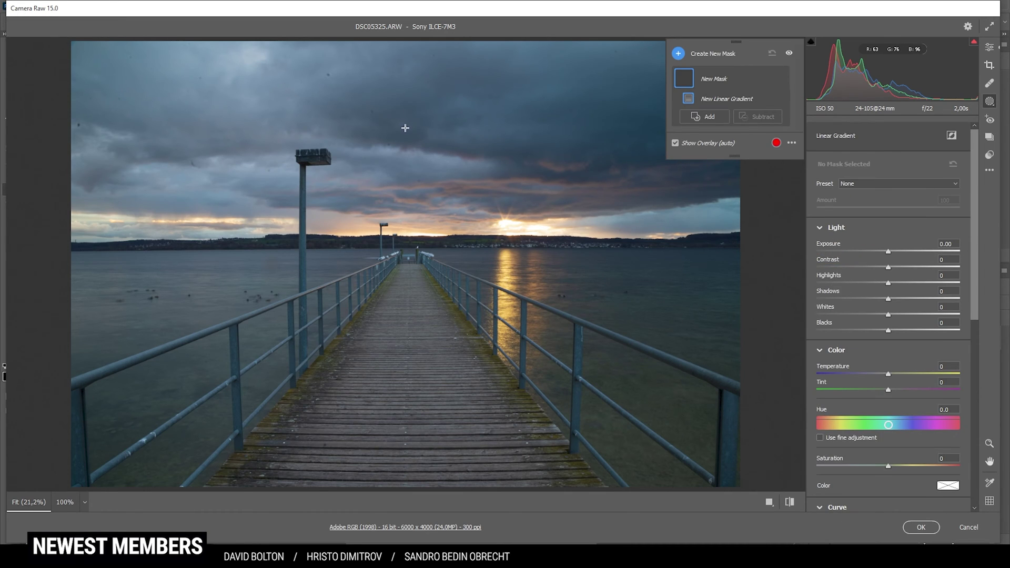
{"action": "left_click_drag", "start_coordinate": [419, 114], "coordinate": [419, 237]}
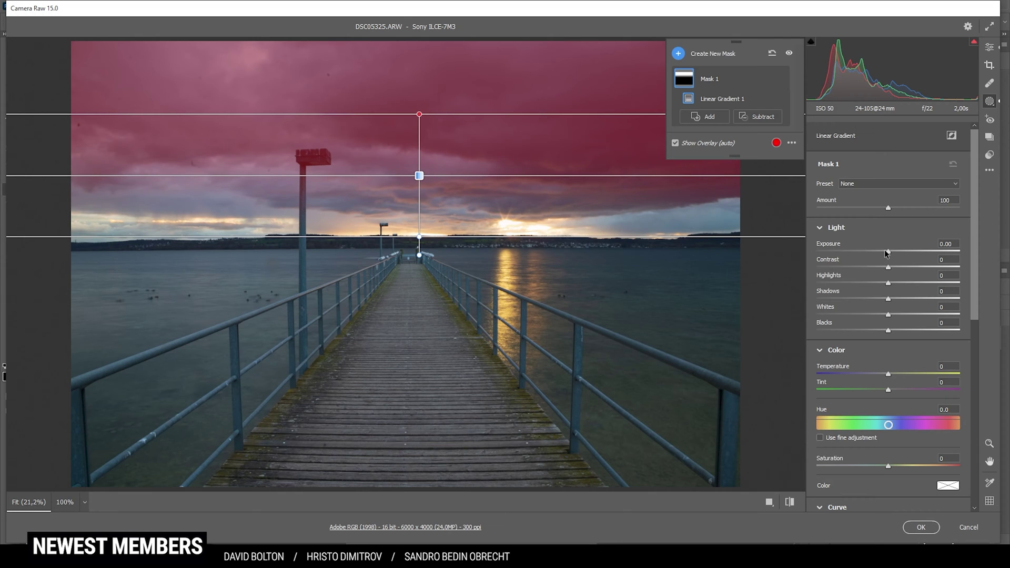
{"action": "left_click_drag", "start_coordinate": [888, 251], "coordinate": [923, 267]}
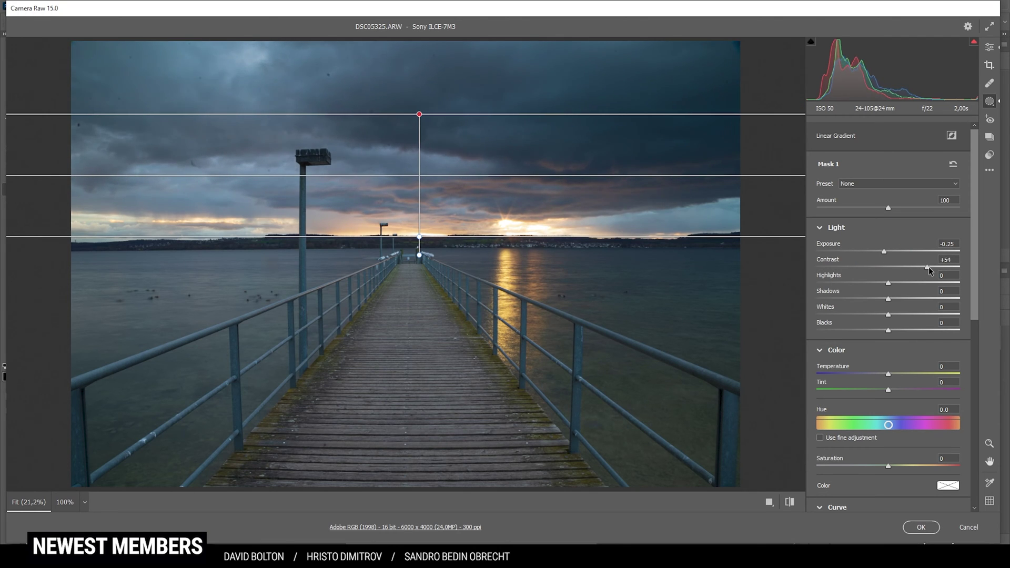
{"action": "left_click_drag", "start_coordinate": [930, 267], "coordinate": [930, 267]}
{"action": "scroll", "coordinate": [904, 385], "scroll_direction": "down", "scroll_amount": 7}
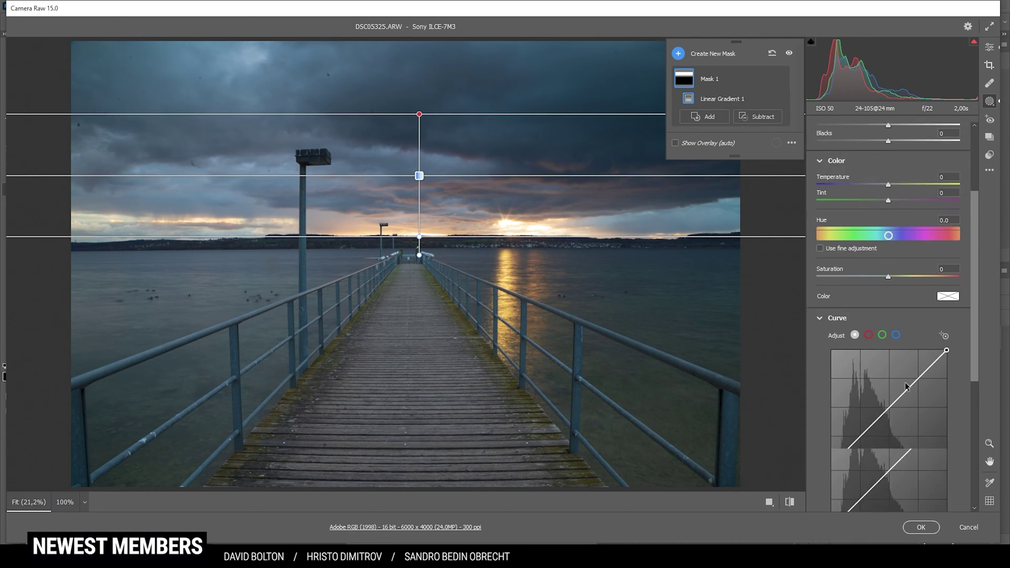
{"action": "left_click_drag", "start_coordinate": [889, 372], "coordinate": [898, 373]}
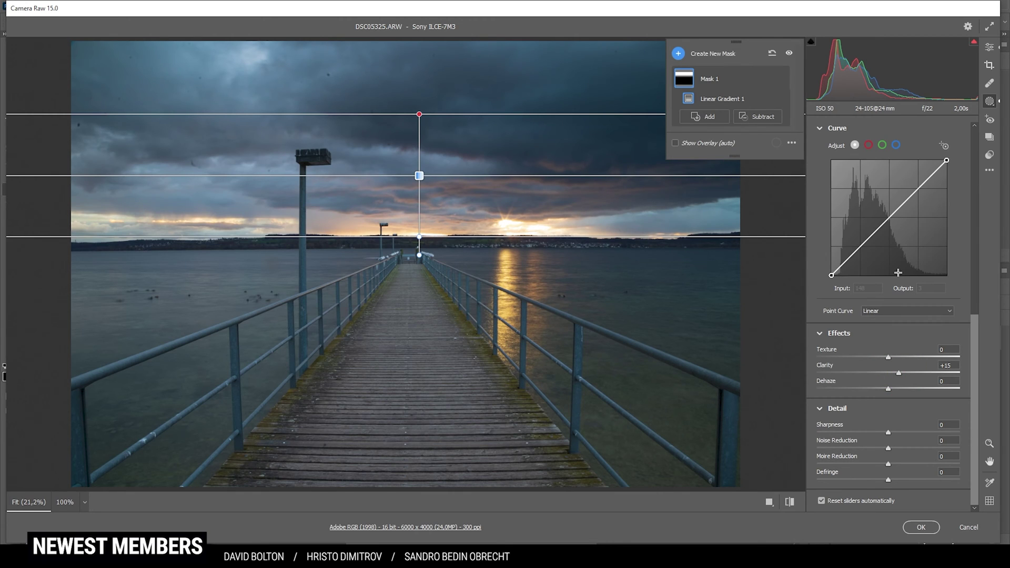
{"action": "left_click", "coordinate": [679, 53]}
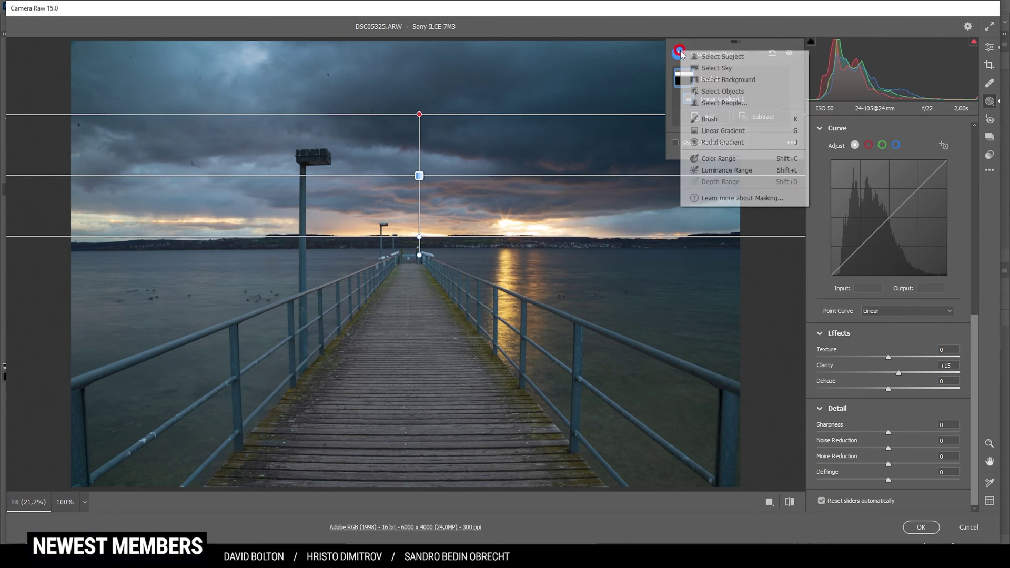
Drag a linear gradient from the pier end to the horizon with Contrast +15, Whites +29, Temperature +1, Tint +4.
{"action": "left_click", "coordinate": [708, 131]}
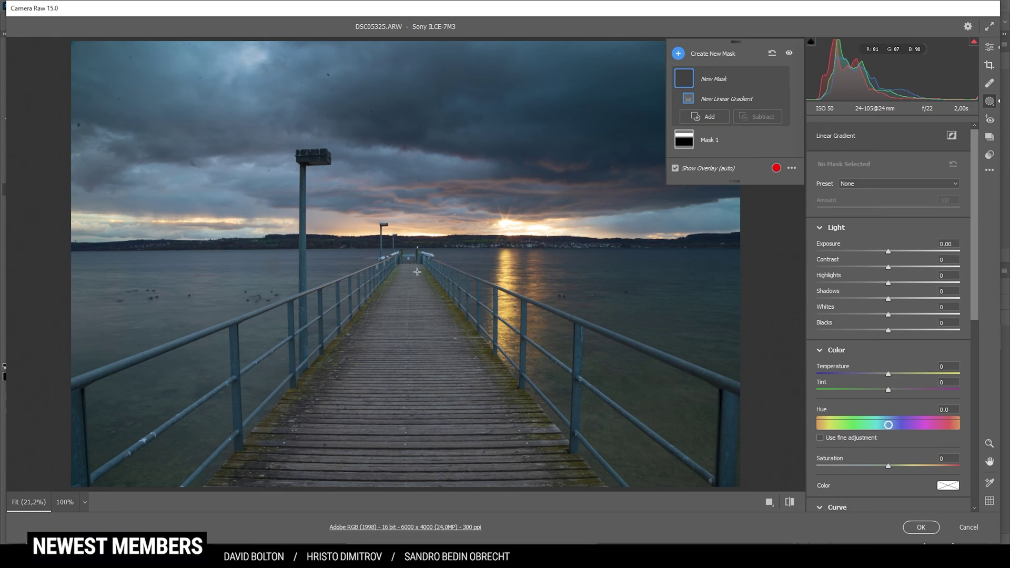
{"action": "left_click_drag", "start_coordinate": [417, 272], "coordinate": [419, 237]}
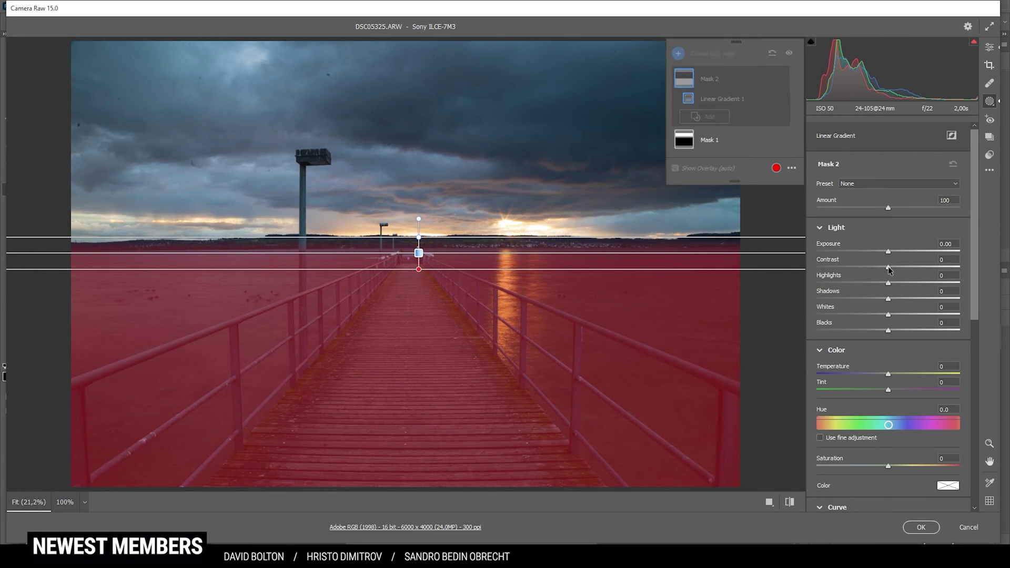
{"action": "left_click_drag", "start_coordinate": [889, 269], "coordinate": [900, 269]}
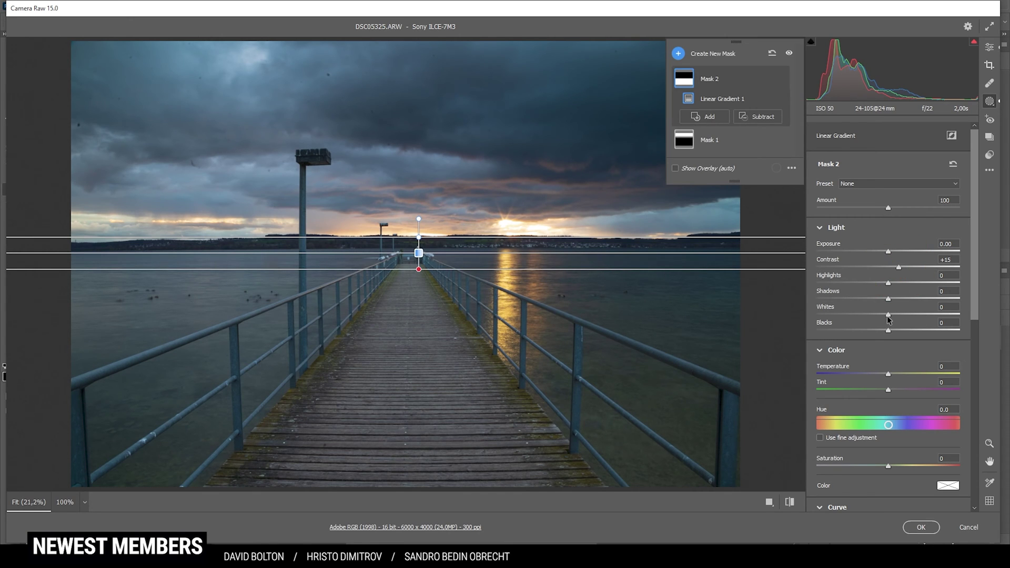
{"action": "left_click_drag", "start_coordinate": [888, 315], "coordinate": [908, 315]}
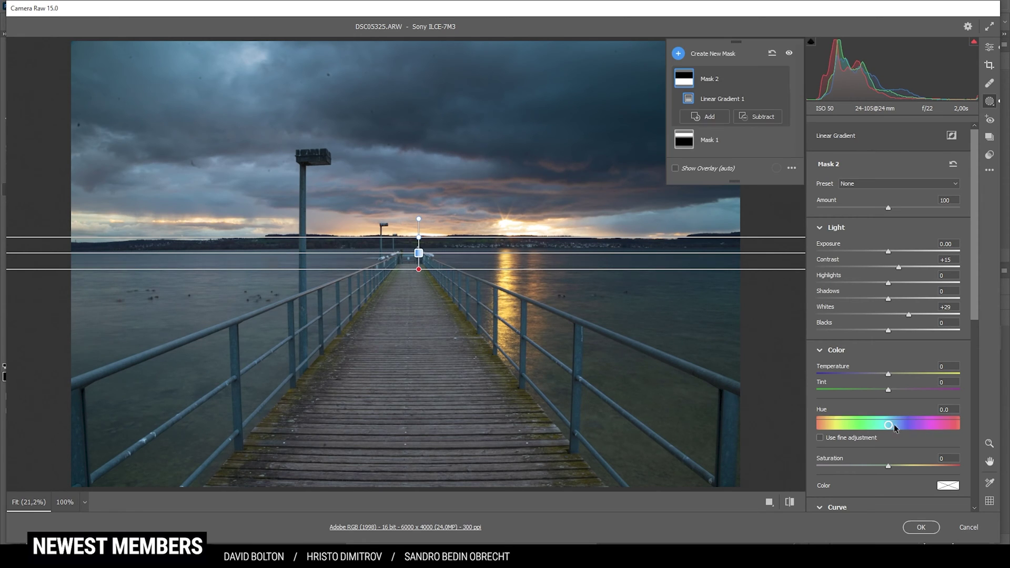
{"action": "left_click_drag", "start_coordinate": [888, 376], "coordinate": [888, 375]}
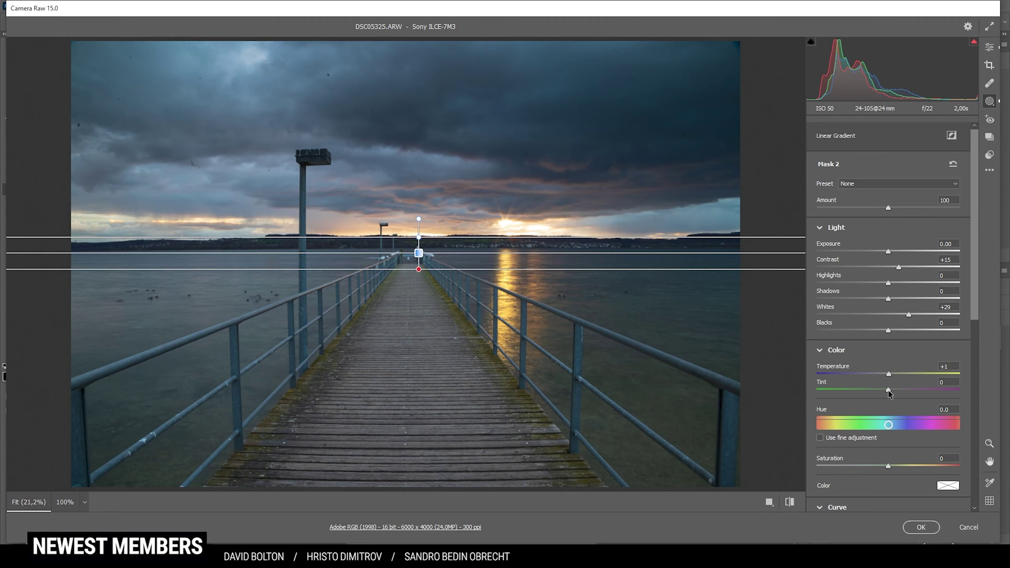
{"action": "left_click_drag", "start_coordinate": [888, 389], "coordinate": [891, 390]}
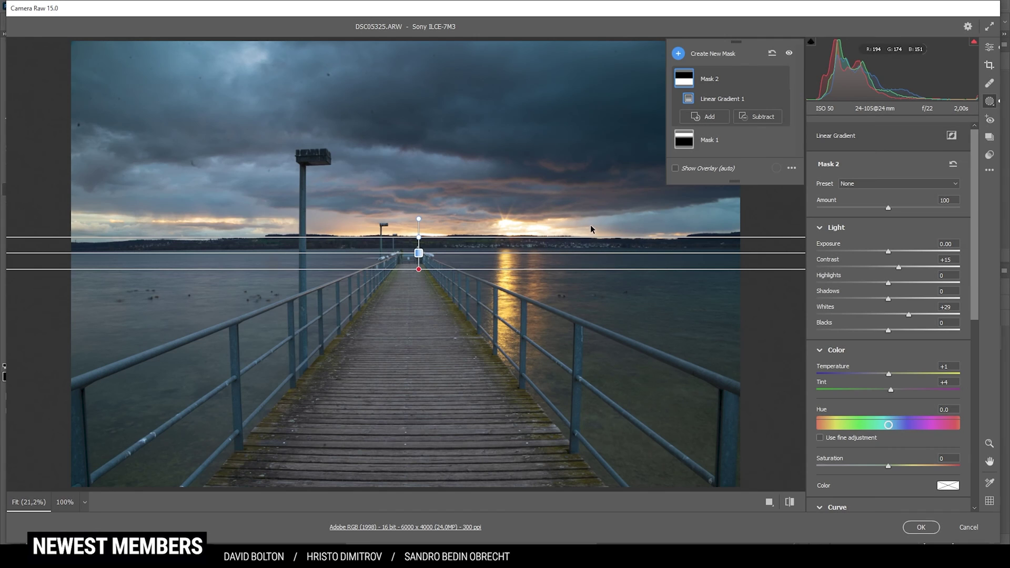
Draw a flattened radial gradient ellipse over the horizon glow.
{"action": "left_click", "coordinate": [678, 54]}
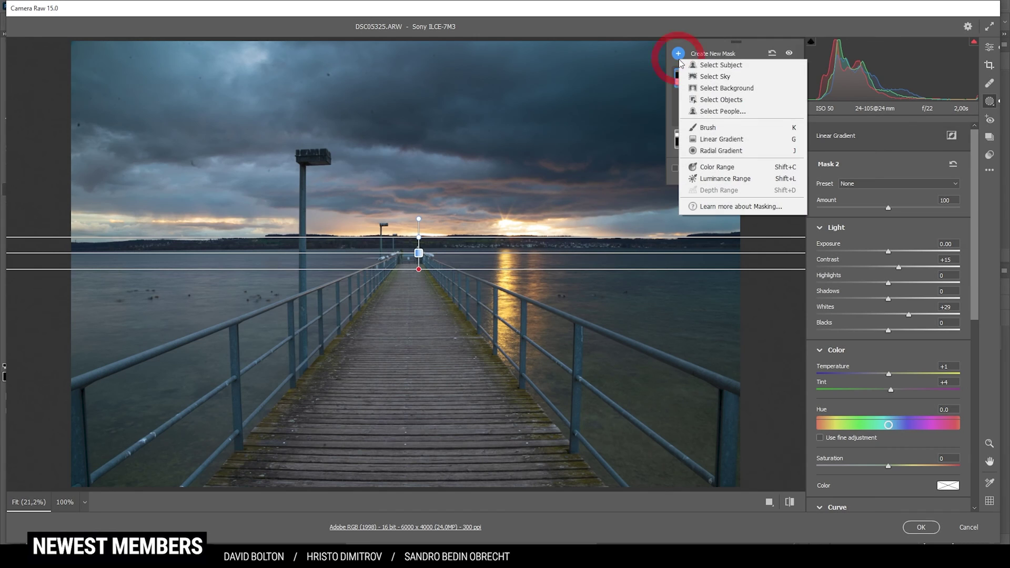
{"action": "left_click", "coordinate": [728, 153]}
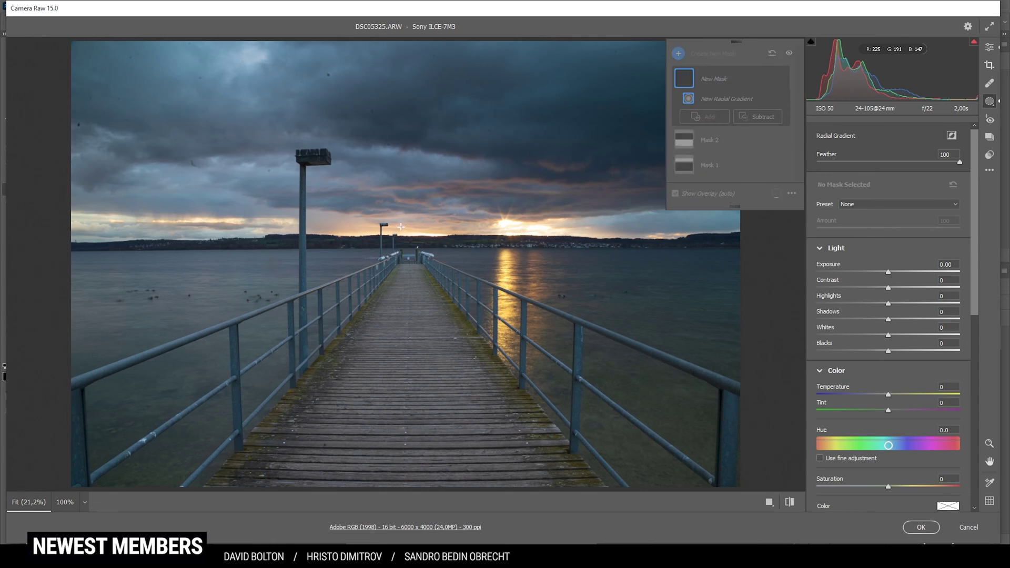
{"action": "left_click_drag", "start_coordinate": [401, 227], "coordinate": [487, 226]}
{"action": "left_click_drag", "start_coordinate": [486, 225], "coordinate": [486, 225]}
{"action": "left_click_drag", "start_coordinate": [157, 226], "coordinate": [167, 226]}
{"action": "left_click_drag", "start_coordinate": [496, 195], "coordinate": [496, 194]}
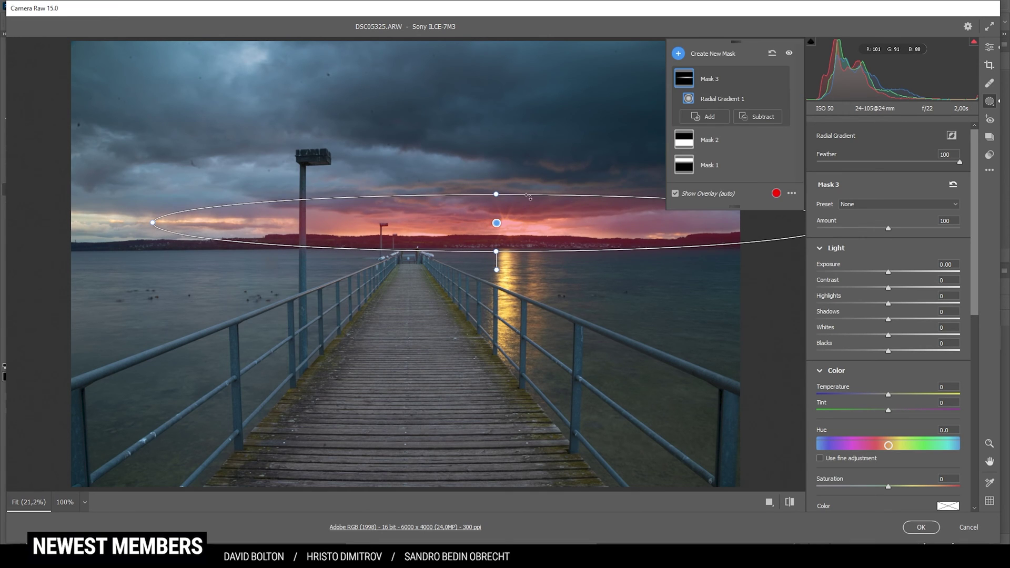
Lift the blacks and reduce Dehaze to -7 inside the radial mask.
{"action": "left_click_drag", "start_coordinate": [888, 350], "coordinate": [909, 355]}
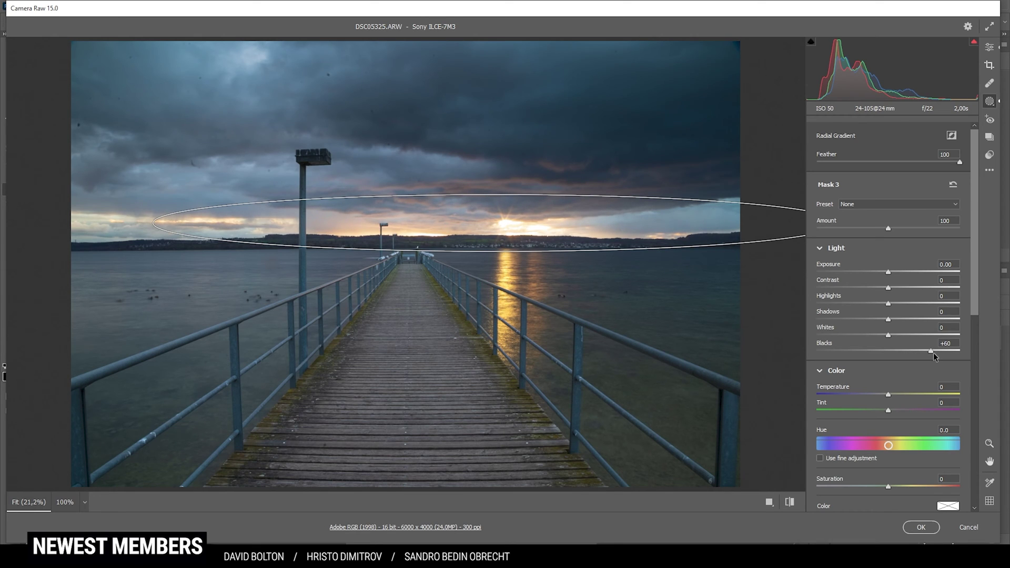
{"action": "left_click_drag", "start_coordinate": [933, 352], "coordinate": [931, 353]}
{"action": "scroll", "coordinate": [927, 379], "scroll_direction": "down", "scroll_amount": 3}
{"action": "scroll", "coordinate": [913, 409], "scroll_direction": "down", "scroll_amount": 4}
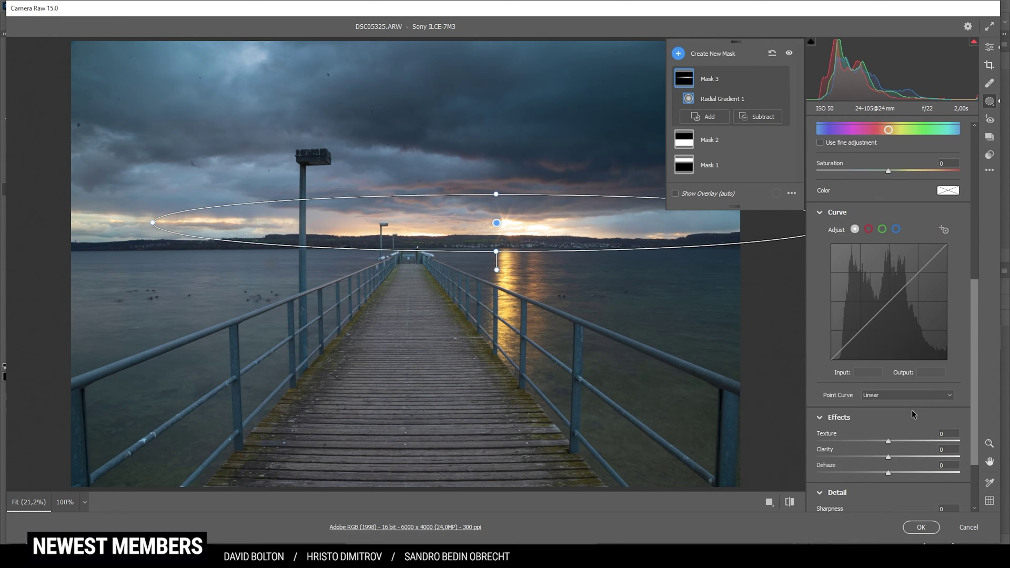
{"action": "left_click_drag", "start_coordinate": [890, 410], "coordinate": [885, 409]}
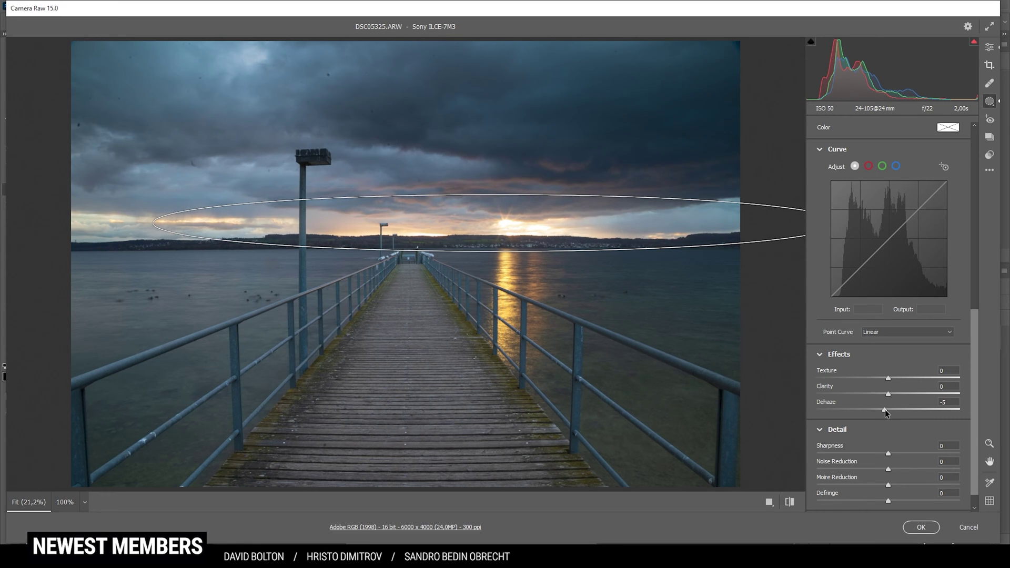
{"action": "left_click_drag", "start_coordinate": [883, 409], "coordinate": [883, 409]}
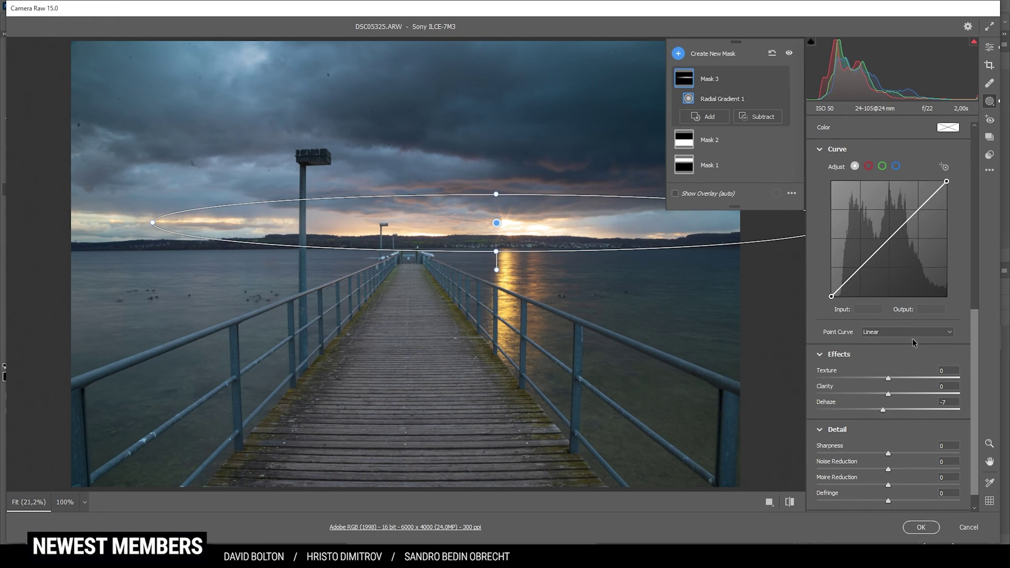
{"action": "scroll", "coordinate": [911, 337], "scroll_direction": "up", "scroll_amount": 2}
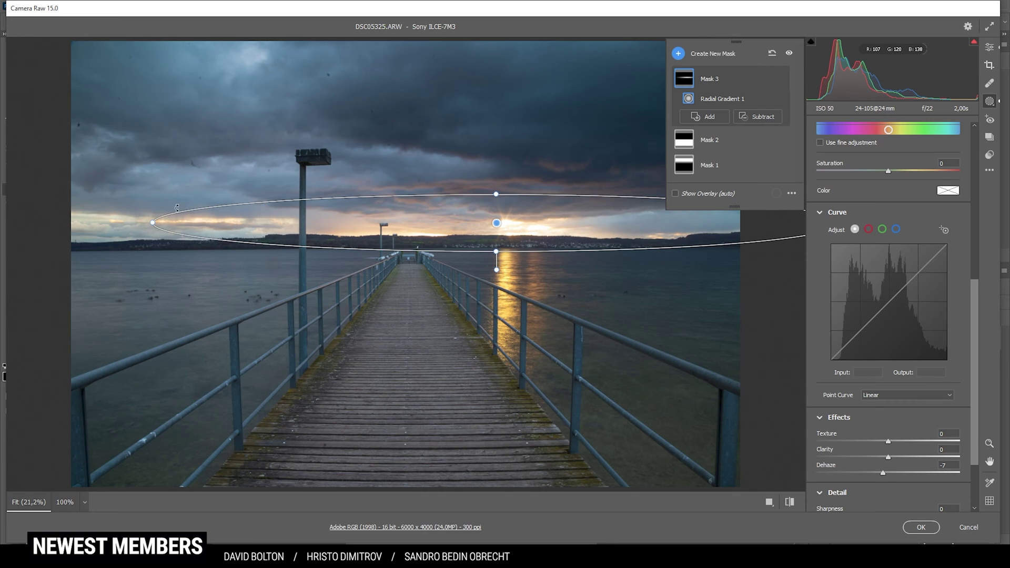
{"action": "scroll", "coordinate": [847, 205], "scroll_direction": "up", "scroll_amount": 2}
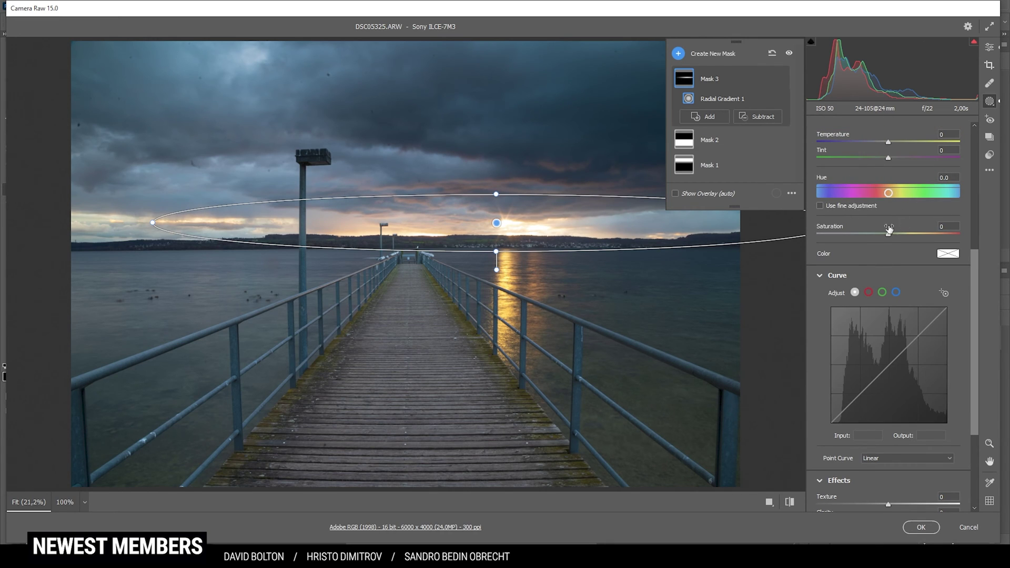
Tint the radial mask orange with Hue 22 and Saturation 66.
{"action": "left_click", "coordinate": [941, 255]}
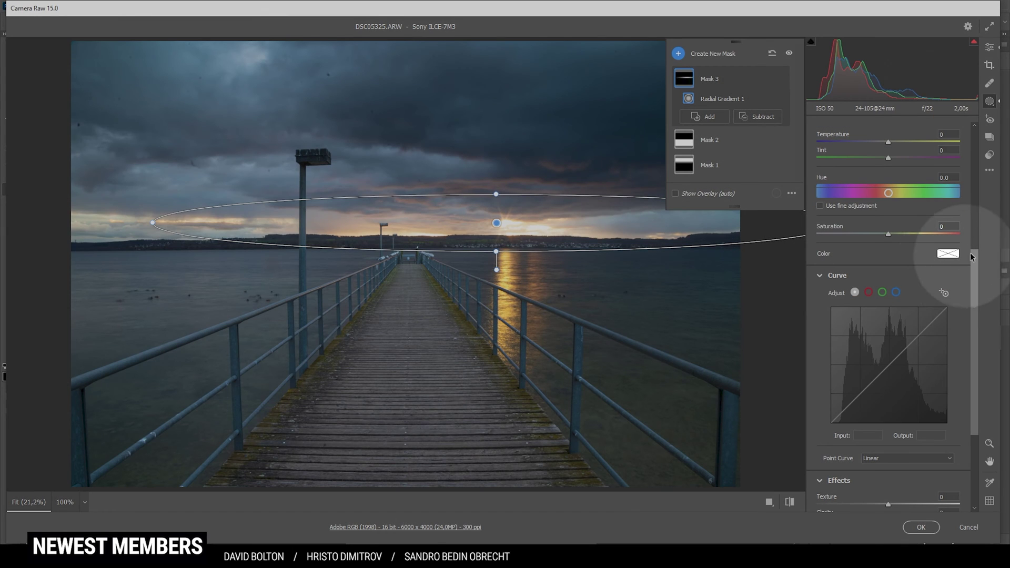
{"action": "left_click", "coordinate": [950, 255]}
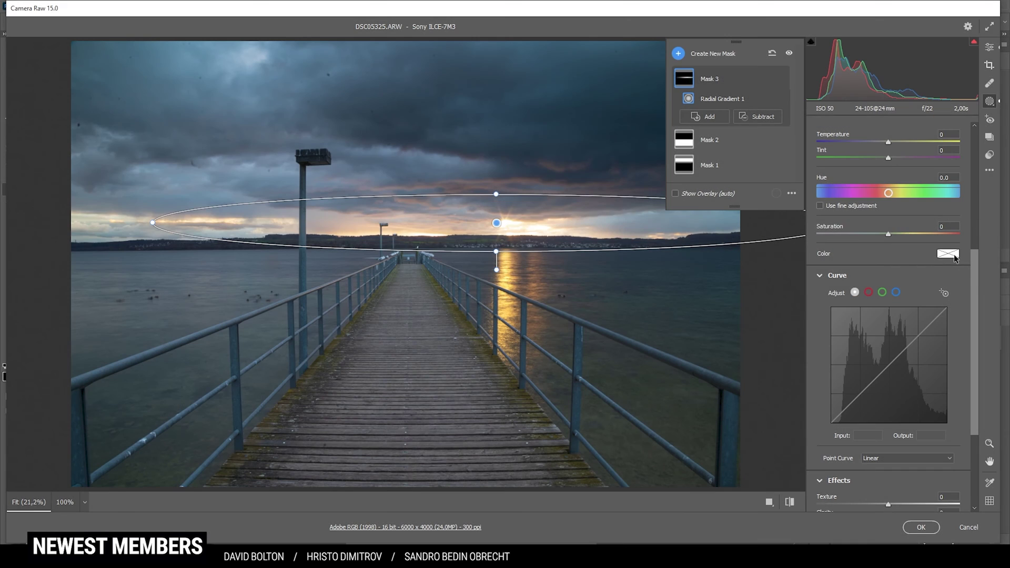
{"action": "left_click_drag", "start_coordinate": [542, 158], "coordinate": [568, 286]}
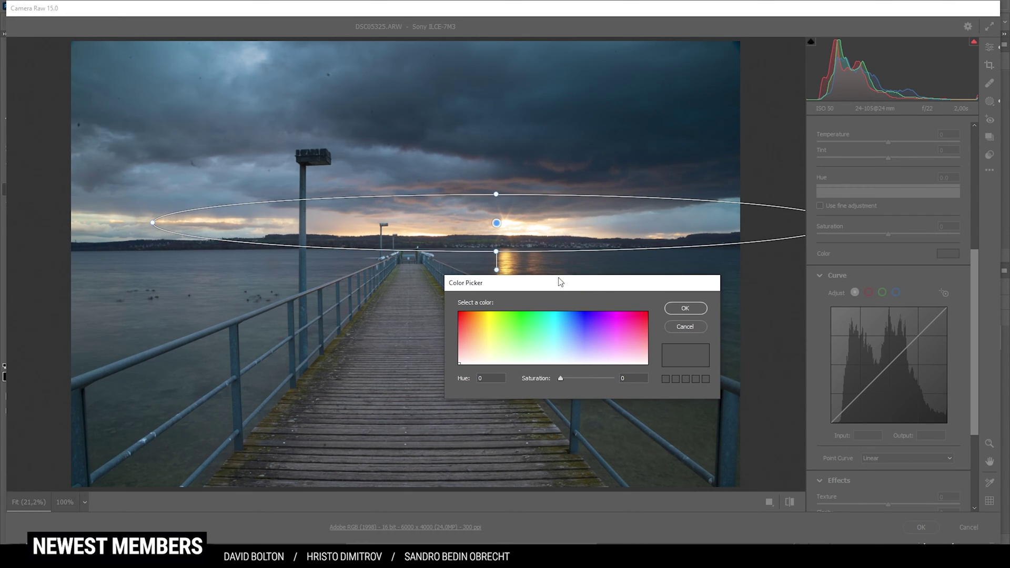
{"action": "left_click", "coordinate": [474, 345]}
{"action": "mouse_move", "coordinate": [474, 345]}
{"action": "left_mouse_down"}
{"action": "mouse_move", "coordinate": [474, 327]}
{"action": "mouse_move", "coordinate": [473, 337]}
{"action": "left_mouse_up"}
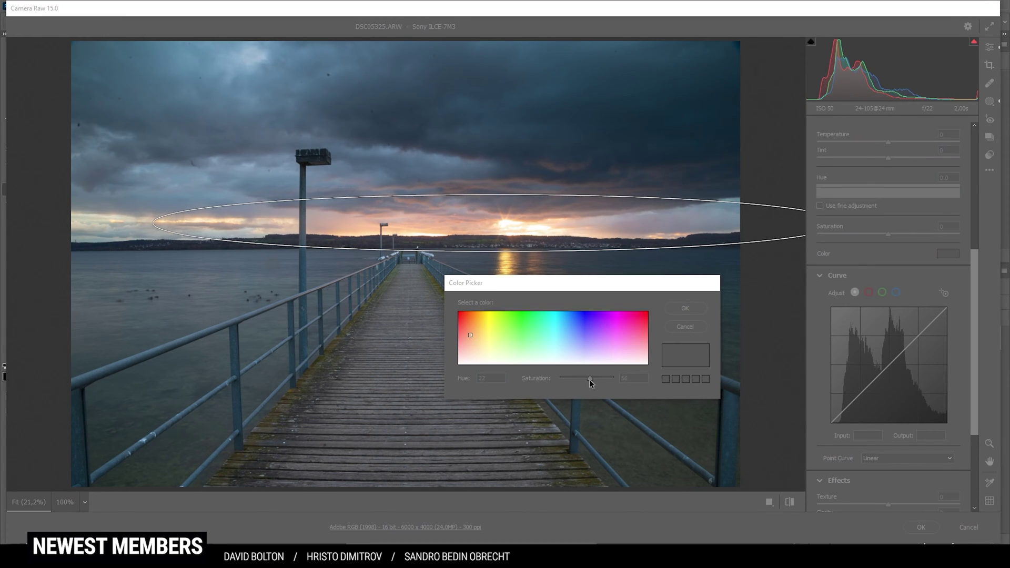
{"action": "left_click_drag", "start_coordinate": [585, 380], "coordinate": [596, 383]}
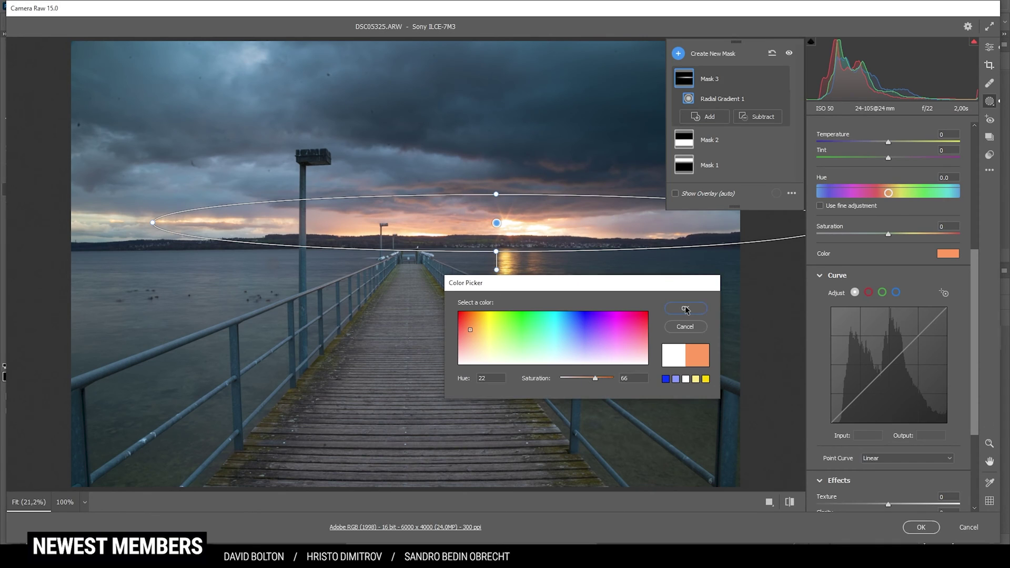
{"action": "left_click", "coordinate": [685, 309]}
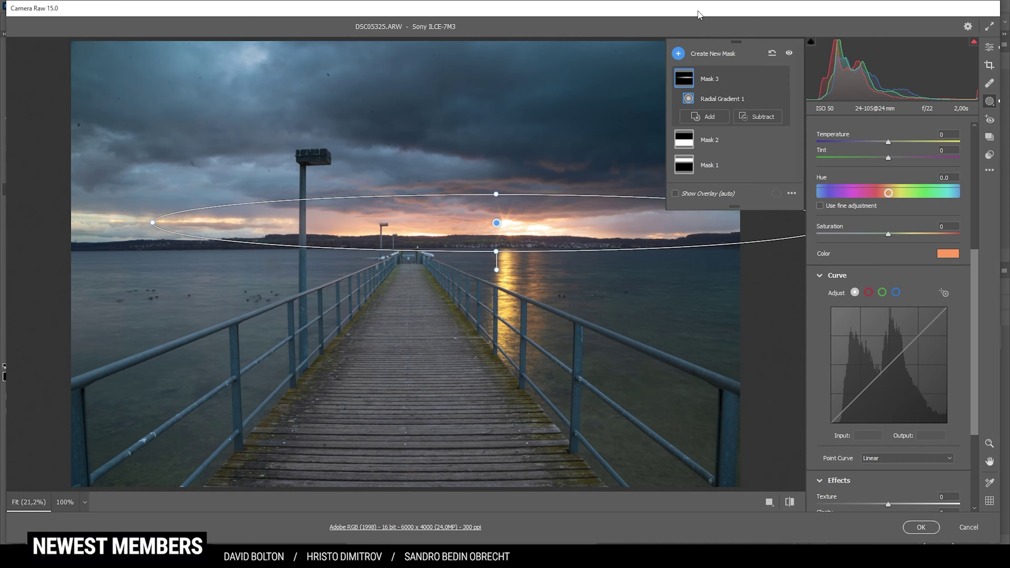
Lay a linear gradient up from the pier bottom and lower its Exposure to -0.30.
{"action": "left_click", "coordinate": [678, 53]}
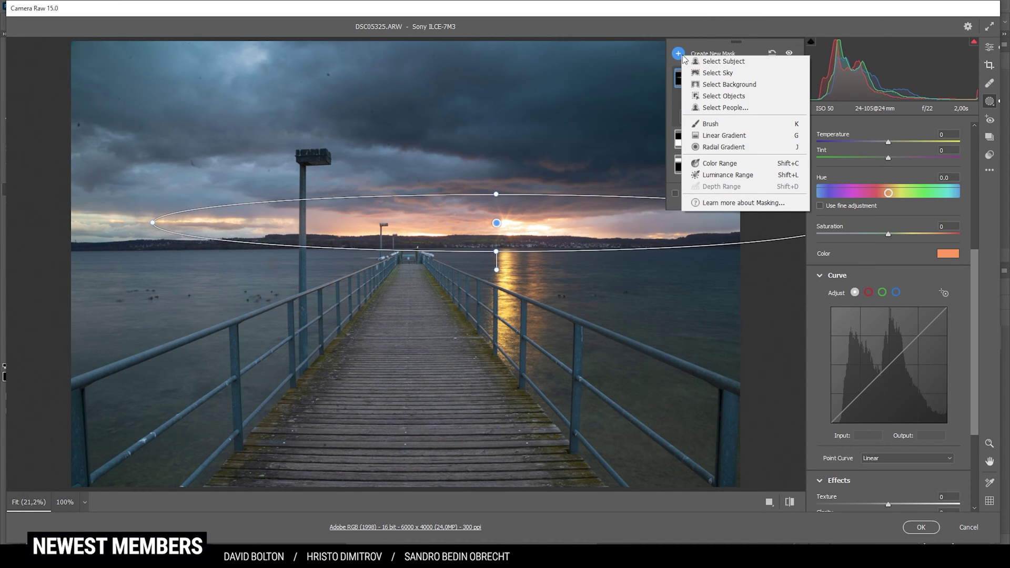
{"action": "left_click", "coordinate": [745, 138]}
{"action": "left_click_drag", "start_coordinate": [404, 478], "coordinate": [405, 305]}
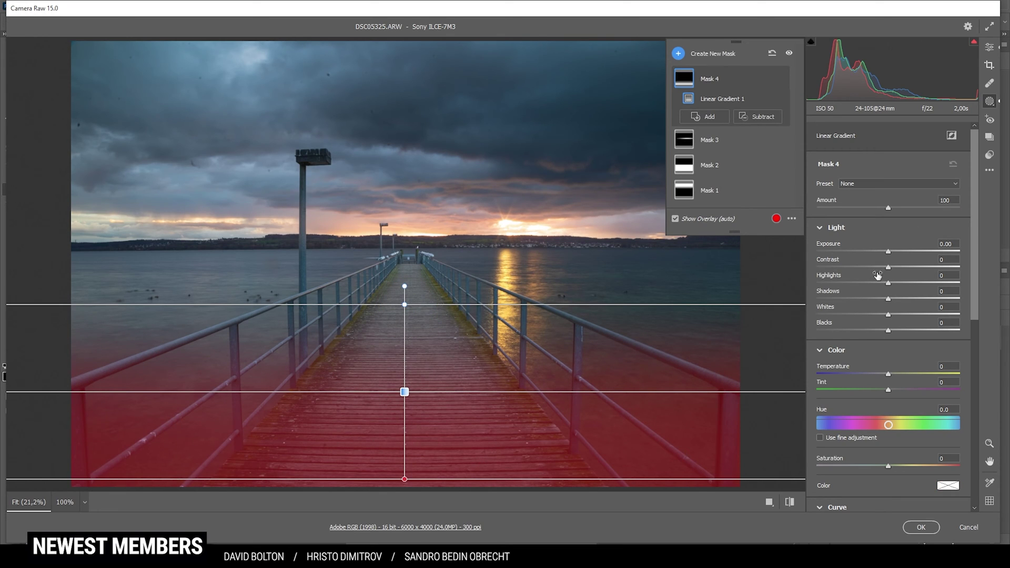
{"action": "left_click_drag", "start_coordinate": [889, 254], "coordinate": [884, 255]}
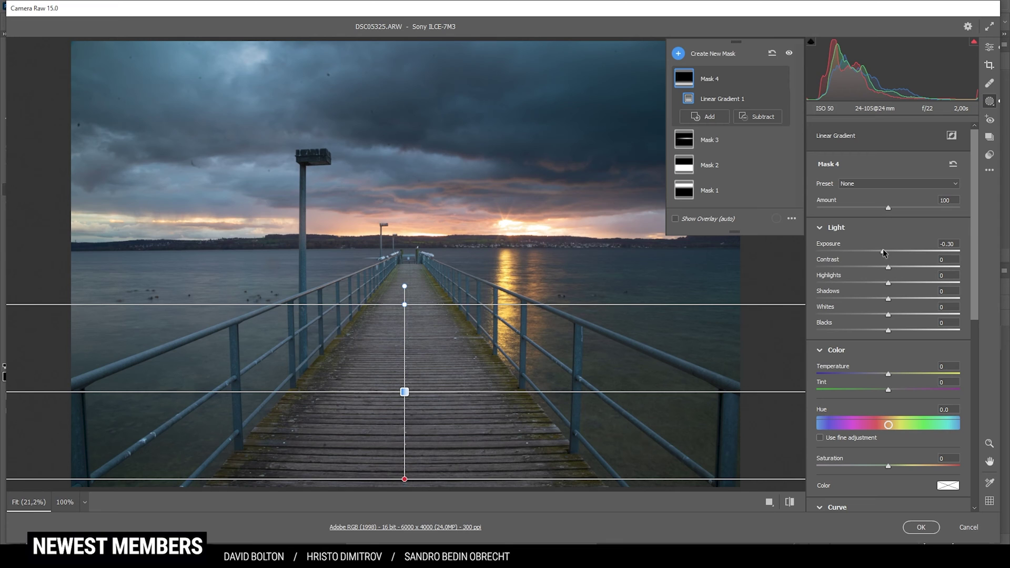
Drag a linear gradient across the sky to the horizon with Saturation +32 and Temperature +9.
{"action": "left_click", "coordinate": [678, 54]}
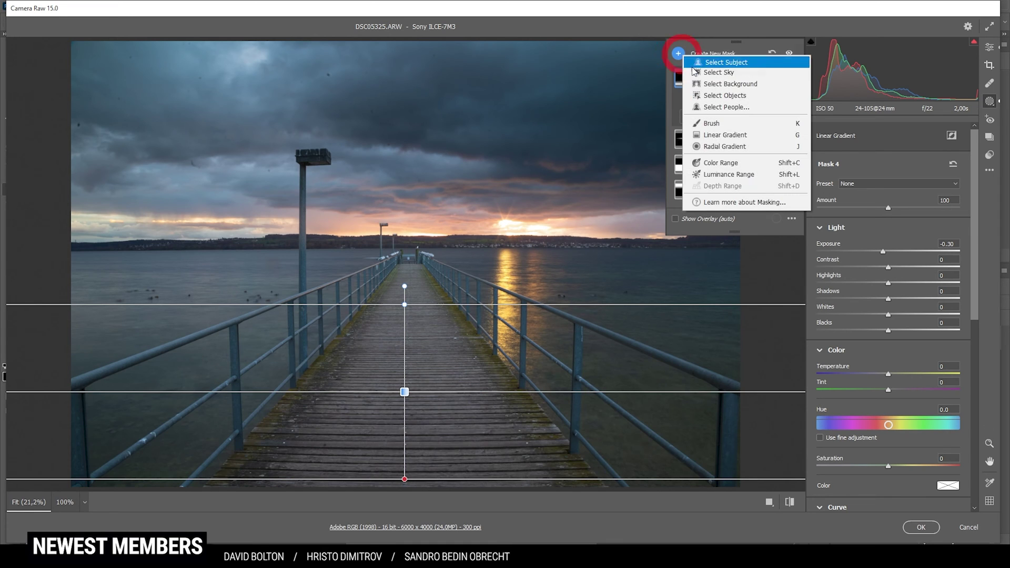
{"action": "left_click", "coordinate": [728, 136]}
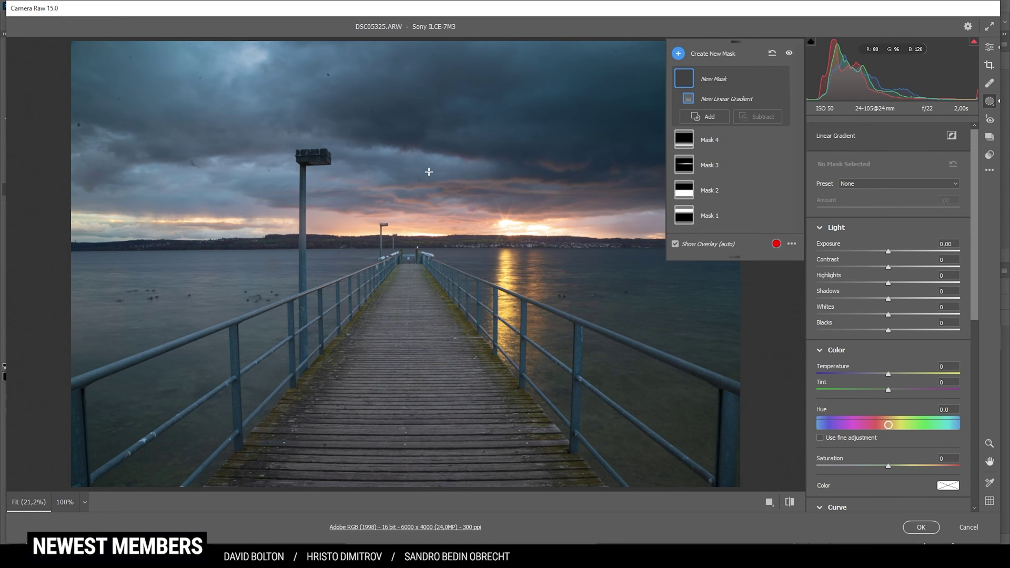
{"action": "left_click_drag", "start_coordinate": [429, 172], "coordinate": [427, 271]}
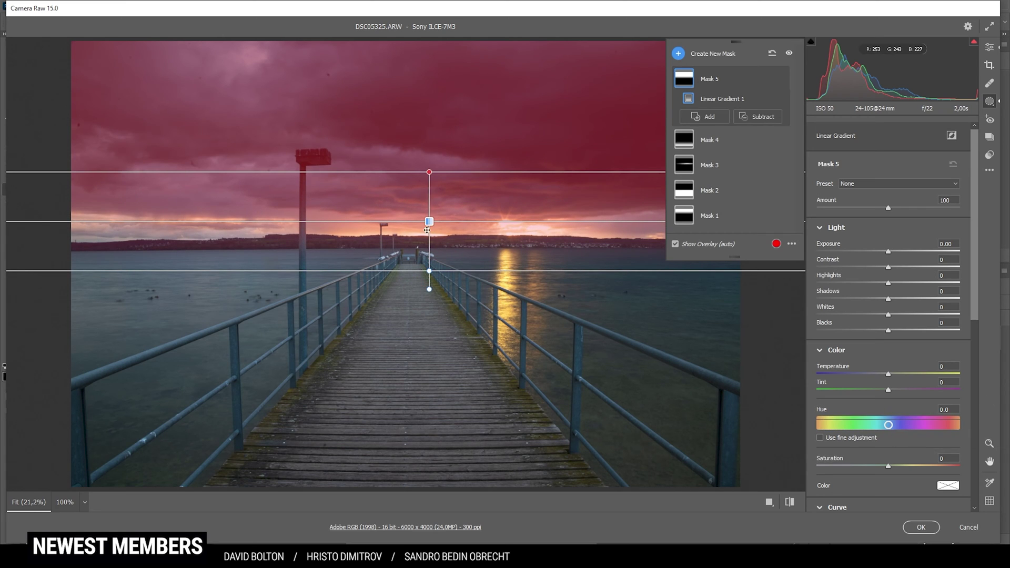
{"action": "left_click_drag", "start_coordinate": [428, 230], "coordinate": [434, 238]}
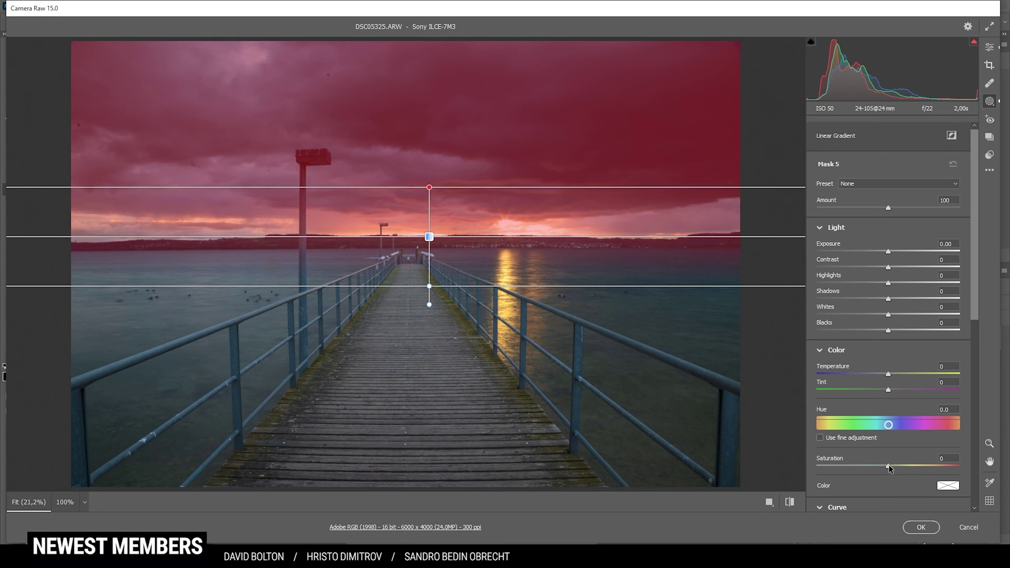
{"action": "left_click_drag", "start_coordinate": [889, 466], "coordinate": [902, 466]}
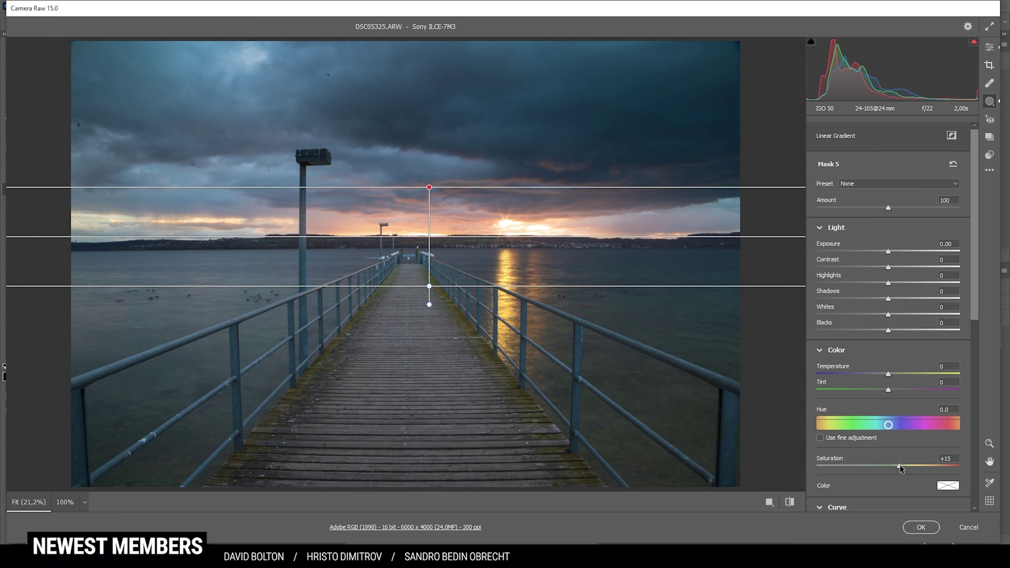
{"action": "left_click_drag", "start_coordinate": [899, 466], "coordinate": [912, 465]}
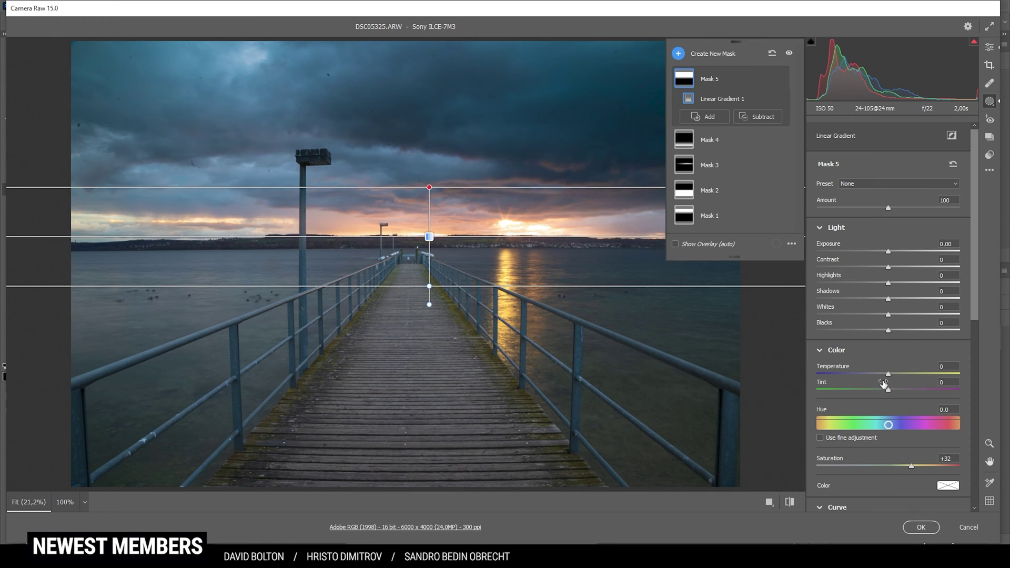
{"action": "left_click_drag", "start_coordinate": [887, 374], "coordinate": [892, 374]}
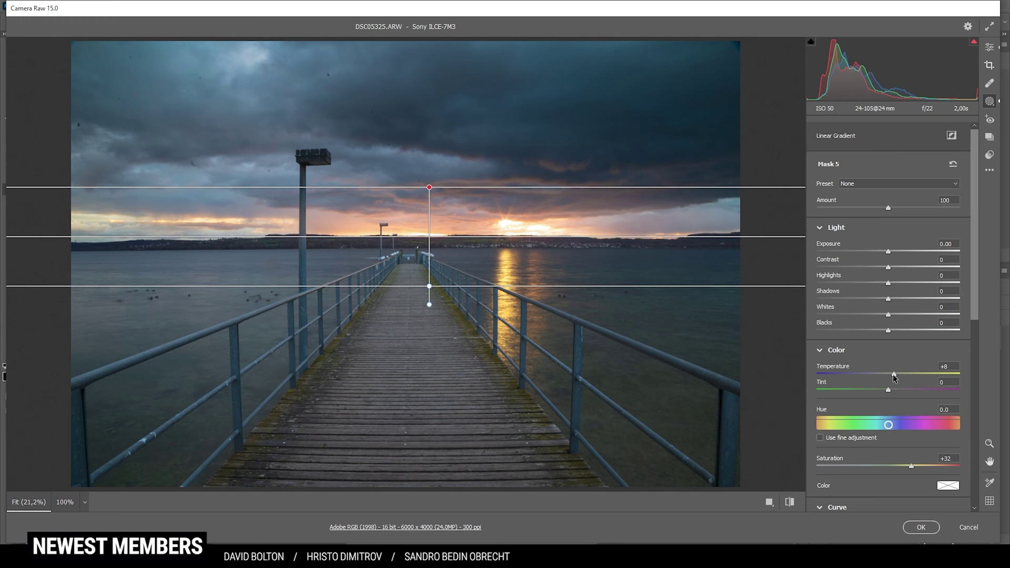
{"action": "left_click_drag", "start_coordinate": [893, 374], "coordinate": [895, 374]}
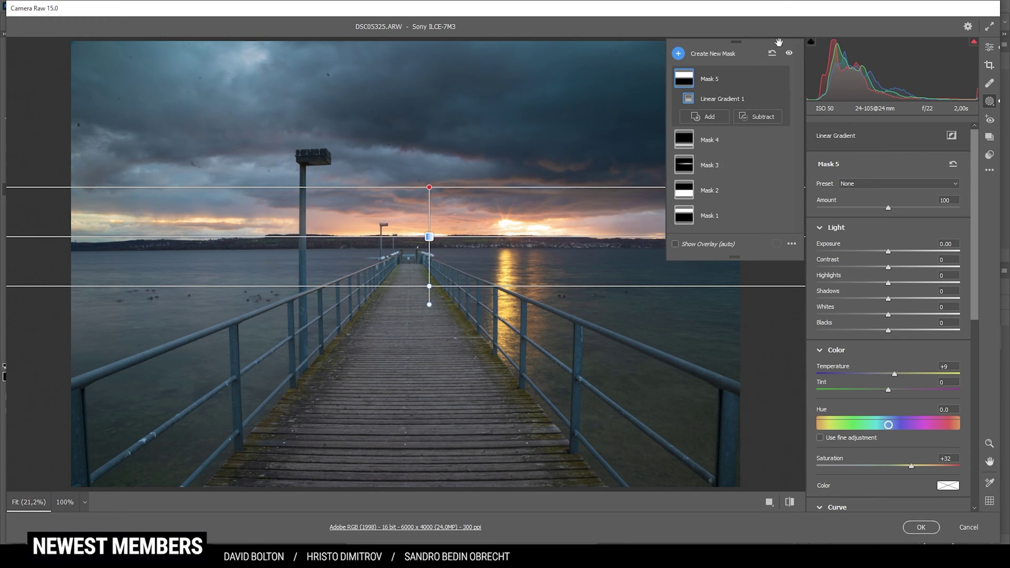
Toggle all masks off and on several times to compare, then return to global Edit adjustments.
{"action": "left_click", "coordinate": [789, 53]}
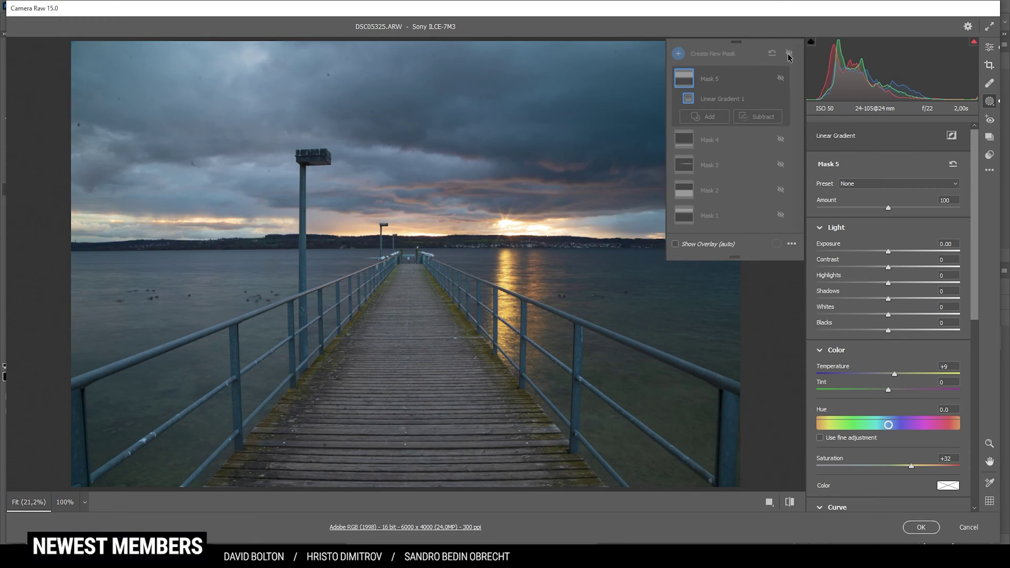
{"action": "left_click", "coordinate": [788, 55]}
{"action": "left_click", "coordinate": [788, 55]}
{"action": "left_click", "coordinate": [788, 54]}
{"action": "left_click", "coordinate": [788, 54]}
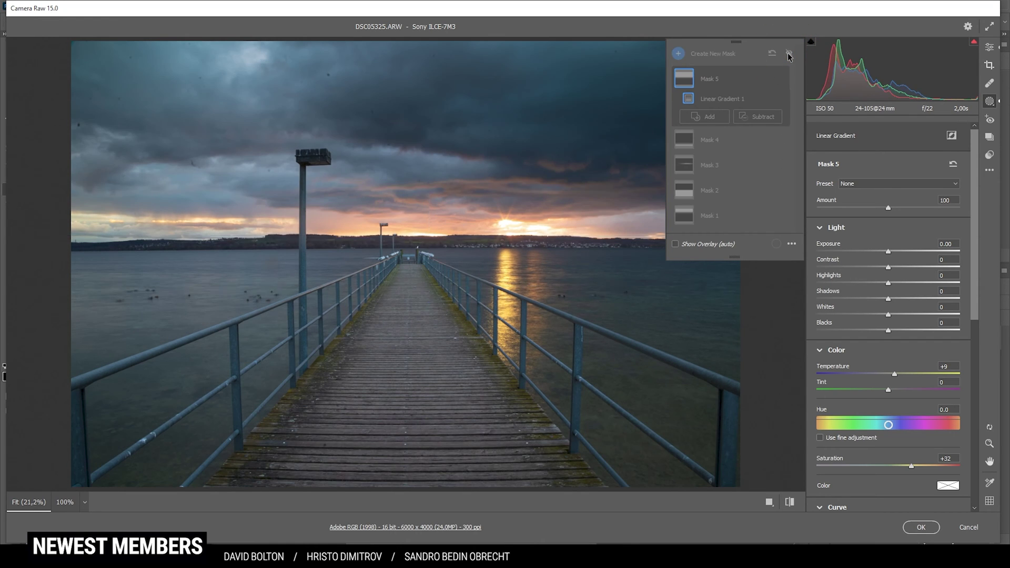
{"action": "left_click", "coordinate": [789, 53]}
{"action": "left_click", "coordinate": [789, 55]}
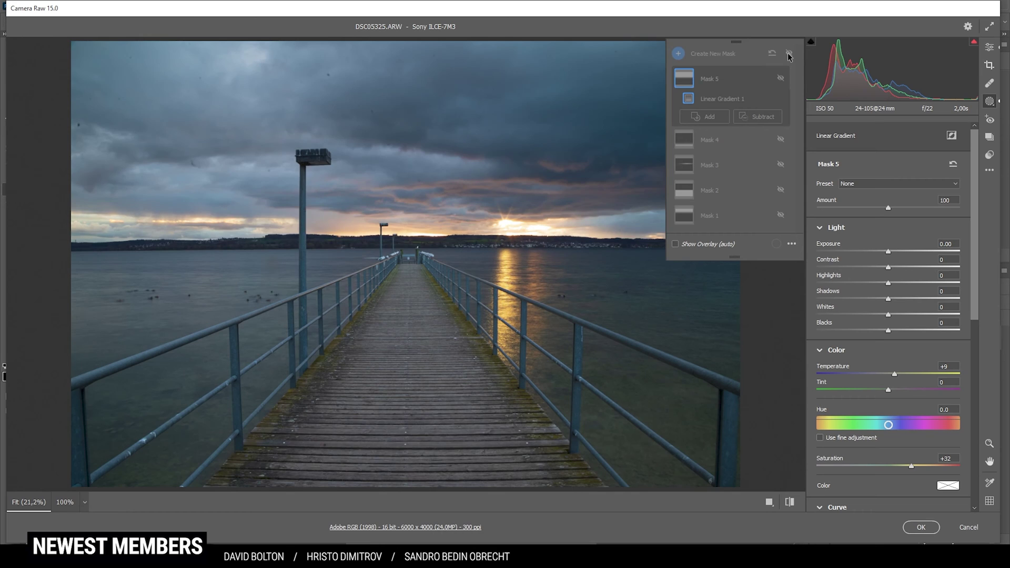
{"action": "left_click", "coordinate": [789, 55]}
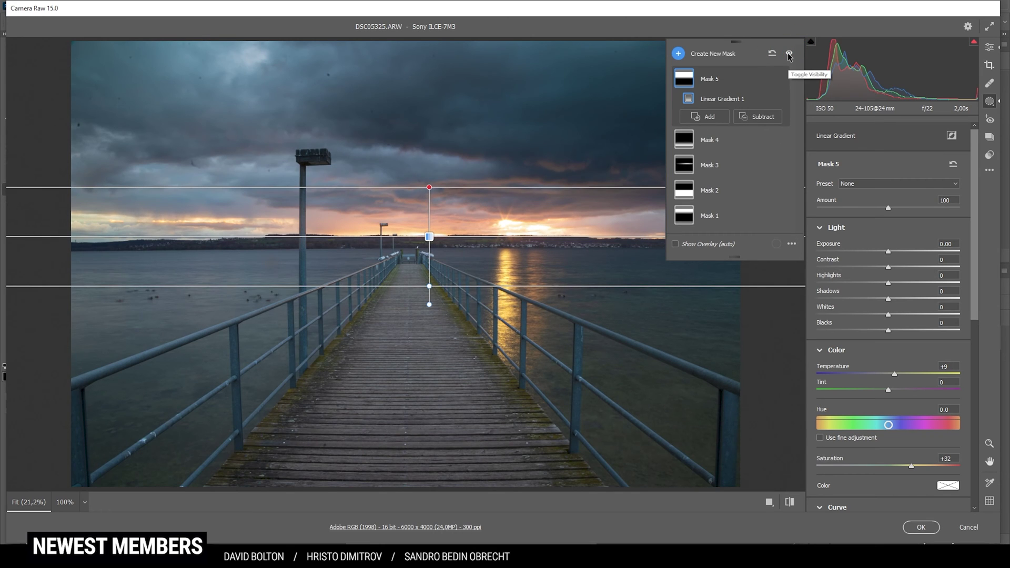
{"action": "left_click", "coordinate": [789, 54]}
{"action": "left_click", "coordinate": [789, 55]}
{"action": "left_click", "coordinate": [991, 52]}
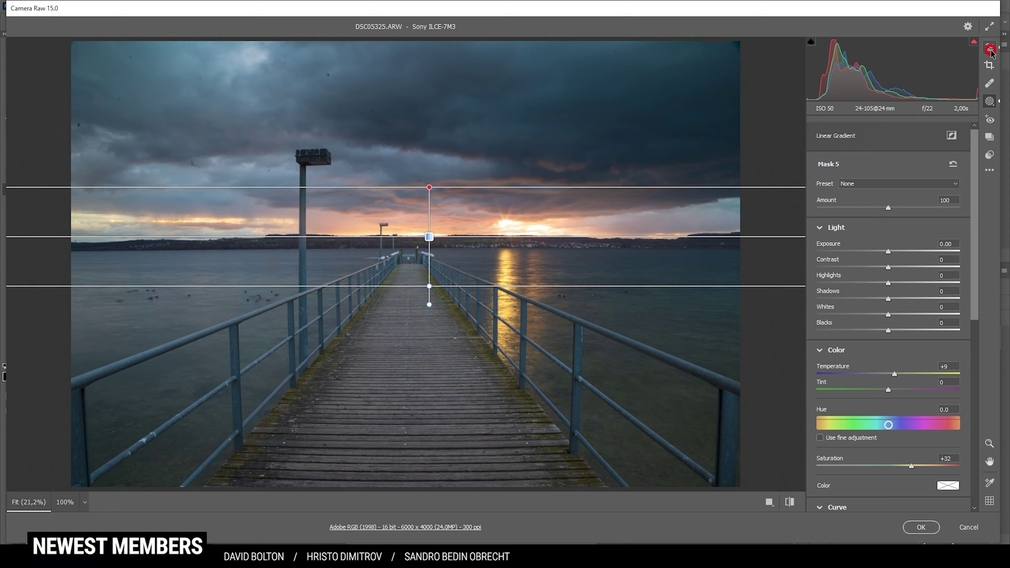
In Color Mixer, set Yellows hue -40 and saturation Oranges +8, Aquas -50, Blues +7.
{"action": "scroll", "coordinate": [902, 289], "scroll_direction": "down", "scroll_amount": 4}
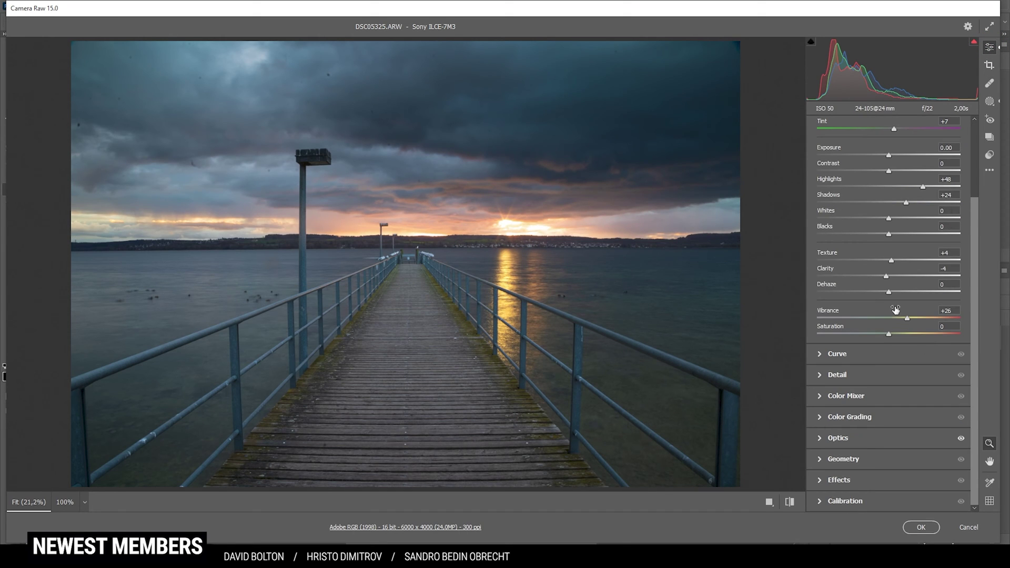
{"action": "left_click", "coordinate": [830, 397]}
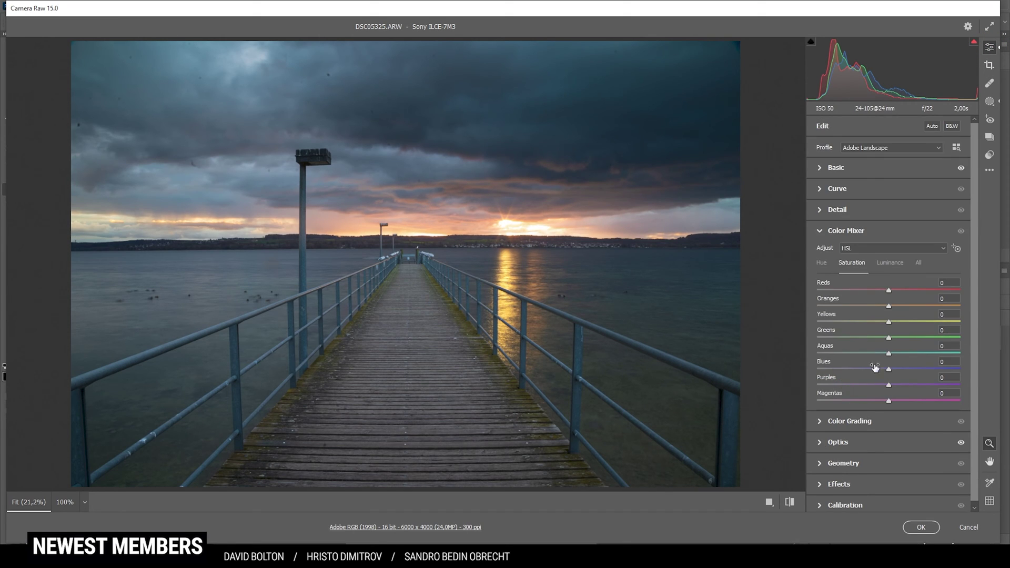
{"action": "left_click", "coordinate": [823, 263]}
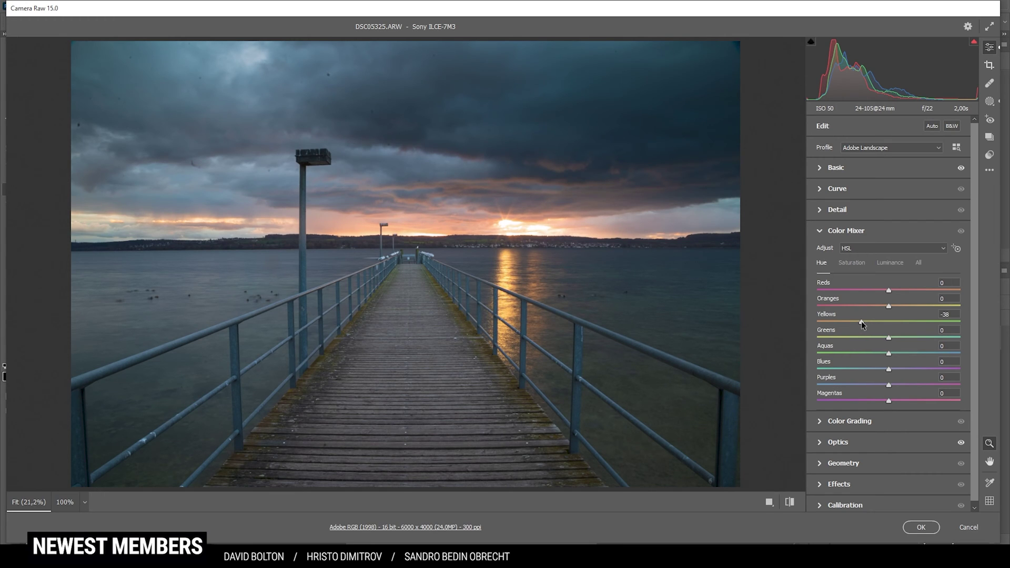
{"action": "left_click_drag", "start_coordinate": [861, 321], "coordinate": [860, 321]}
{"action": "left_click", "coordinate": [850, 262]}
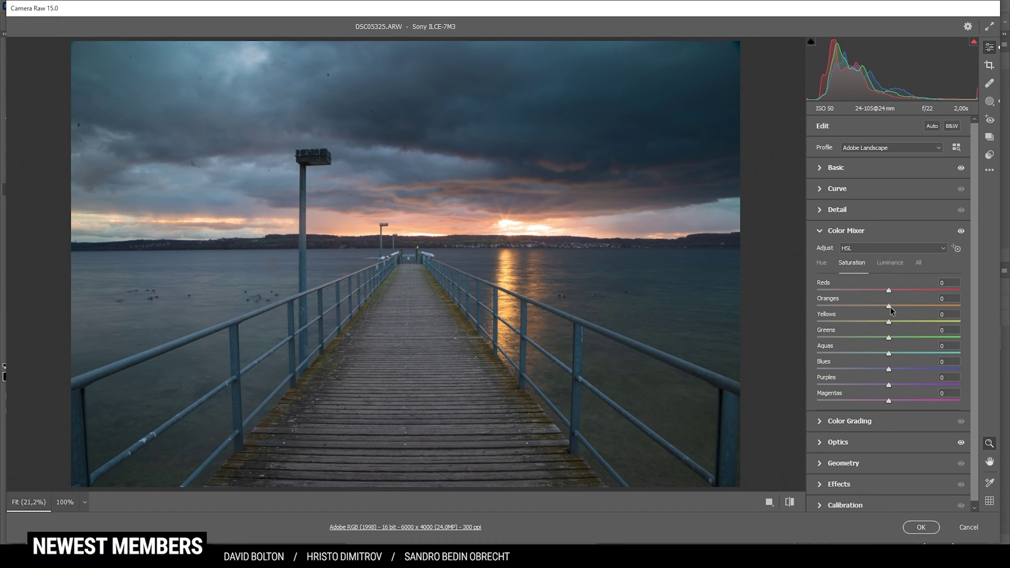
{"action": "left_click_drag", "start_coordinate": [889, 306], "coordinate": [896, 308]}
{"action": "left_click_drag", "start_coordinate": [898, 308], "coordinate": [625, 332]}
{"action": "left_click_drag", "start_coordinate": [889, 353], "coordinate": [633, 349]}
{"action": "left_click_drag", "start_coordinate": [894, 369], "coordinate": [894, 370]}
In Color Grading, shift the Highlights hue to a warm 20.
{"action": "left_click", "coordinate": [877, 231]}
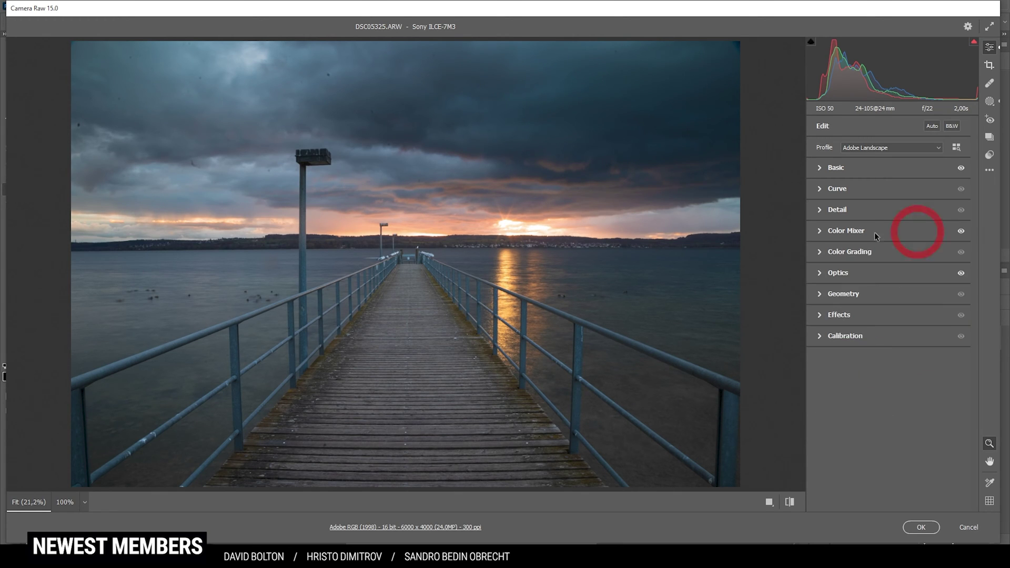
{"action": "left_click", "coordinate": [821, 253]}
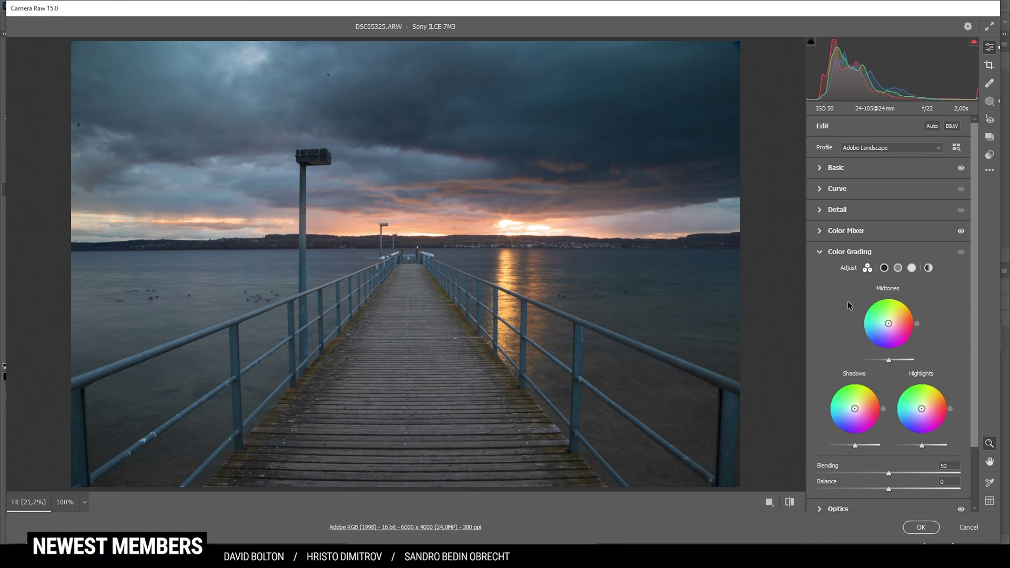
{"action": "left_click", "coordinate": [912, 268]}
{"action": "left_click", "coordinate": [818, 416]}
{"action": "left_click_drag", "start_coordinate": [819, 415], "coordinate": [891, 438]}
Tint midtones blue at Hue 221, Saturation 30, and shadows at Hue 217, Saturation 4.
{"action": "left_click", "coordinate": [898, 267]}
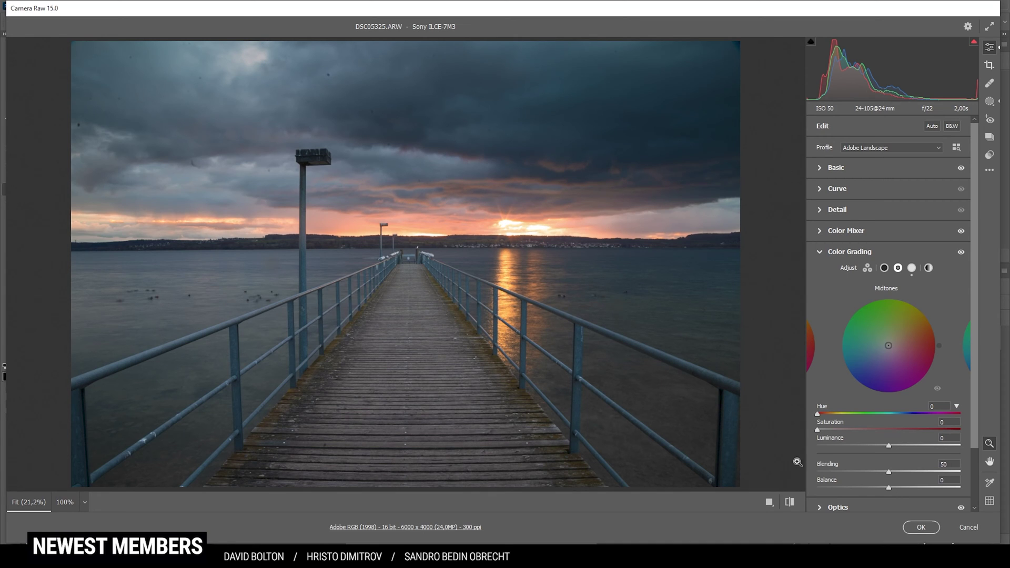
{"action": "left_click_drag", "start_coordinate": [817, 416], "coordinate": [903, 420]}
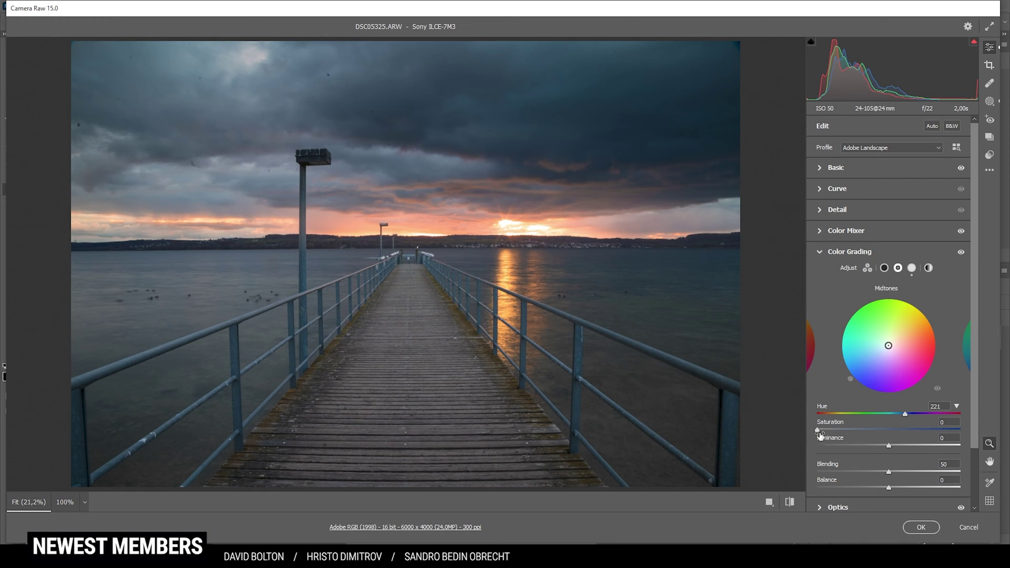
{"action": "left_click_drag", "start_coordinate": [818, 429], "coordinate": [859, 435]}
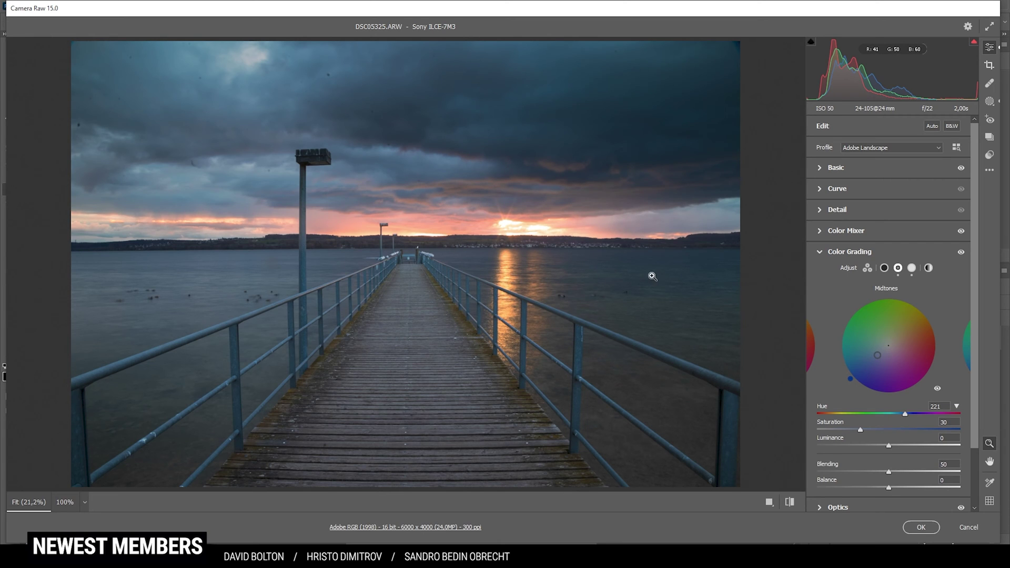
{"action": "left_click", "coordinate": [884, 268]}
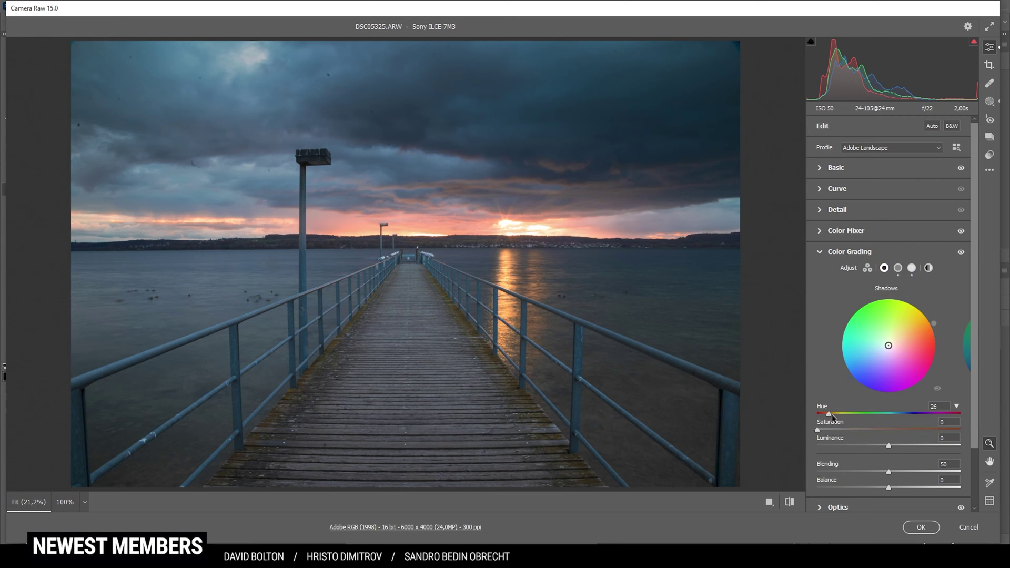
{"action": "left_click_drag", "start_coordinate": [832, 415], "coordinate": [903, 416]}
{"action": "left_click_drag", "start_coordinate": [819, 427], "coordinate": [824, 427]}
{"action": "left_click", "coordinate": [820, 251]}
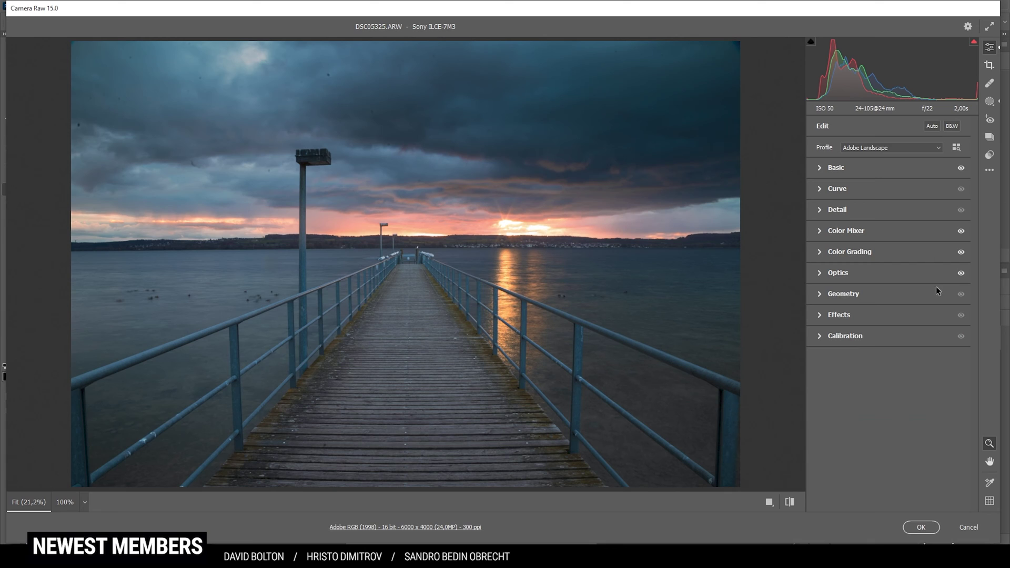
In the Detail panel set Radius 0.5, Detail 100, Masking 67 and Sharpening 73, then click OK.
{"action": "left_click", "coordinate": [821, 209]}
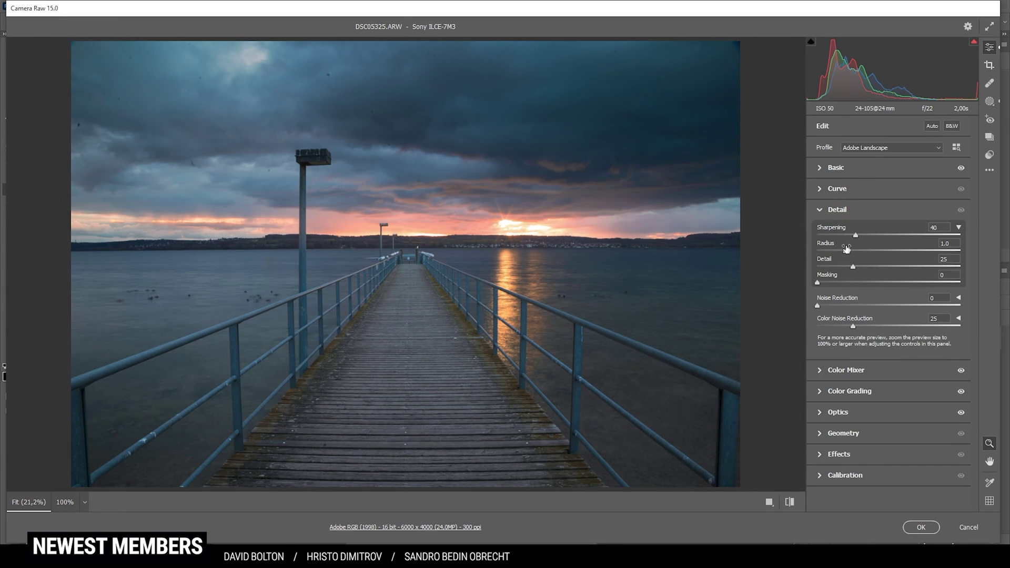
{"action": "left_click_drag", "start_coordinate": [846, 248], "coordinate": [779, 248]}
{"action": "left_click_drag", "start_coordinate": [853, 267], "coordinate": [931, 258]}
{"action": "left_click_drag", "start_coordinate": [829, 283], "coordinate": [913, 282]}
{"action": "left_click_drag", "start_coordinate": [859, 234], "coordinate": [888, 234]}
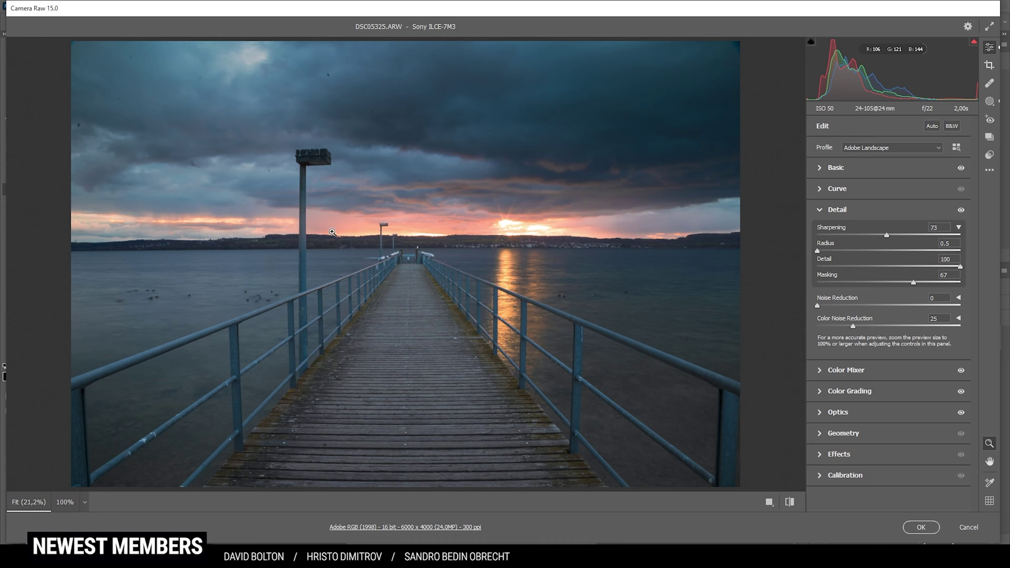
{"action": "left_click", "coordinate": [921, 527]}
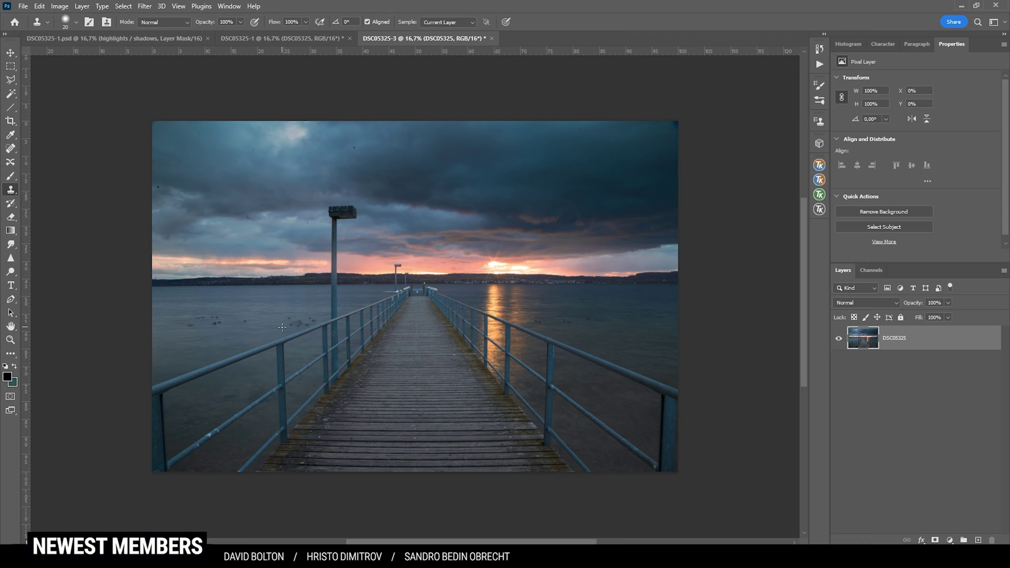
Heal the four dark dust spots in the sky with the Spot Healing Brush.
{"action": "key", "text": "j"}
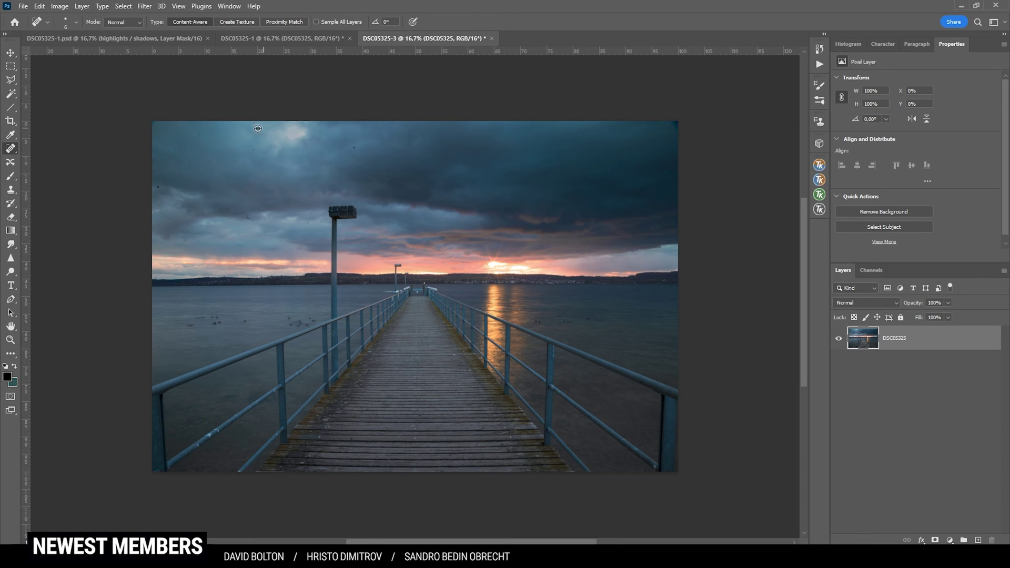
{"action": "scroll", "coordinate": [258, 129], "scroll_direction": "up", "scroll_amount": 5}
{"action": "scroll", "coordinate": [210, 179], "scroll_direction": "left", "scroll_amount": 3}
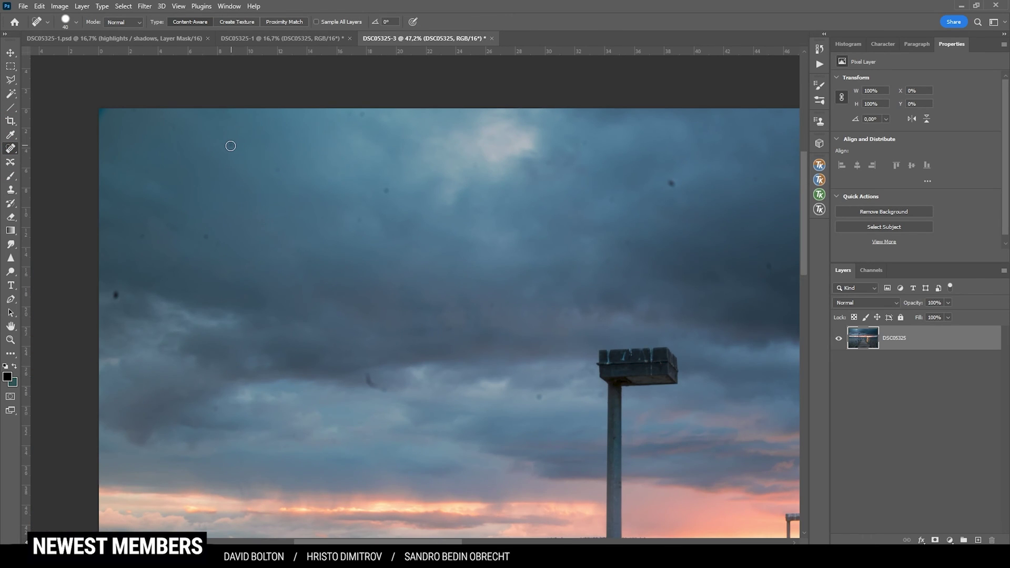
{"action": "left_click", "coordinate": [169, 124]}
{"action": "left_click", "coordinate": [208, 236]}
{"action": "left_click", "coordinate": [140, 234]}
{"action": "left_click", "coordinate": [116, 295]}
{"action": "scroll", "coordinate": [604, 330], "scroll_direction": "right", "scroll_amount": 5}
{"action": "scroll", "coordinate": [277, 286], "scroll_direction": "down", "scroll_amount": 3}
{"action": "scroll", "coordinate": [543, 354], "scroll_direction": "up", "scroll_amount": 5}
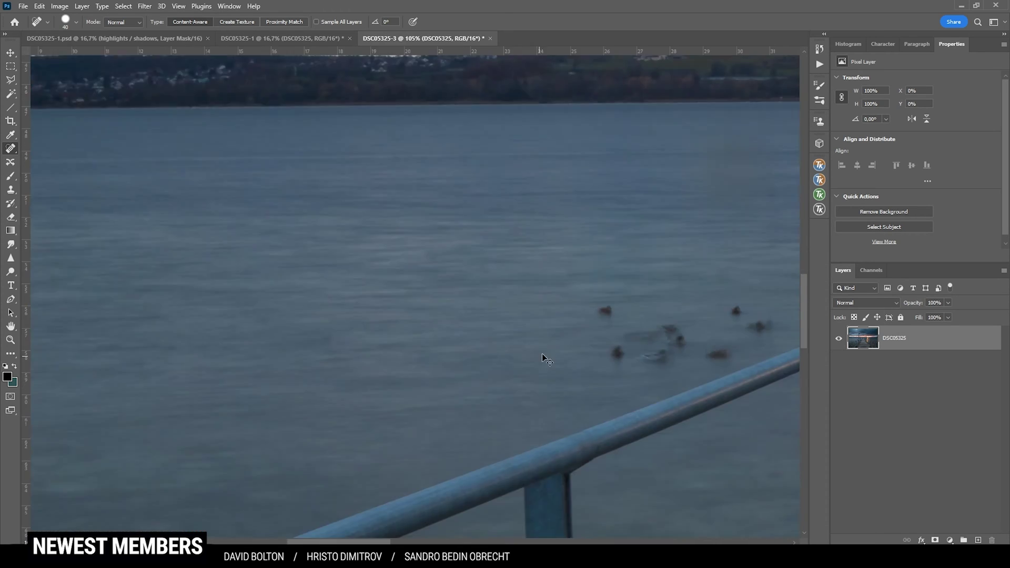
{"action": "key", "text": "s"}
{"action": "scroll", "coordinate": [243, 285], "scroll_direction": "down", "scroll_amount": 6}
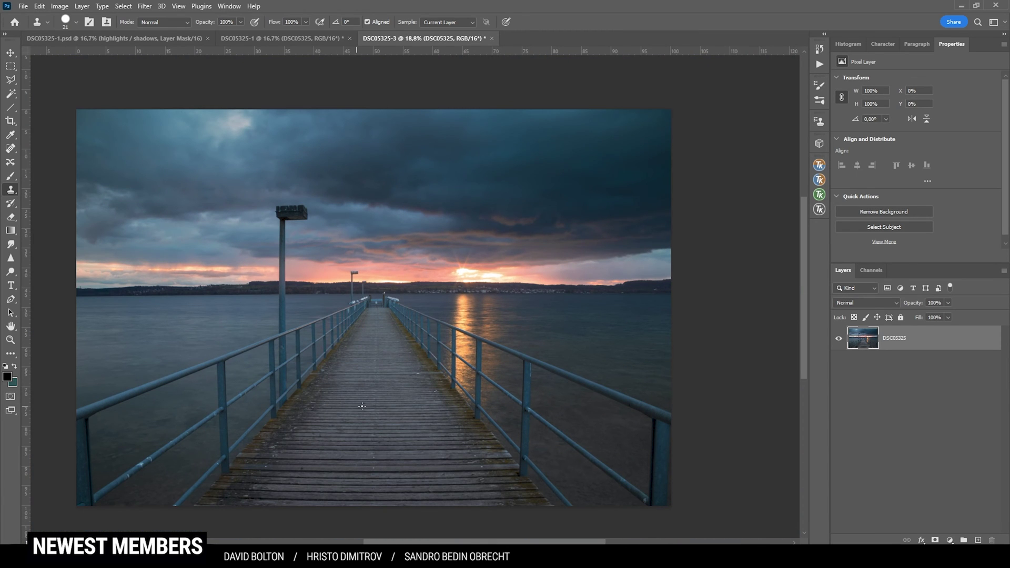
Enlarge the Clone Stamp to about 236 px and clone clean rail over the left-edge post.
{"action": "scroll", "coordinate": [277, 469], "scroll_direction": "up", "scroll_amount": 3}
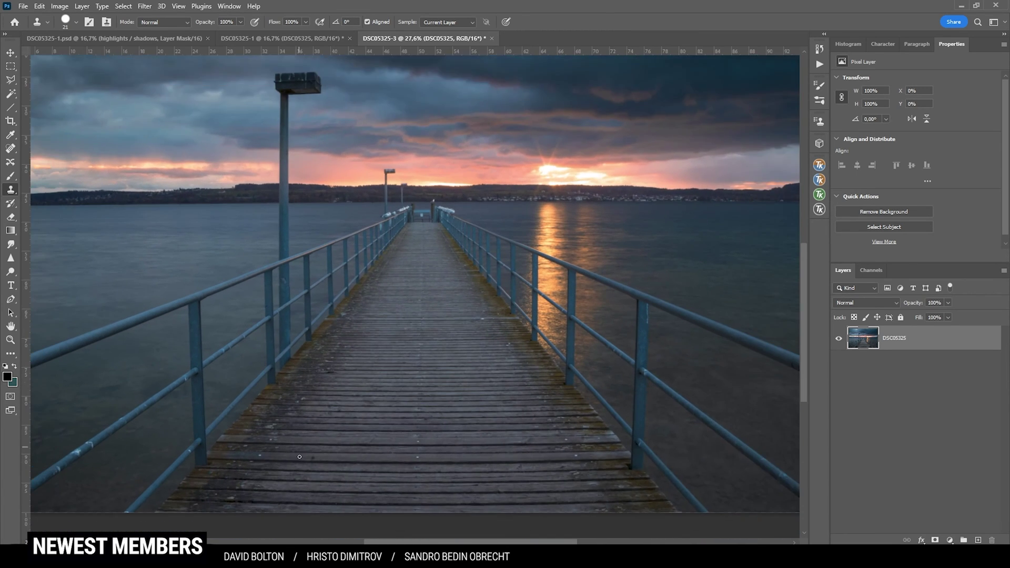
{"action": "scroll", "coordinate": [158, 368], "scroll_direction": "down", "scroll_amount": 3}
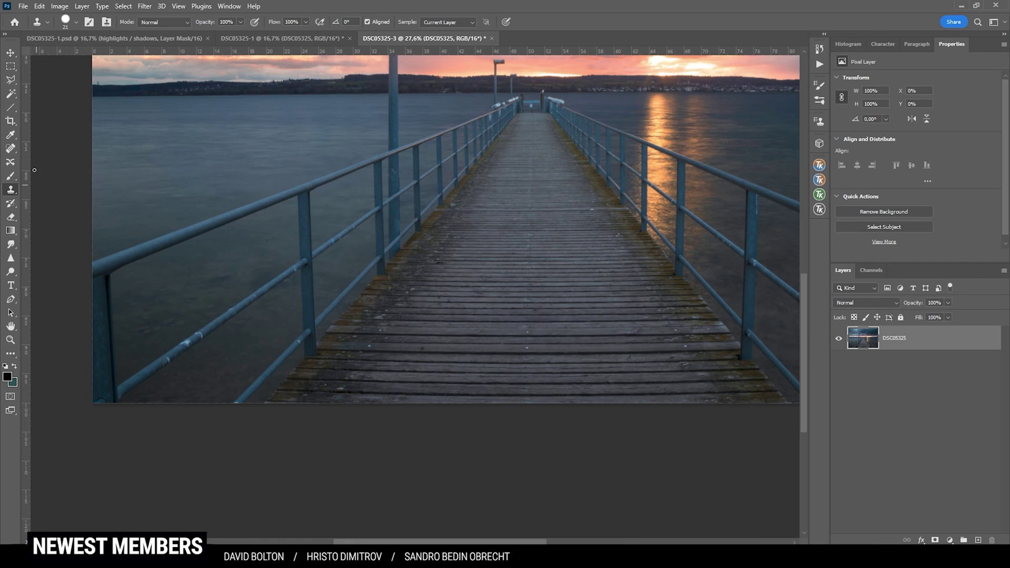
{"action": "scroll", "coordinate": [185, 319], "scroll_direction": "up", "scroll_amount": 3}
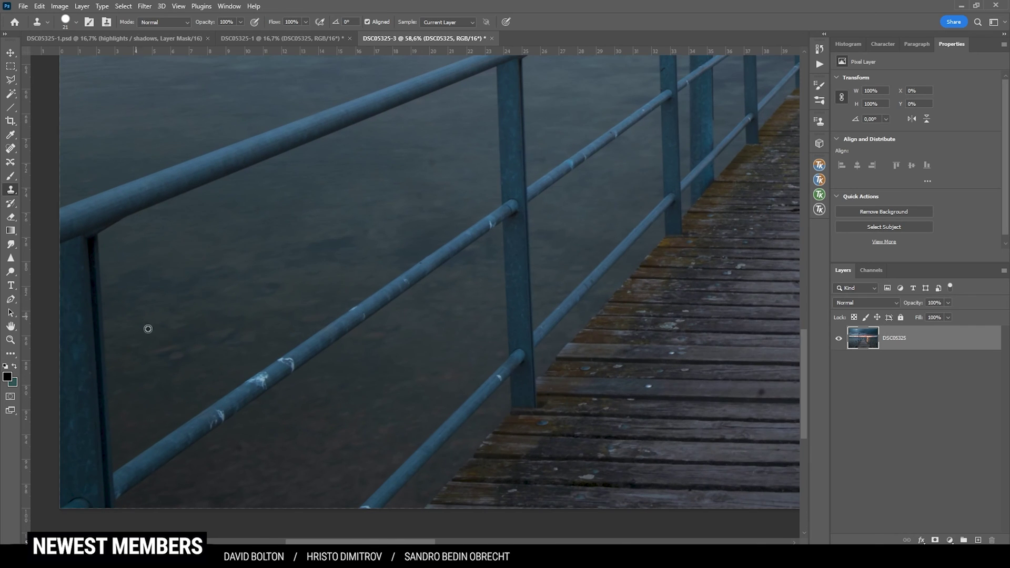
{"action": "left_click_drag", "start_coordinate": [147, 327], "coordinate": [188, 320]}
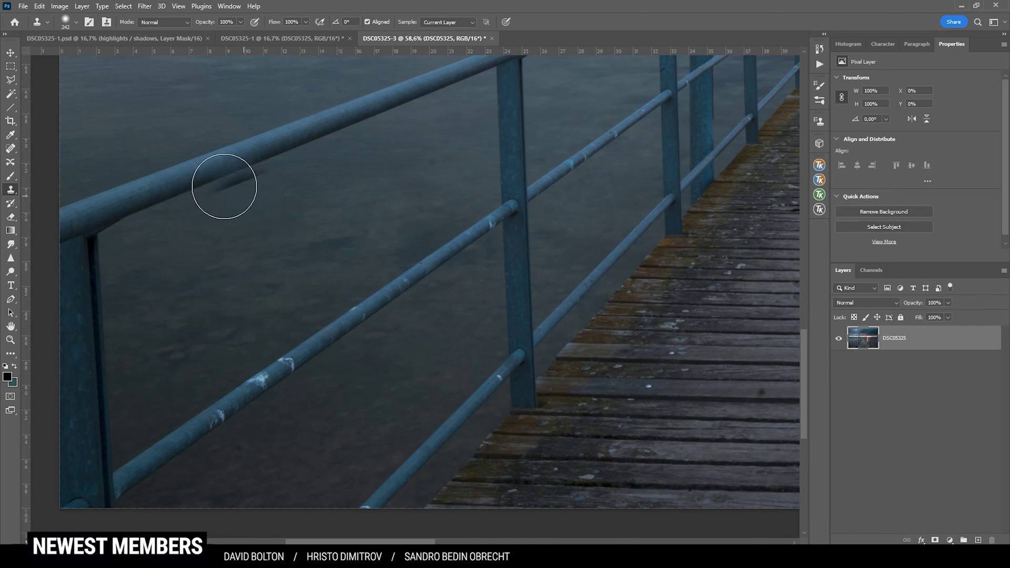
{"action": "left_click", "coordinate": [159, 187], "text": "alt"}
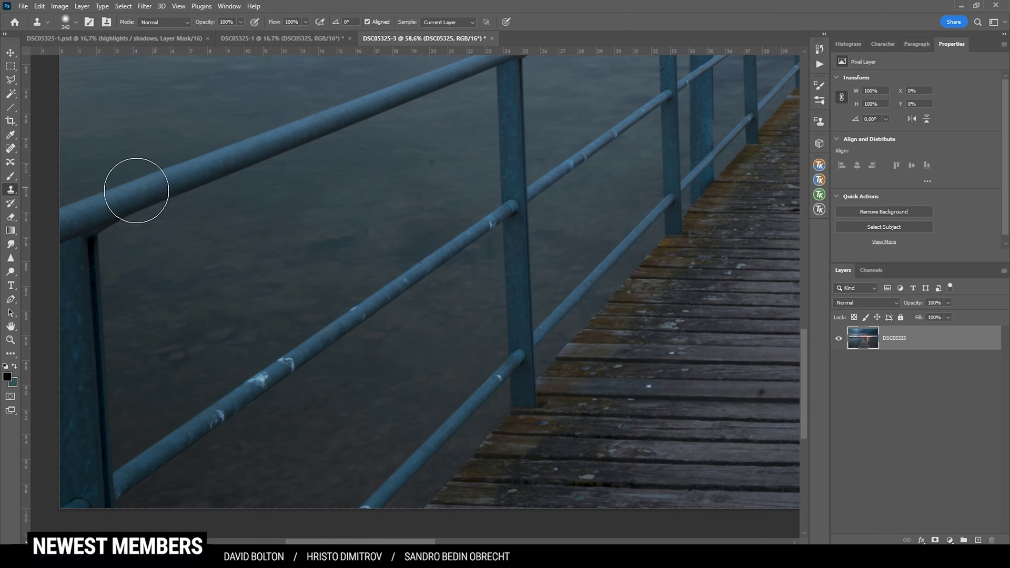
{"action": "left_click", "coordinate": [87, 213]}
{"action": "left_click_drag", "start_coordinate": [87, 213], "coordinate": [74, 354]}
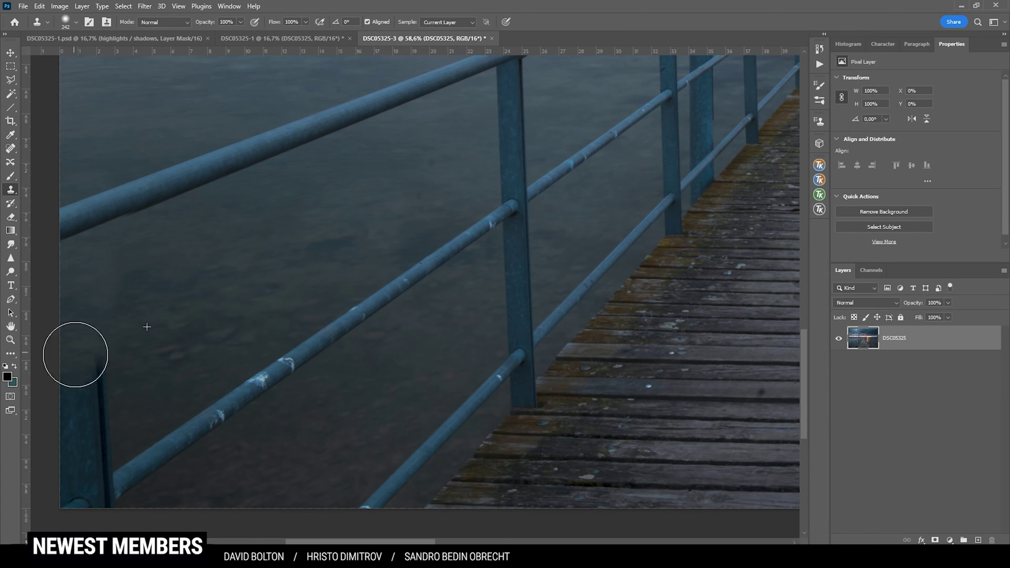
Sample the right rail and clone over the post fragment along the right edge.
{"action": "scroll", "coordinate": [74, 354], "scroll_direction": "down", "scroll_amount": 2}
{"action": "scroll", "coordinate": [266, 271], "scroll_direction": "down", "scroll_amount": 3}
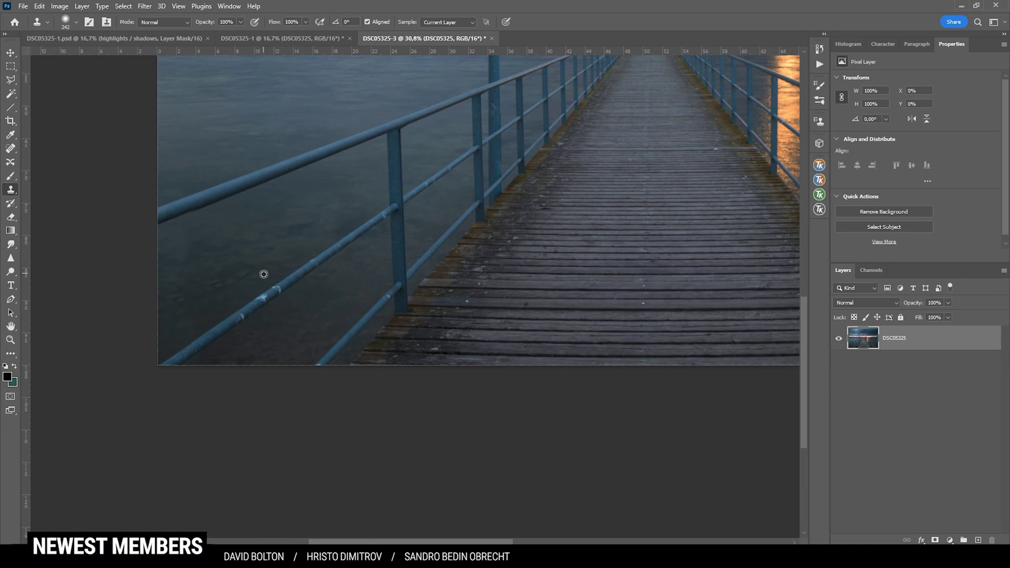
{"action": "scroll", "coordinate": [293, 311], "scroll_direction": "right", "scroll_amount": 10}
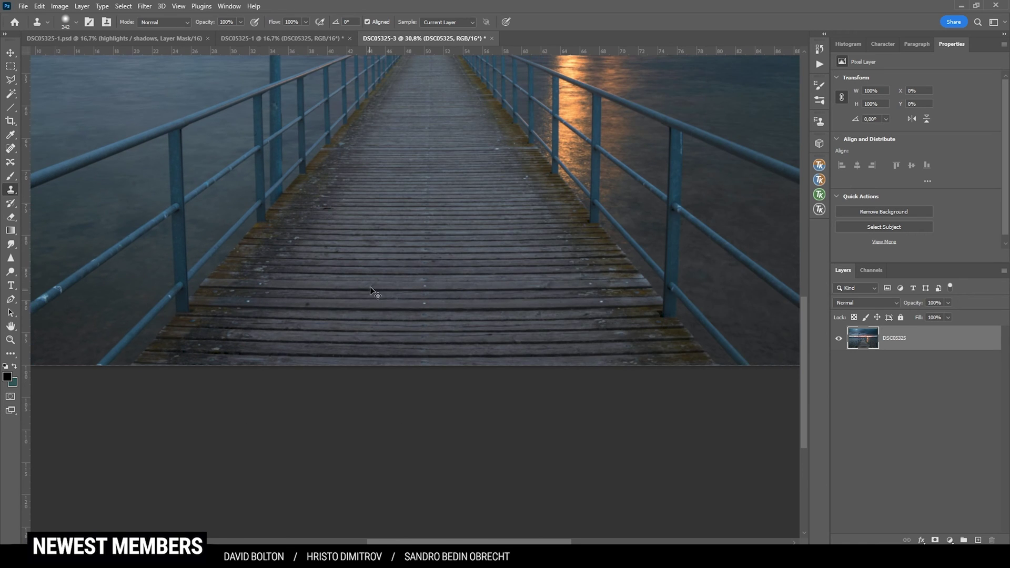
{"action": "scroll", "coordinate": [625, 274], "scroll_direction": "right", "scroll_amount": 2}
{"action": "scroll", "coordinate": [683, 273], "scroll_direction": "up", "scroll_amount": 4}
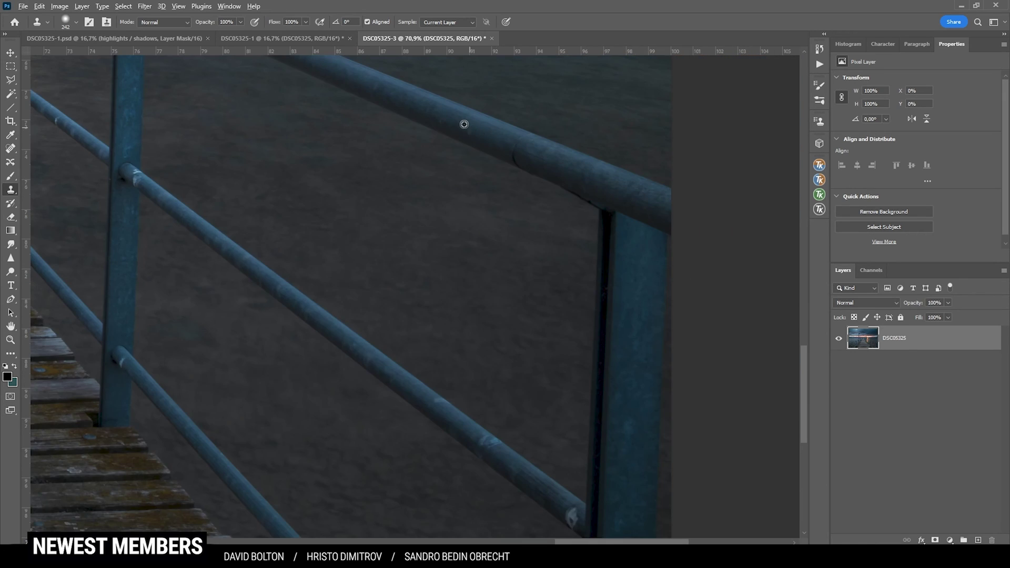
{"action": "left_click", "coordinate": [554, 167], "text": "alt"}
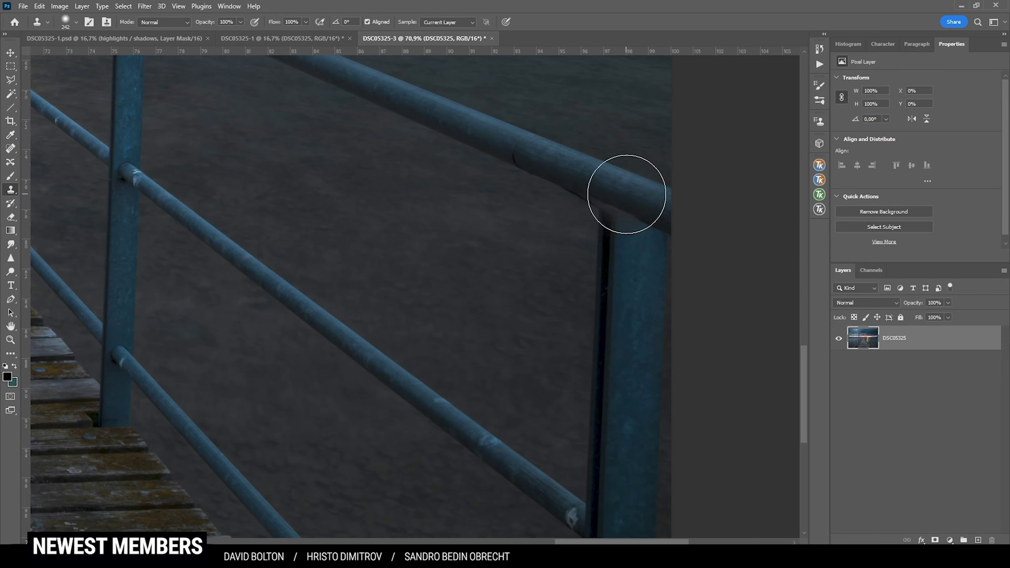
{"action": "left_click_drag", "start_coordinate": [626, 194], "coordinate": [631, 231]}
{"action": "scroll", "coordinate": [632, 263], "scroll_direction": "down", "scroll_amount": 1}
{"action": "left_click_drag", "start_coordinate": [631, 473], "coordinate": [633, 294]}
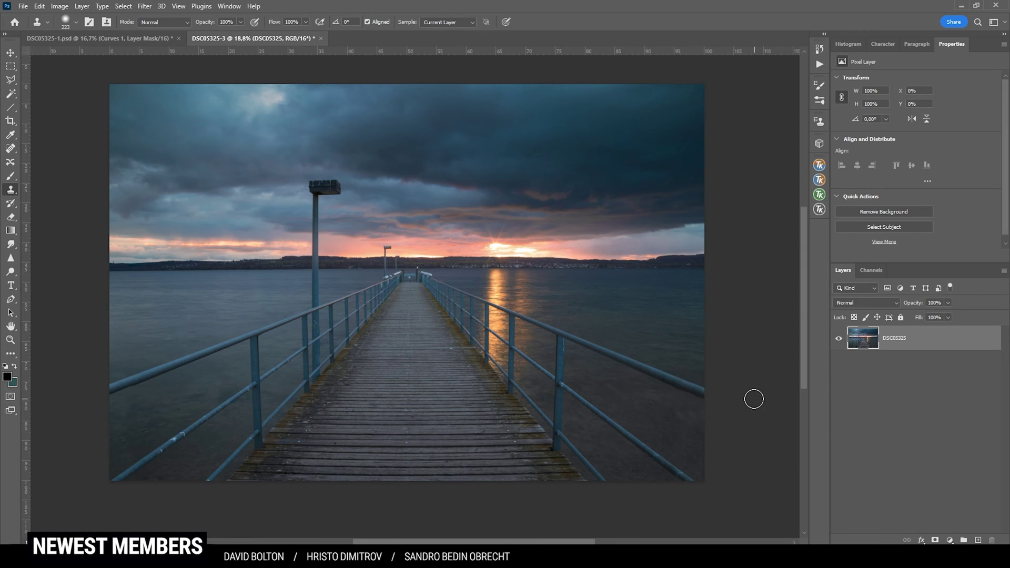
Add a Curves adjustment layer and pull the lower curve down to deepen the shadows.
{"action": "left_click", "coordinate": [950, 540]}
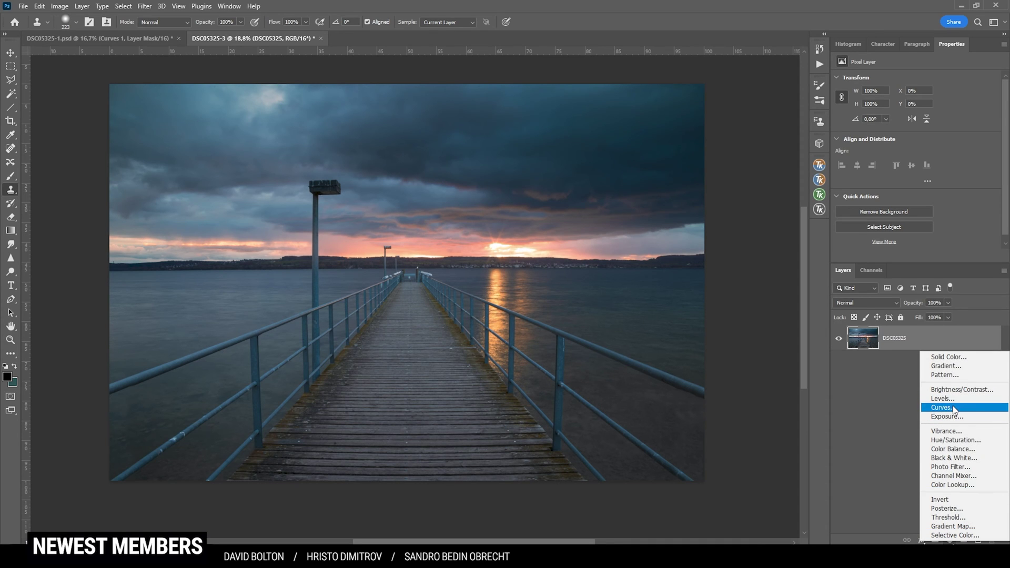
{"action": "left_click", "coordinate": [943, 407]}
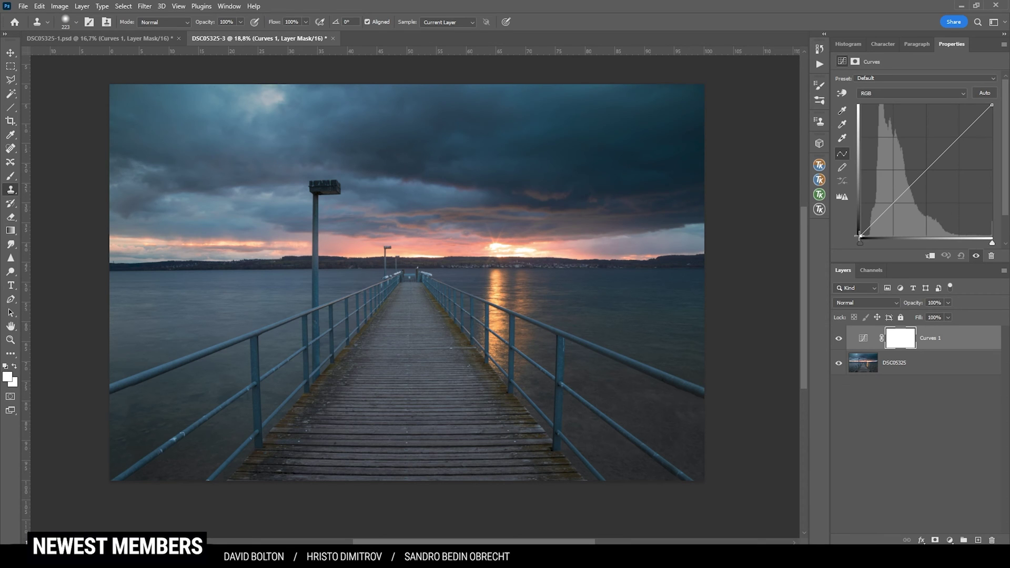
{"action": "left_click_drag", "start_coordinate": [859, 236], "coordinate": [860, 231]}
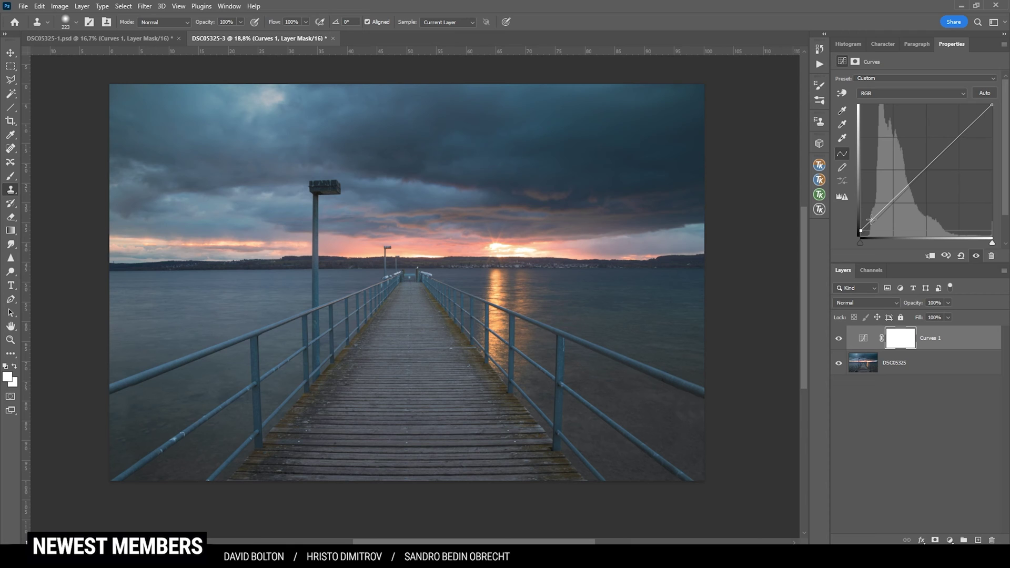
{"action": "left_click_drag", "start_coordinate": [871, 220], "coordinate": [871, 223]}
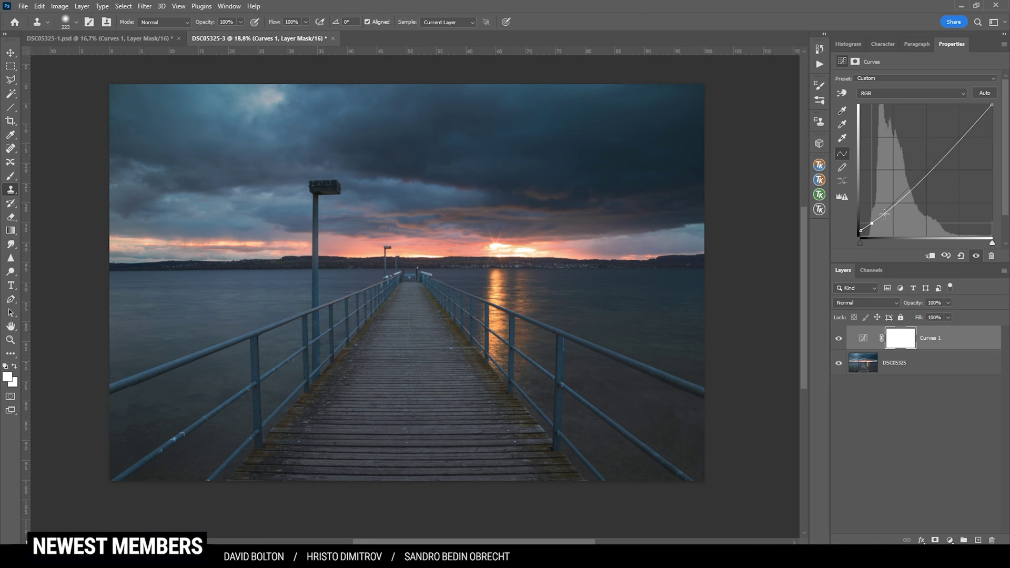
{"action": "left_click", "coordinate": [884, 213]}
{"action": "left_click", "coordinate": [871, 224]}
{"action": "left_click_drag", "start_coordinate": [872, 224], "coordinate": [873, 226]}
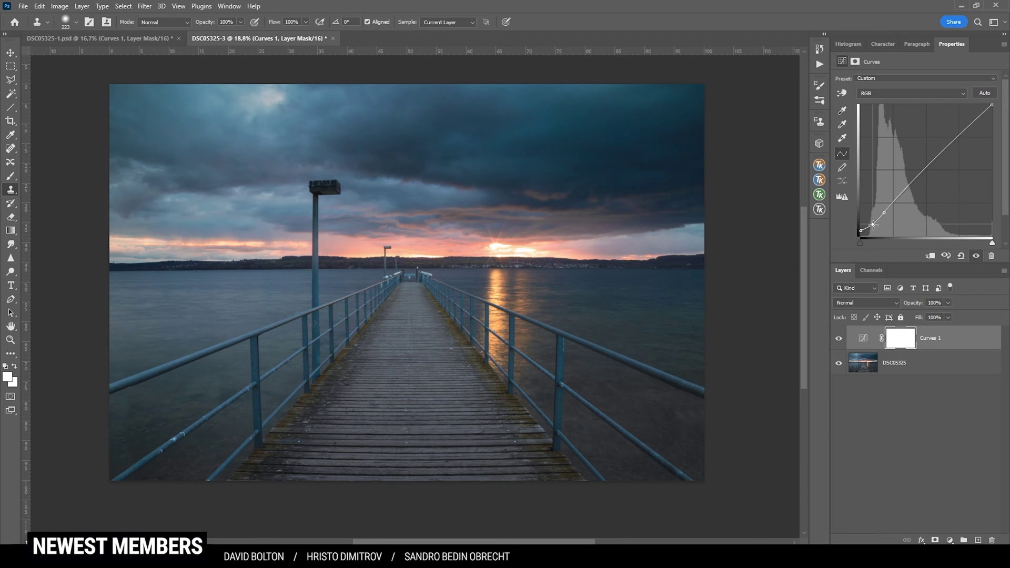
Compare the photo with and without Curves 1, then add an empty Layer 1 above it.
{"action": "left_click", "coordinate": [840, 340]}
{"action": "left_click", "coordinate": [839, 340]}
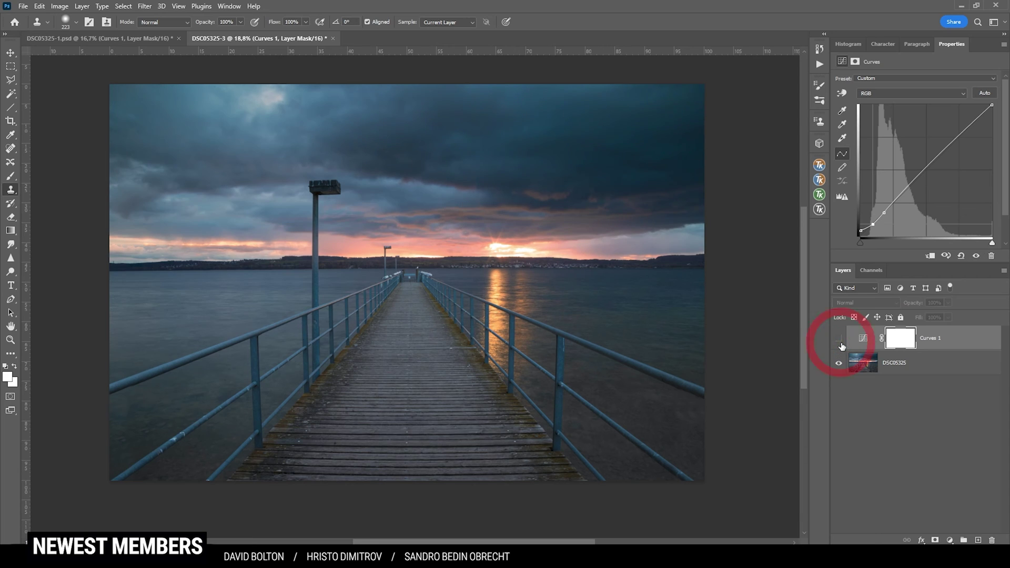
{"action": "left_click", "coordinate": [840, 339]}
{"action": "left_click", "coordinate": [839, 339]}
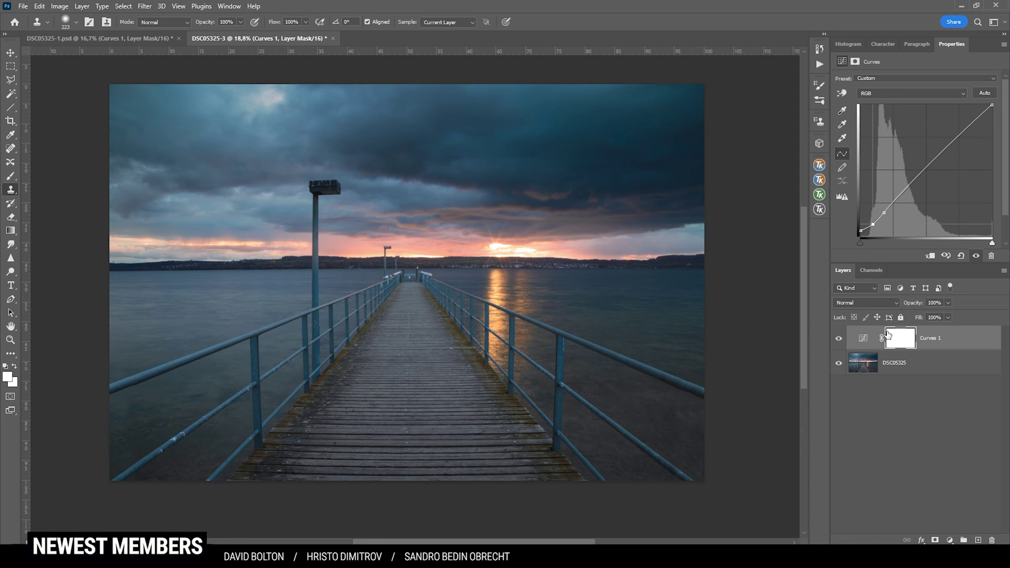
{"action": "left_click", "coordinate": [840, 340]}
{"action": "left_click", "coordinate": [840, 339]}
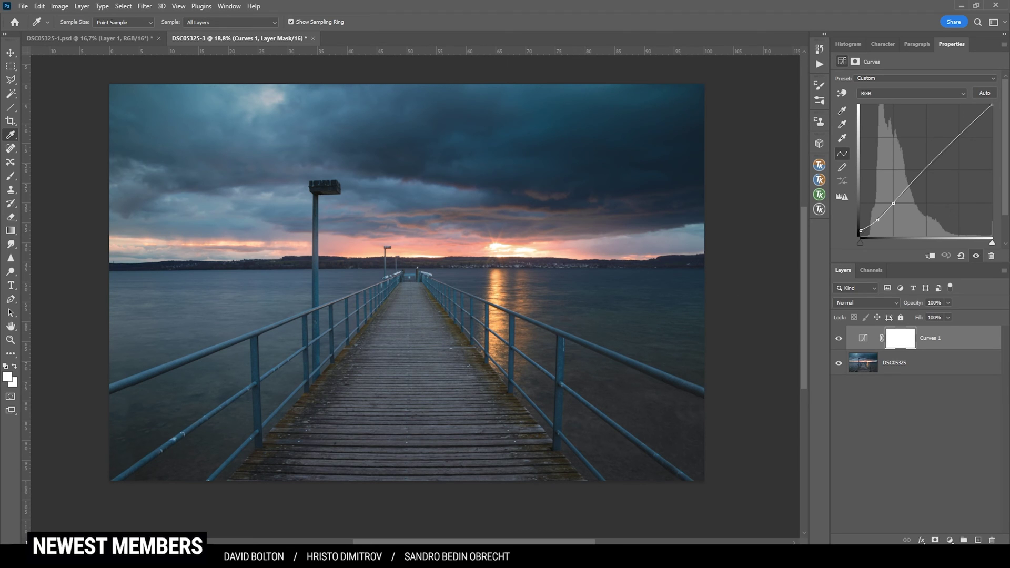
{"action": "left_click", "coordinate": [978, 540]}
Set Layer 1 to Soft Light, lower the brush opacity, and pick pale peach ffc9a9 as foreground.
{"action": "left_click", "coordinate": [865, 302]}
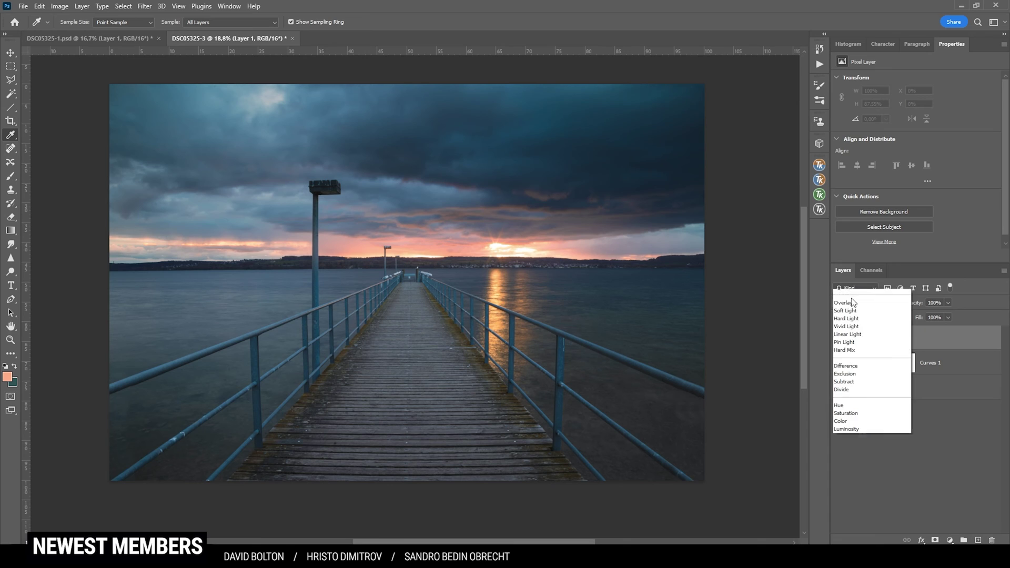
{"action": "left_click", "coordinate": [878, 420]}
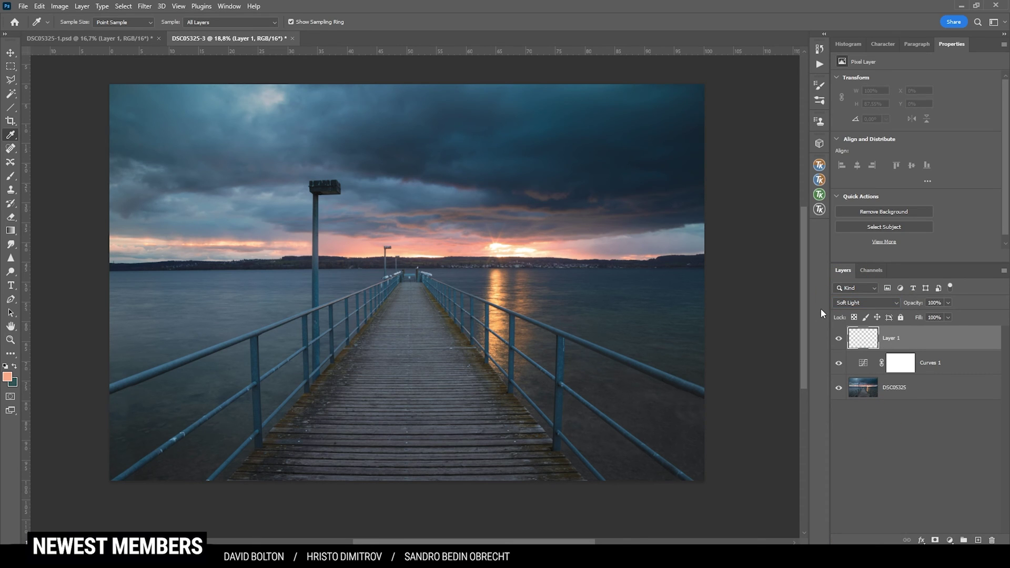
{"action": "key", "text": "b"}
{"action": "left_click", "coordinate": [241, 22]}
{"action": "left_click_drag", "start_coordinate": [243, 34], "coordinate": [203, 39]}
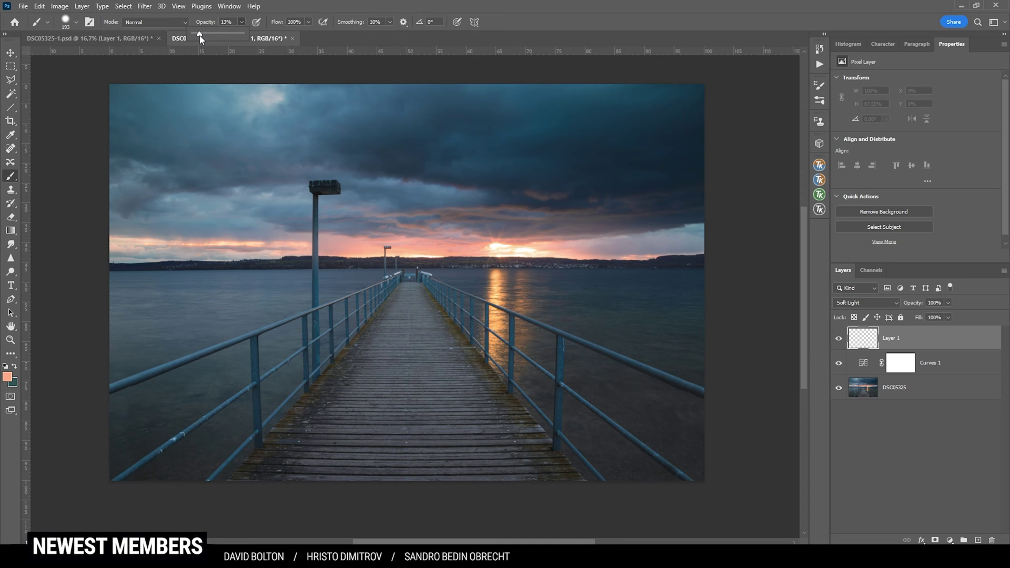
{"action": "left_click", "coordinate": [7, 376]}
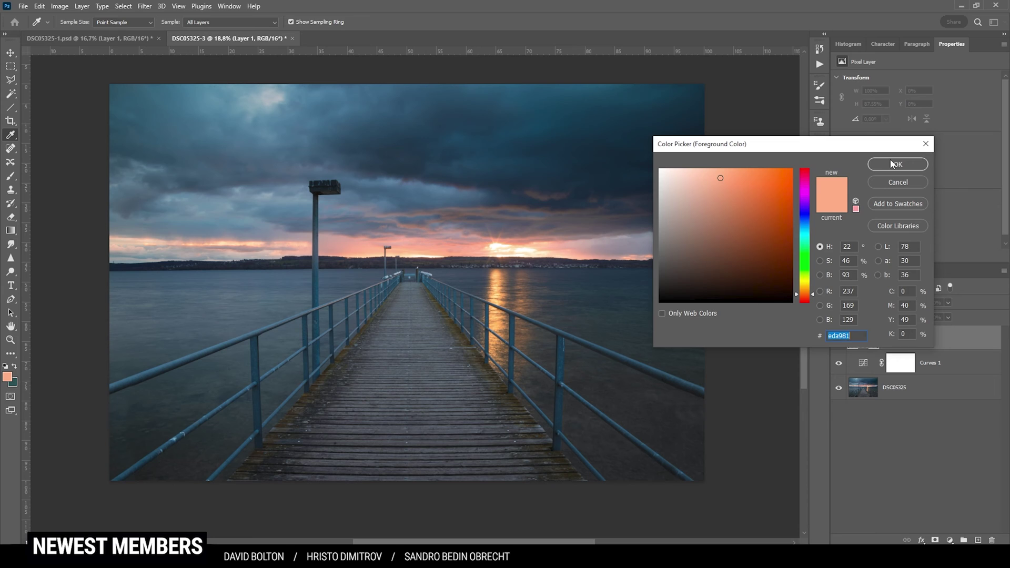
{"action": "left_click_drag", "start_coordinate": [704, 171], "coordinate": [704, 167]}
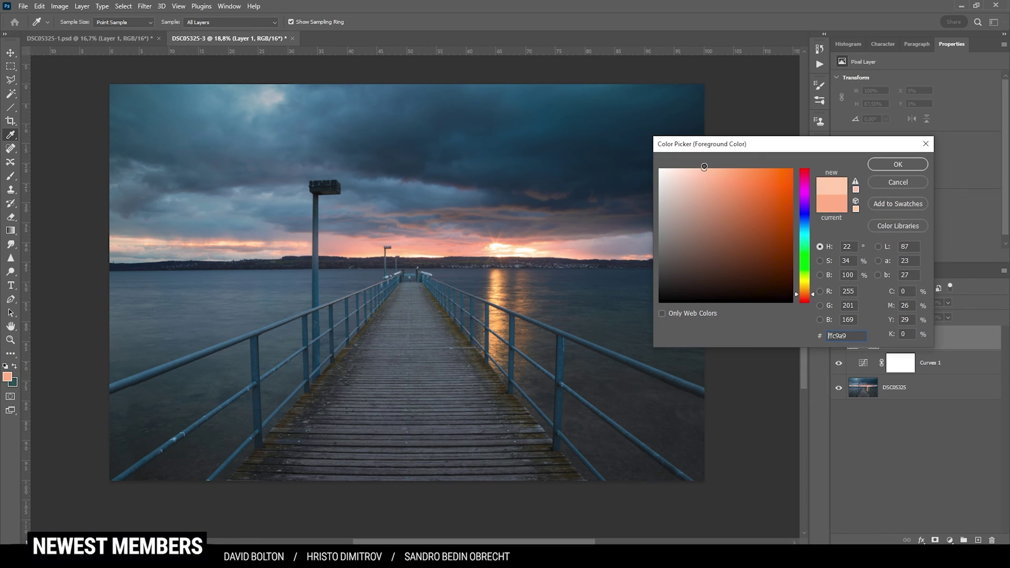
Confirm the peach colour and paint a soft glow around the sun with a ~1074 px brush.
{"action": "left_click", "coordinate": [875, 167]}
{"action": "key", "text": "b"}
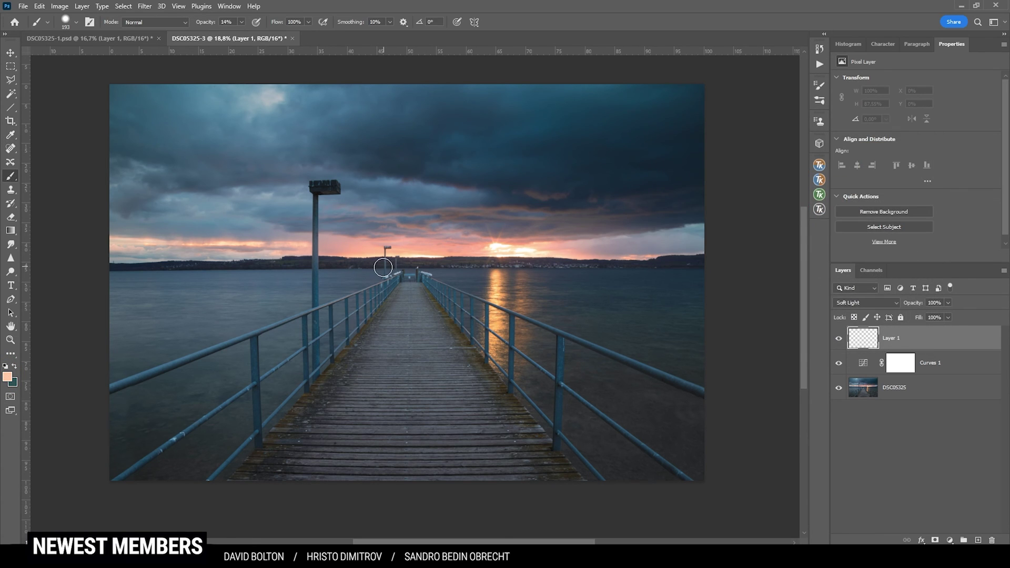
{"action": "mouse_move", "coordinate": [384, 259]}
{"action": "left_mouse_down"}
{"action": "mouse_move", "coordinate": [402, 267]}
{"action": "mouse_move", "coordinate": [405, 165]}
{"action": "mouse_move", "coordinate": [448, 184]}
{"action": "left_mouse_up"}
{"action": "mouse_move", "coordinate": [484, 237]}
{"action": "left_mouse_down"}
{"action": "mouse_move", "coordinate": [474, 236]}
{"action": "mouse_move", "coordinate": [513, 250]}
{"action": "mouse_move", "coordinate": [576, 247]}
{"action": "mouse_move", "coordinate": [347, 248]}
{"action": "mouse_move", "coordinate": [372, 246]}
{"action": "left_mouse_up"}
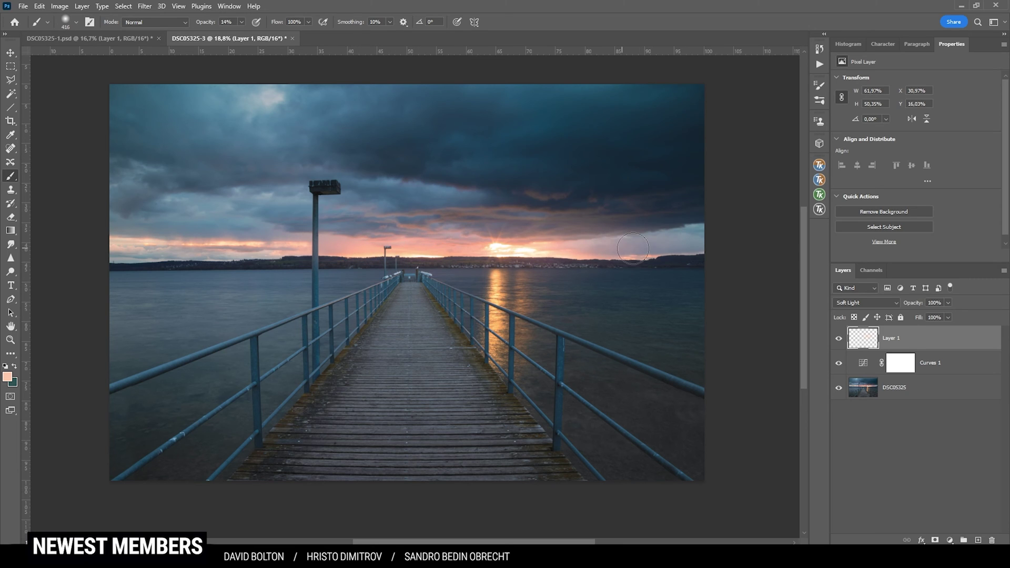
{"action": "mouse_move", "coordinate": [497, 245]}
{"action": "left_mouse_down"}
{"action": "mouse_move", "coordinate": [531, 245]}
{"action": "mouse_move", "coordinate": [514, 258]}
{"action": "mouse_move", "coordinate": [499, 247]}
{"action": "mouse_move", "coordinate": [541, 248]}
{"action": "left_mouse_up"}
{"action": "left_click", "coordinate": [493, 245]}
{"action": "left_click", "coordinate": [491, 244]}
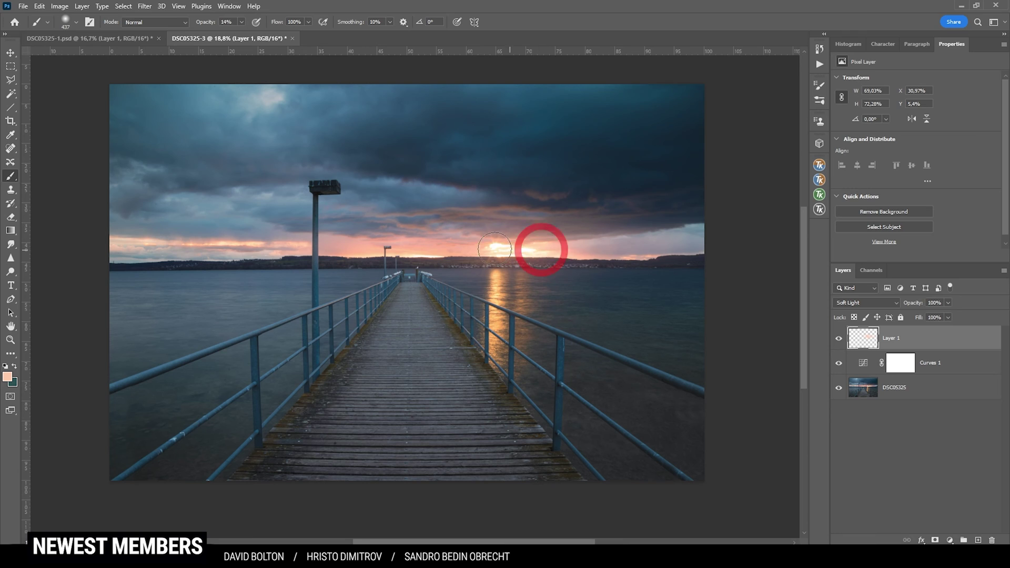
{"action": "left_click_drag", "start_coordinate": [200, 245], "coordinate": [122, 247]}
At 26% opacity and ~490 px, extend the glow along the horizon on both sides, then compare.
{"action": "left_click", "coordinate": [240, 21]}
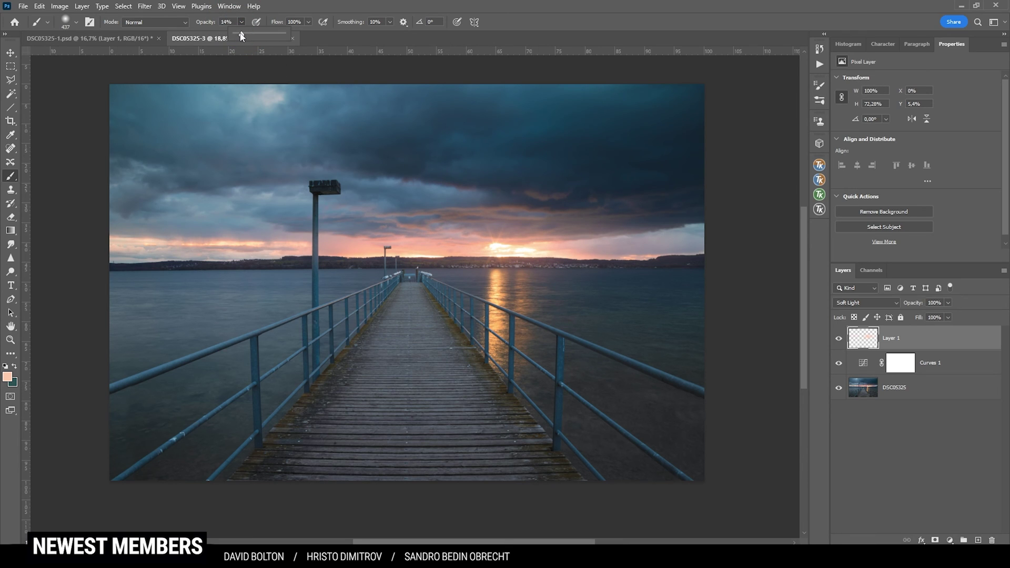
{"action": "left_click_drag", "start_coordinate": [247, 37], "coordinate": [248, 37]}
{"action": "right_click", "coordinate": [491, 237], "text": "alt"}
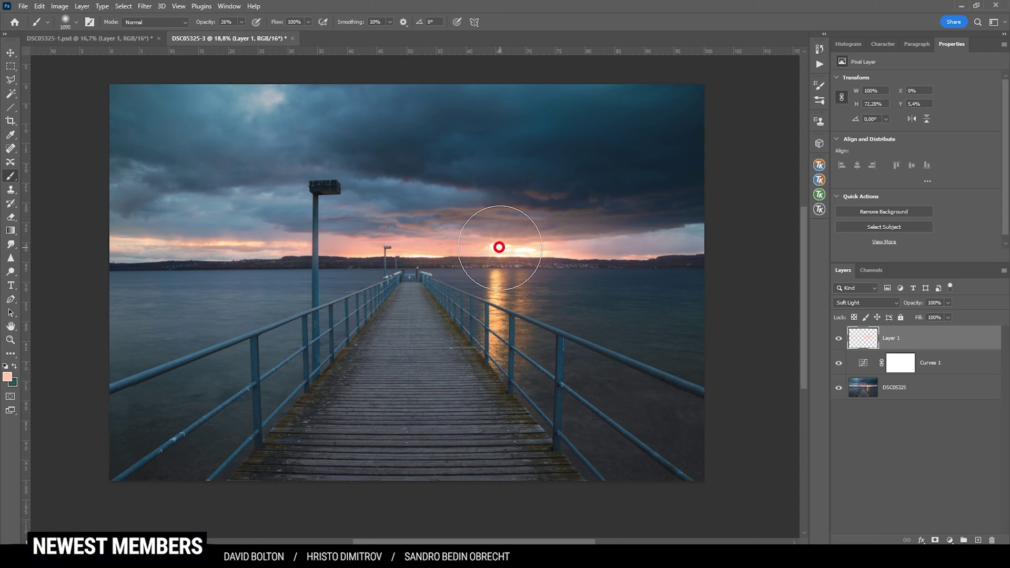
{"action": "left_click_drag", "start_coordinate": [448, 243], "coordinate": [119, 246]}
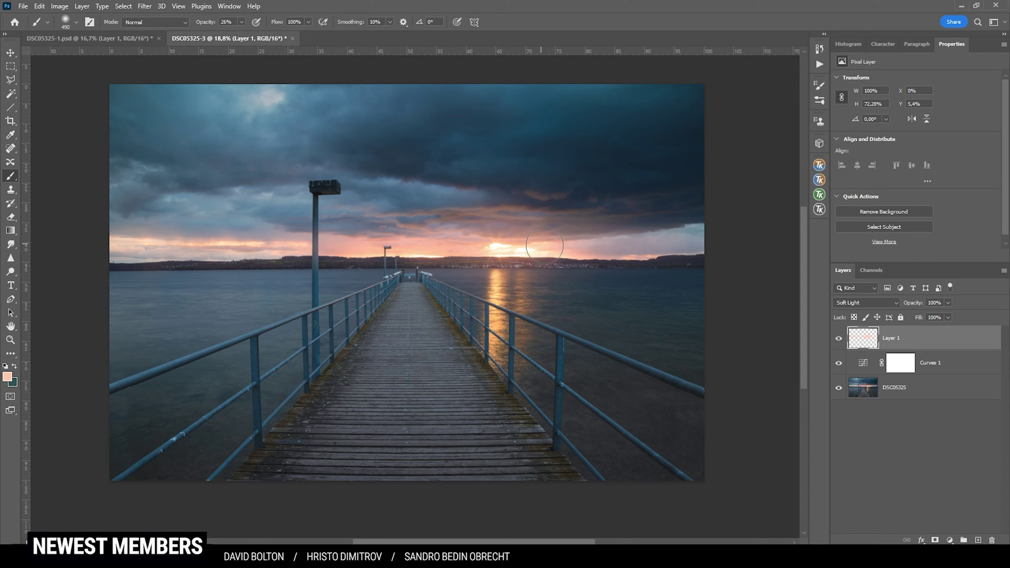
{"action": "left_click_drag", "start_coordinate": [575, 242], "coordinate": [775, 244]}
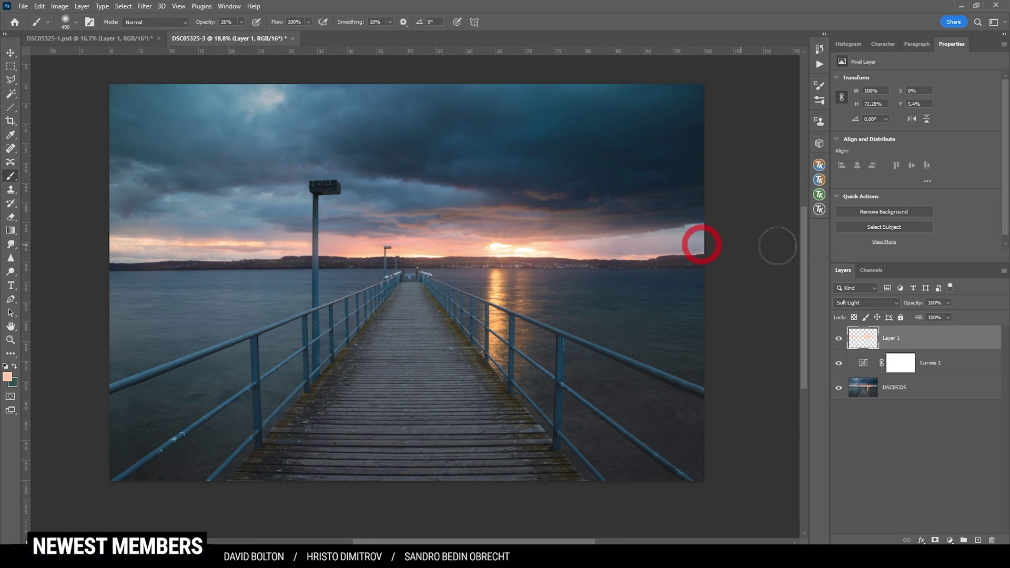
{"action": "left_click", "coordinate": [839, 337]}
{"action": "left_click", "coordinate": [840, 338]}
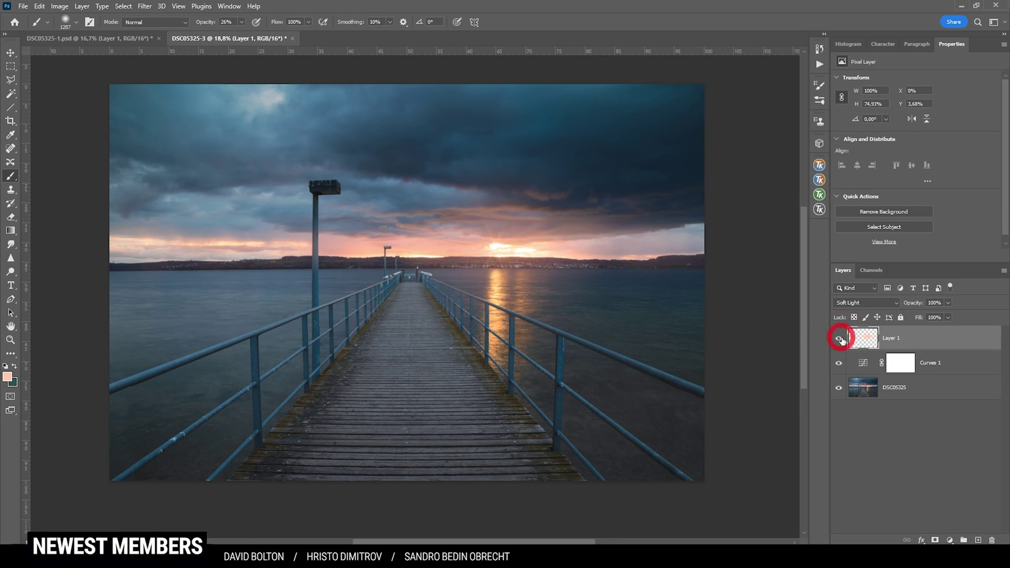
{"action": "left_click", "coordinate": [840, 339]}
{"action": "left_click", "coordinate": [841, 339]}
Add Layer 2 in Overlay mode and preview the Lights 2 mask in TK RapidMask2 with Layer Mask enabled.
{"action": "left_click", "coordinate": [978, 540]}
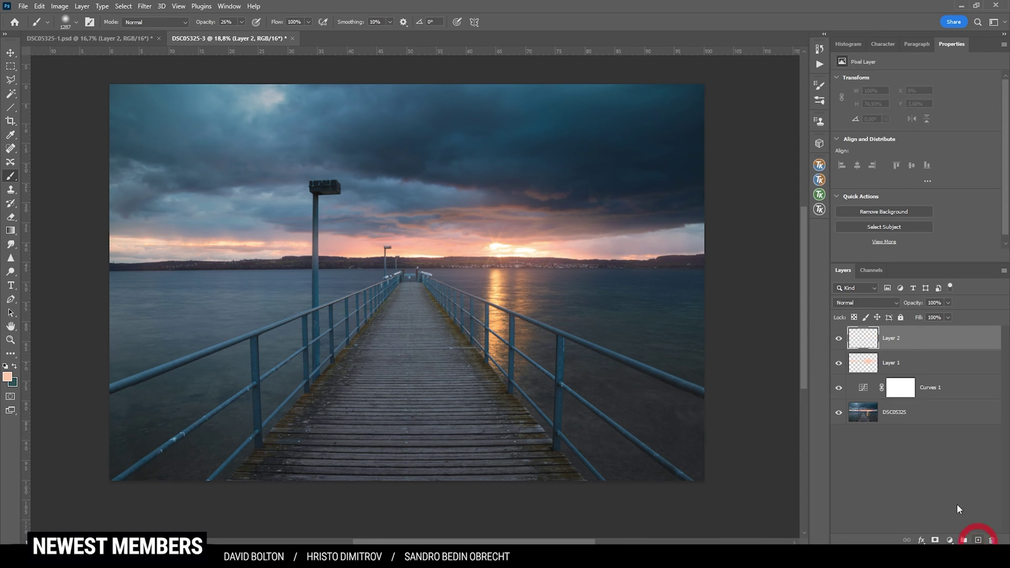
{"action": "left_click", "coordinate": [855, 304]}
{"action": "left_click", "coordinate": [866, 415]}
{"action": "left_click", "coordinate": [869, 328]}
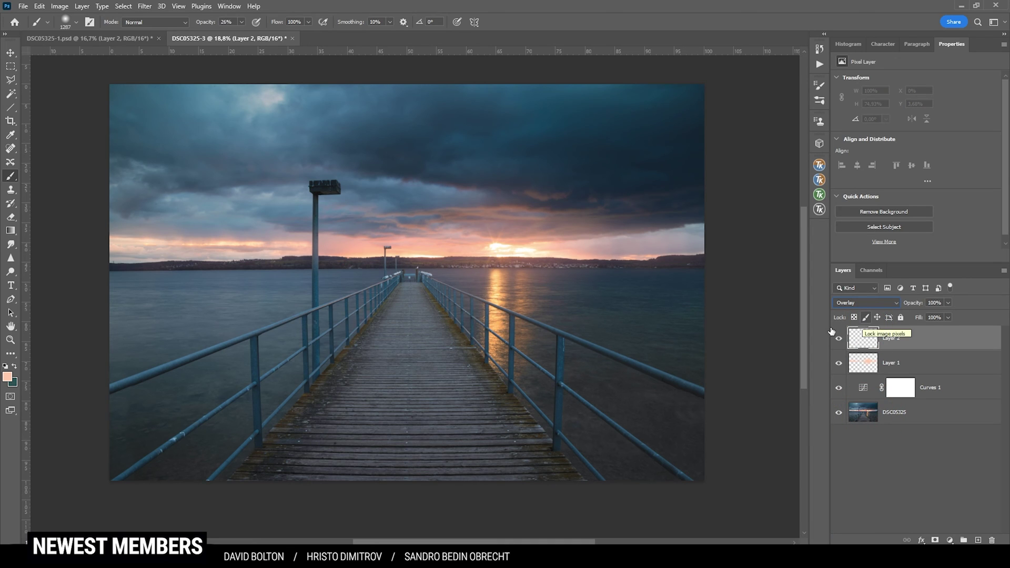
{"action": "left_click", "coordinate": [819, 195]}
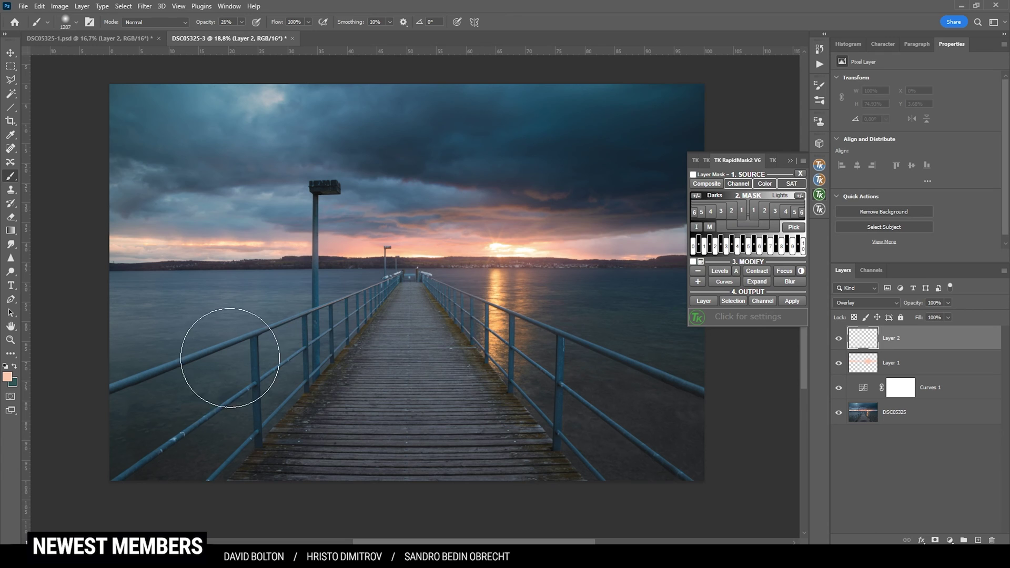
{"action": "left_click", "coordinate": [763, 213]}
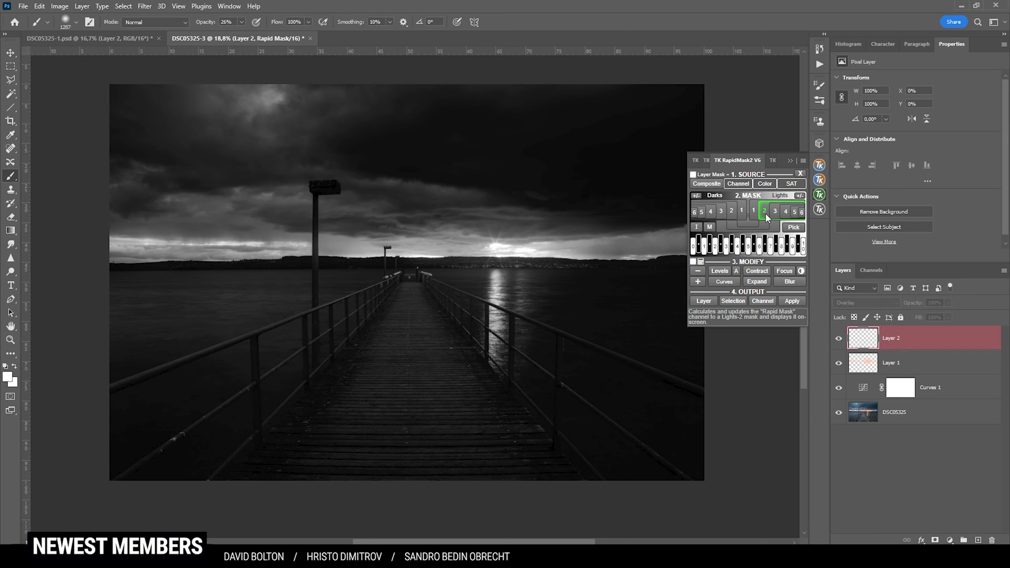
{"action": "left_click", "coordinate": [693, 174]}
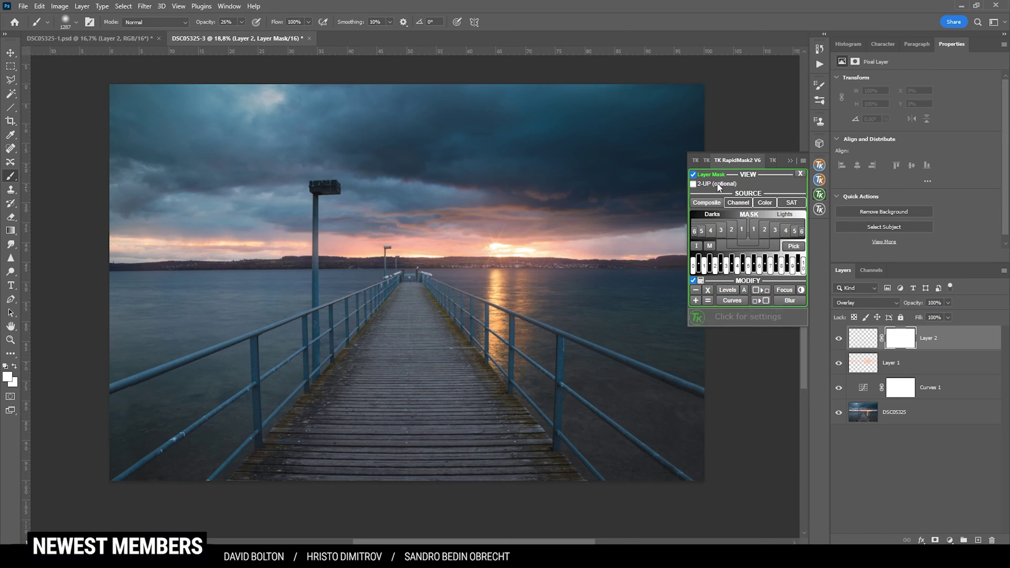
Apply the Lights 2 mask to Layer 2 and paint peach at about 40% down the pier.
{"action": "left_click", "coordinate": [766, 230]}
{"action": "left_click", "coordinate": [867, 342]}
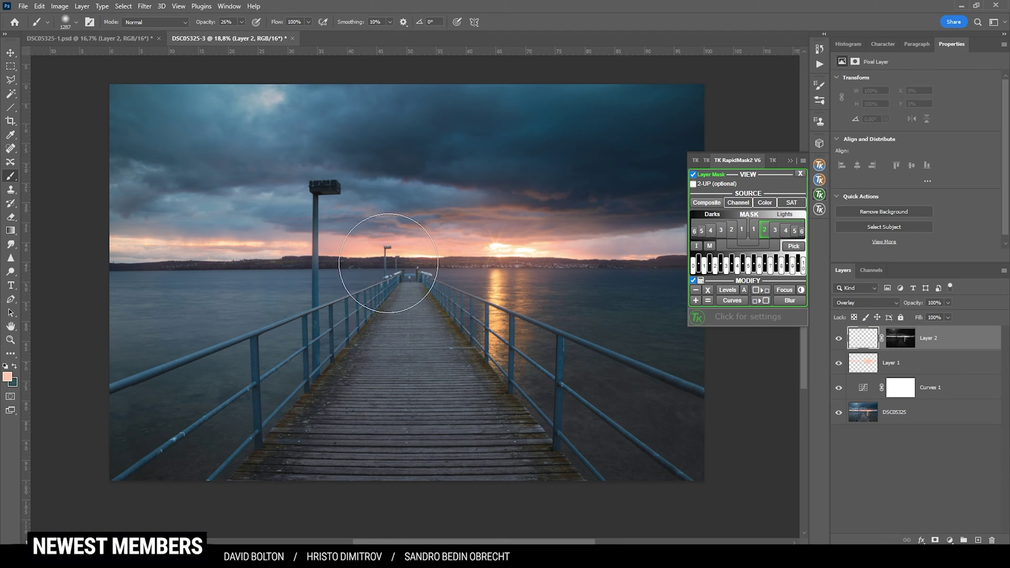
{"action": "left_click", "coordinate": [7, 378]}
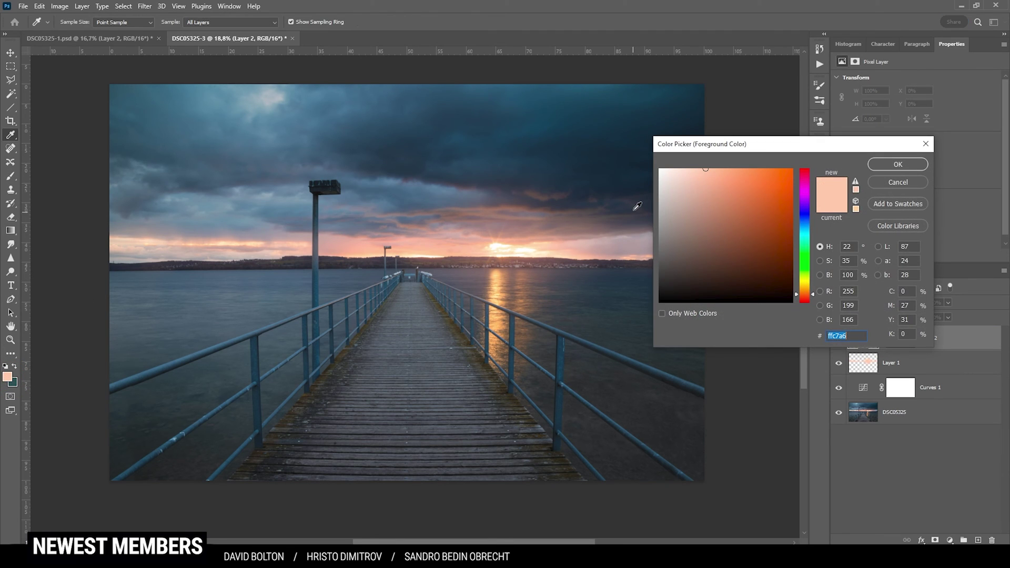
{"action": "left_click", "coordinate": [897, 164]}
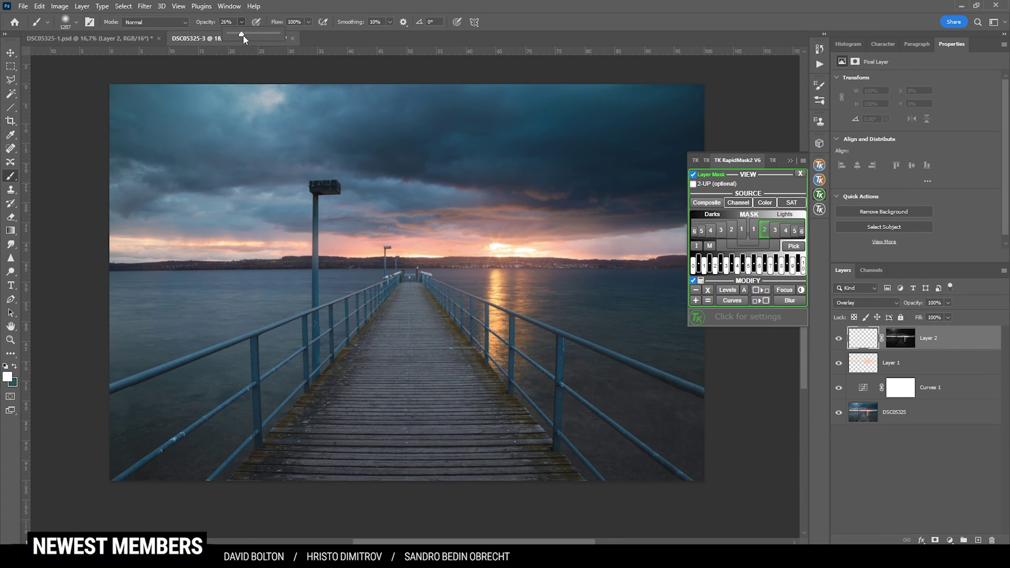
{"action": "left_click_drag", "start_coordinate": [243, 39], "coordinate": [249, 42]}
{"action": "left_click_drag", "start_coordinate": [384, 361], "coordinate": [380, 349]}
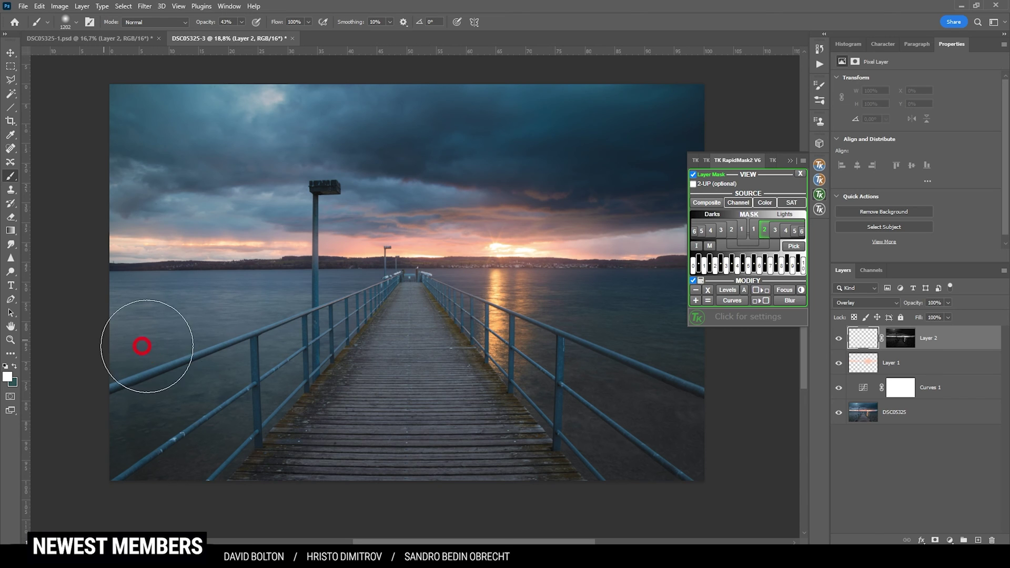
{"action": "mouse_move", "coordinate": [416, 330]}
{"action": "left_mouse_down"}
{"action": "mouse_move", "coordinate": [401, 379]}
{"action": "mouse_move", "coordinate": [444, 388]}
{"action": "mouse_move", "coordinate": [405, 379]}
{"action": "mouse_move", "coordinate": [388, 331]}
{"action": "mouse_move", "coordinate": [406, 350]}
{"action": "mouse_move", "coordinate": [332, 331]}
{"action": "mouse_move", "coordinate": [407, 363]}
{"action": "left_mouse_up"}
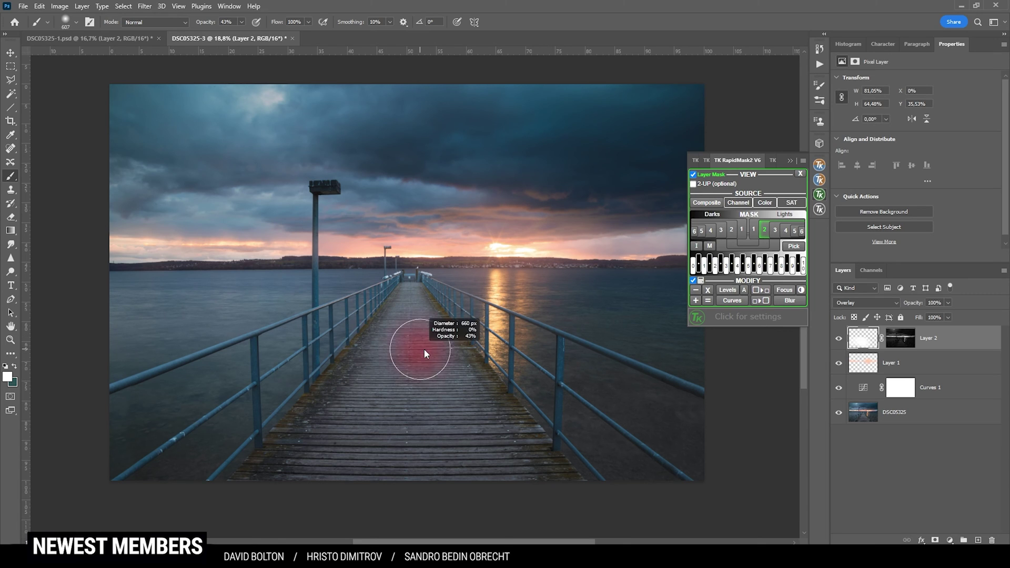
{"action": "right_click", "coordinate": [417, 350], "text": "alt"}
{"action": "mouse_move", "coordinate": [402, 323]}
{"action": "left_mouse_down"}
{"action": "mouse_move", "coordinate": [411, 316]}
{"action": "mouse_move", "coordinate": [395, 362]}
{"action": "mouse_move", "coordinate": [435, 412]}
{"action": "left_mouse_up"}
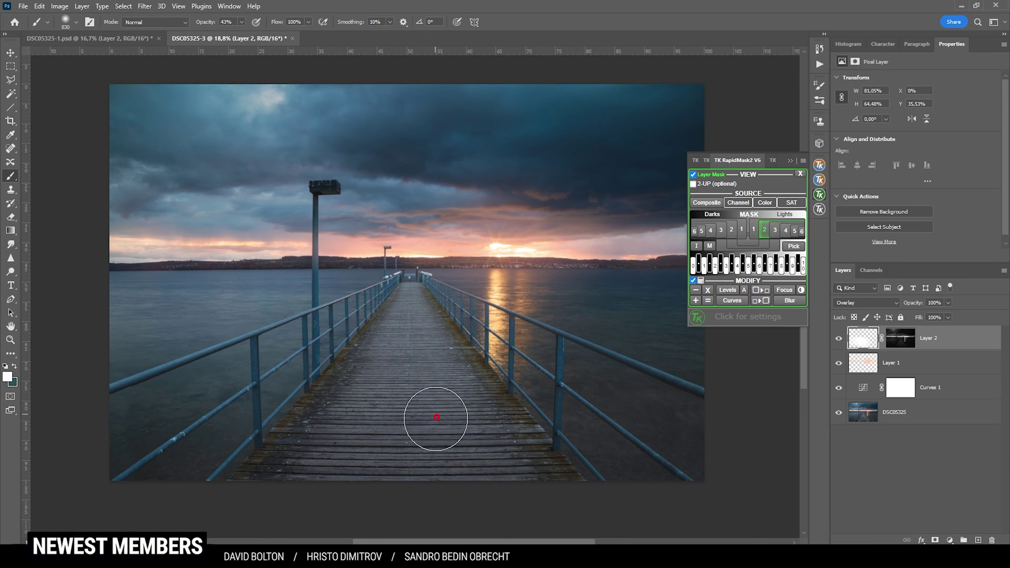
Compare Layer 2 on and off, switch to a ~438 px Eraser, and compare again.
{"action": "left_click", "coordinate": [839, 338]}
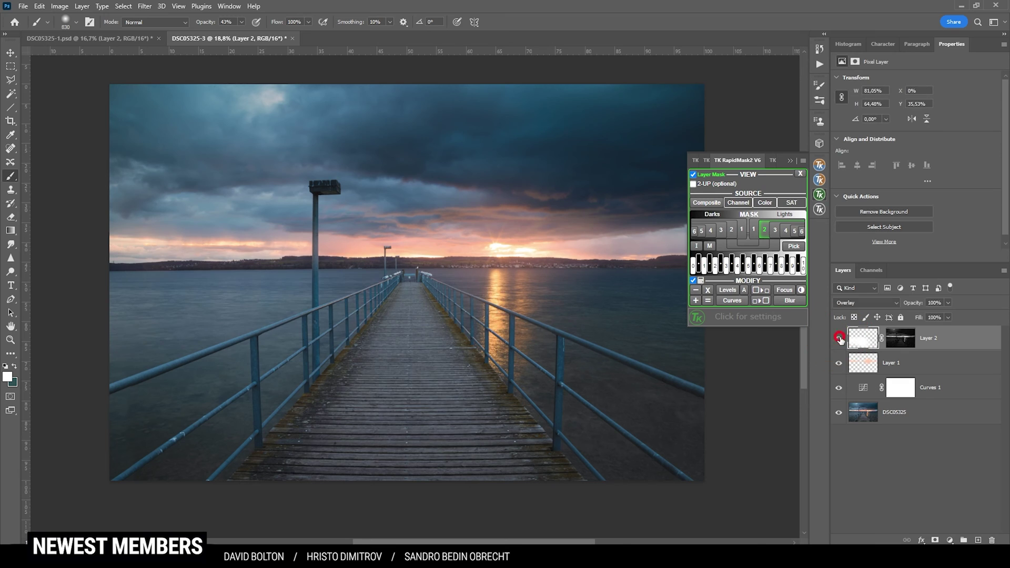
{"action": "left_click", "coordinate": [839, 338]}
{"action": "left_click", "coordinate": [838, 338]}
{"action": "left_click", "coordinate": [838, 338]}
{"action": "left_click", "coordinate": [839, 338]}
{"action": "left_click", "coordinate": [839, 339]}
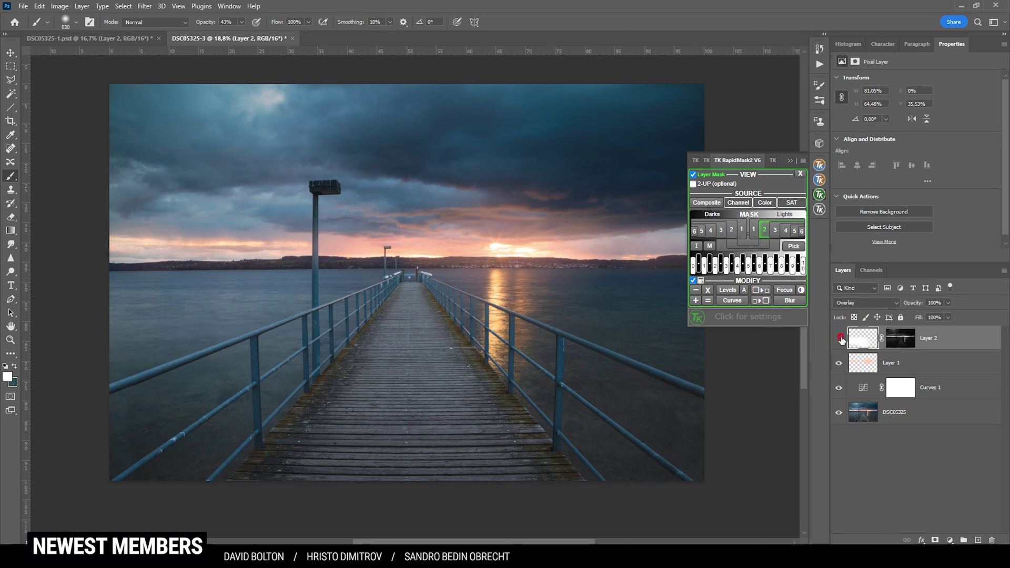
{"action": "left_click", "coordinate": [838, 338]}
{"action": "left_click", "coordinate": [839, 338]}
{"action": "key", "text": "e"}
{"action": "mouse_move", "coordinate": [205, 217]}
{"action": "left_mouse_down"}
{"action": "mouse_move", "coordinate": [185, 219]}
{"action": "mouse_move", "coordinate": [197, 288]}
{"action": "left_mouse_up"}
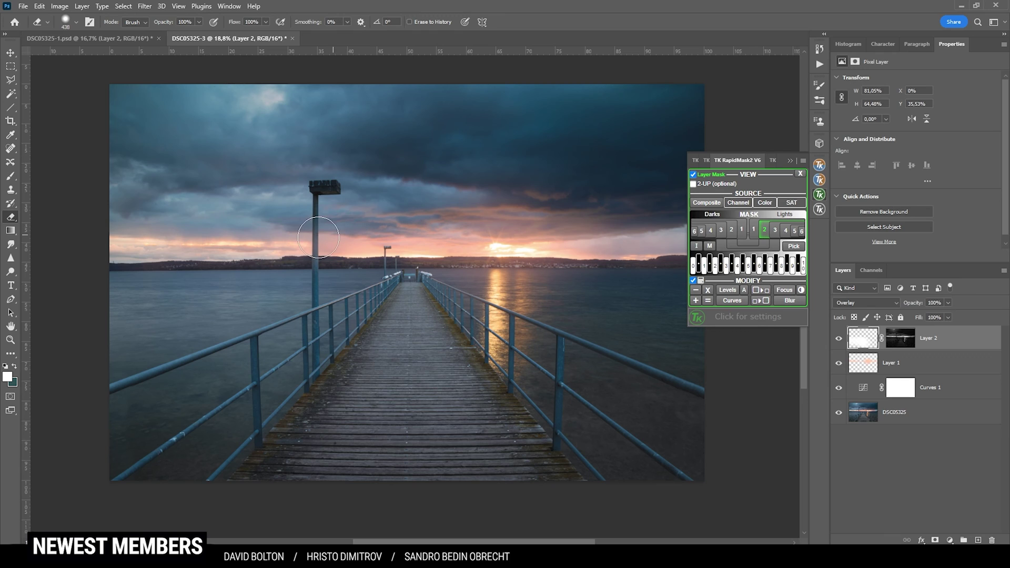
{"action": "left_click", "coordinate": [839, 339]}
{"action": "left_click", "coordinate": [839, 339]}
{"action": "left_click", "coordinate": [839, 339]}
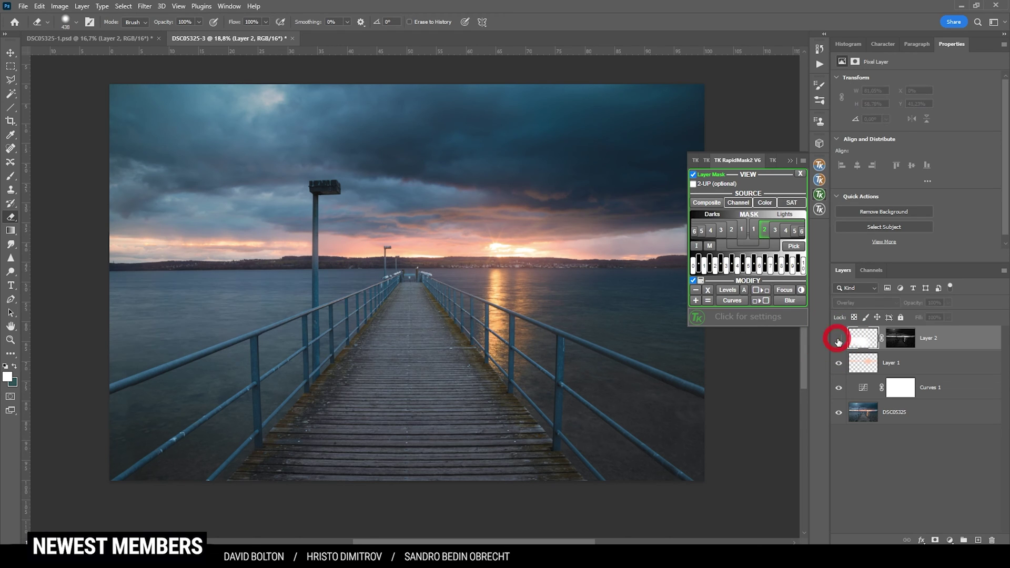
{"action": "left_click", "coordinate": [838, 339]}
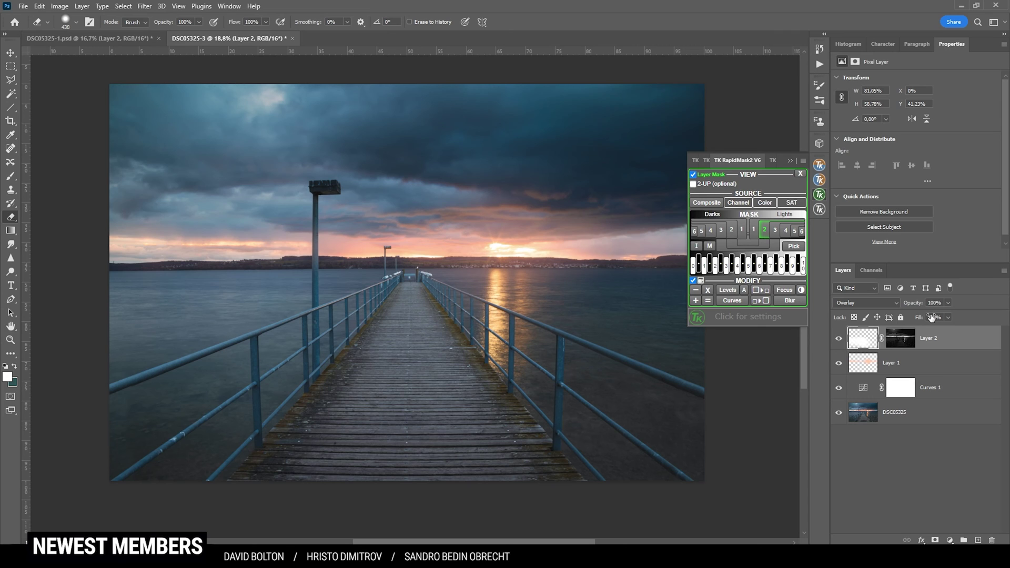
Merge visible layers into Layer 3, then copy the Lights-2 selection onto a new Layer 4.
{"action": "key", "text": "ctrl+shift+alt+e"}
{"action": "left_click", "coordinate": [693, 174]}
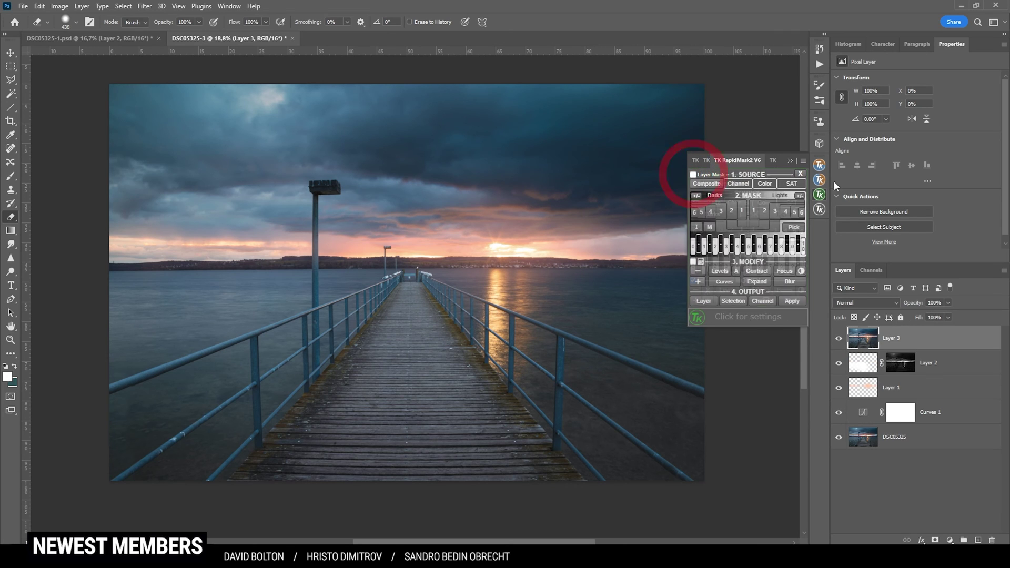
{"action": "left_click", "coordinate": [762, 213]}
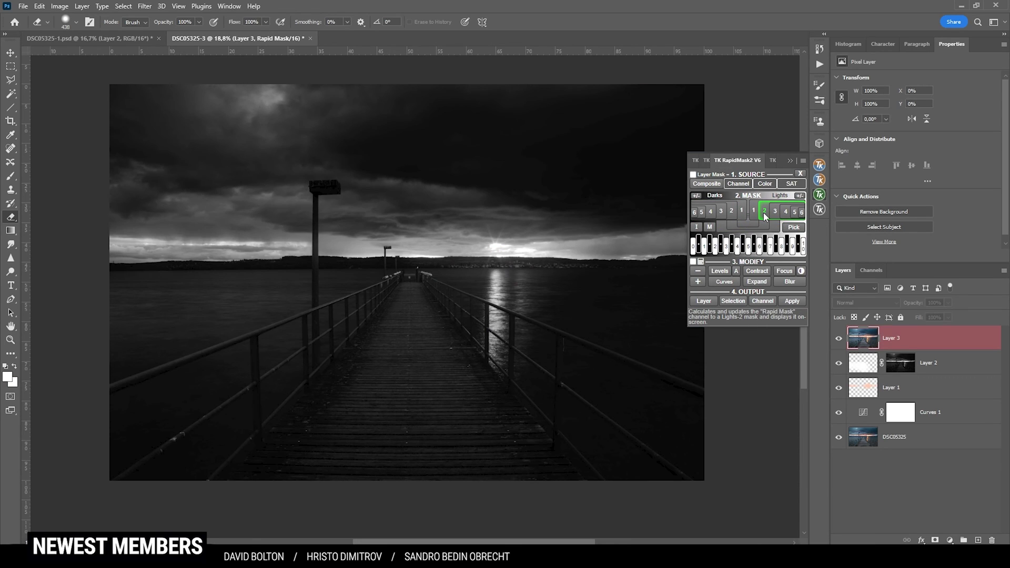
{"action": "left_click", "coordinate": [776, 213]}
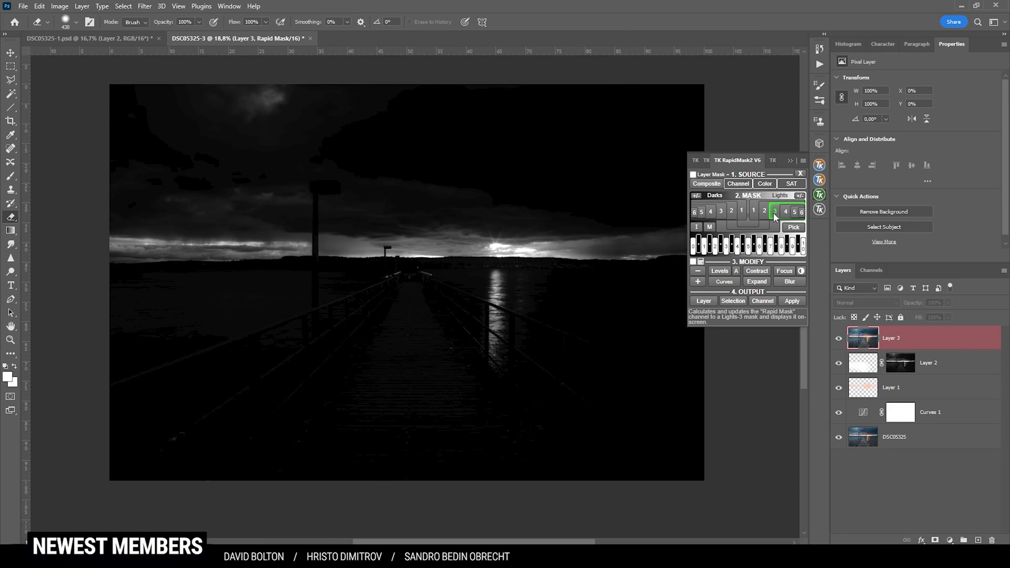
{"action": "left_click", "coordinate": [766, 211]}
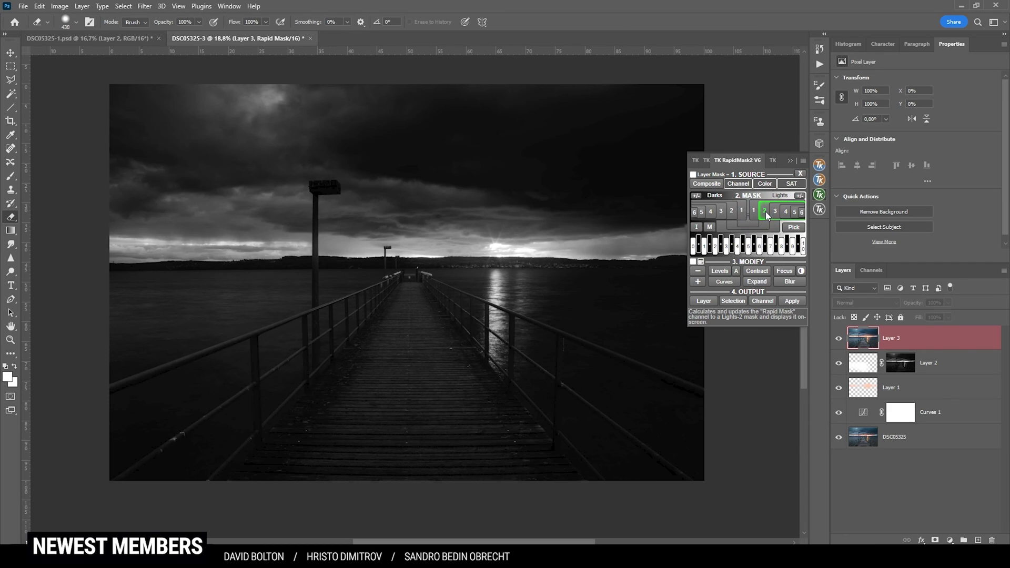
{"action": "left_click", "coordinate": [733, 302]}
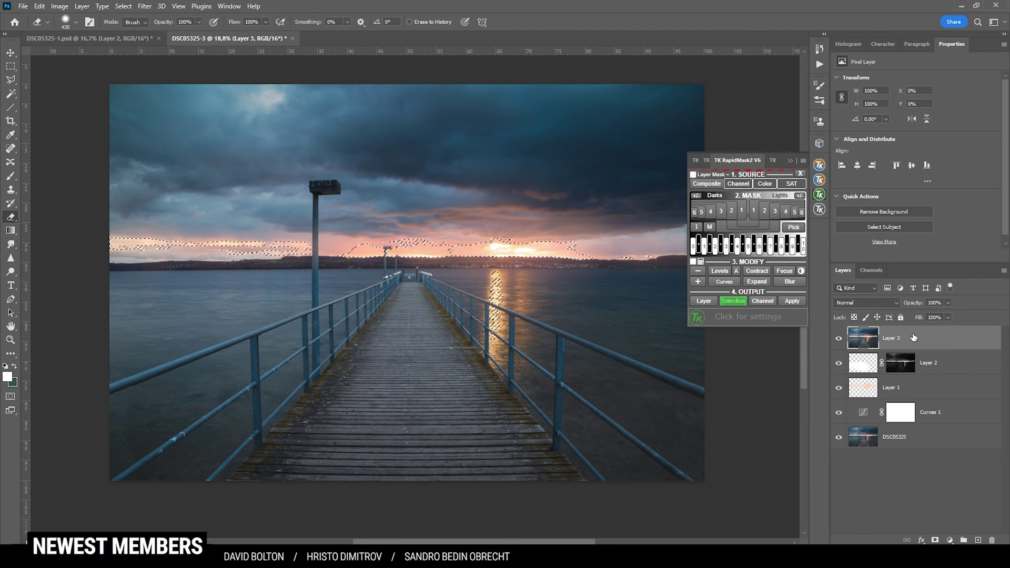
{"action": "key", "text": "ctrl+j"}
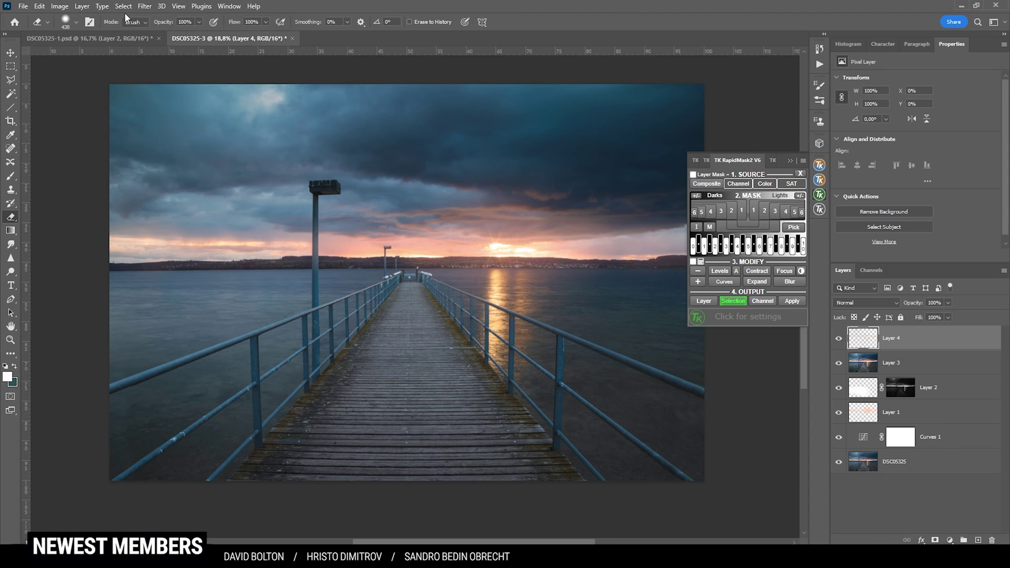
{"action": "left_click", "coordinate": [146, 6]}
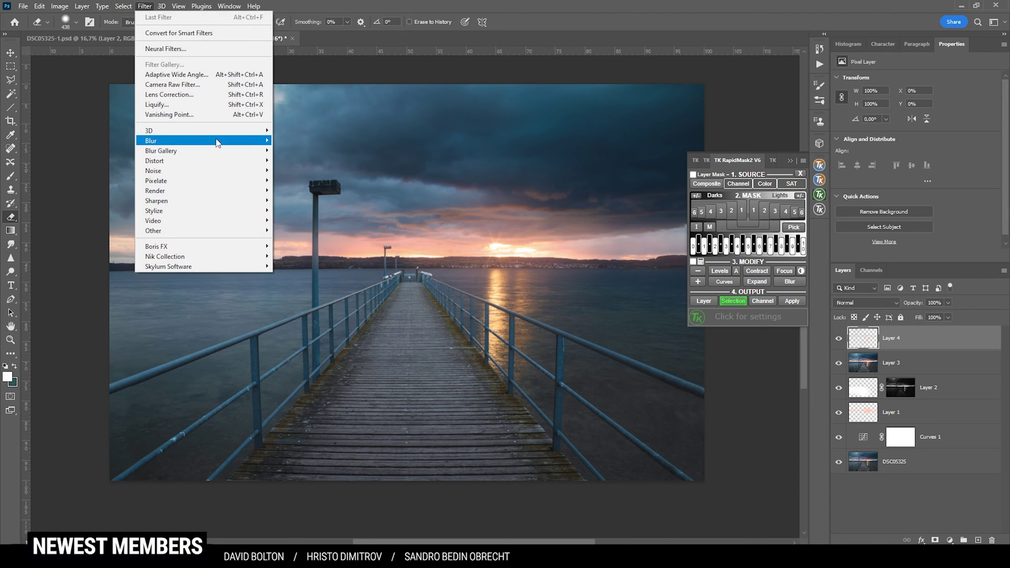
Apply a Gaussian Blur of 8.2 px to Layer 4.
{"action": "mouse_move", "coordinate": [219, 141]}
{"action": "left_click", "coordinate": [303, 180]}
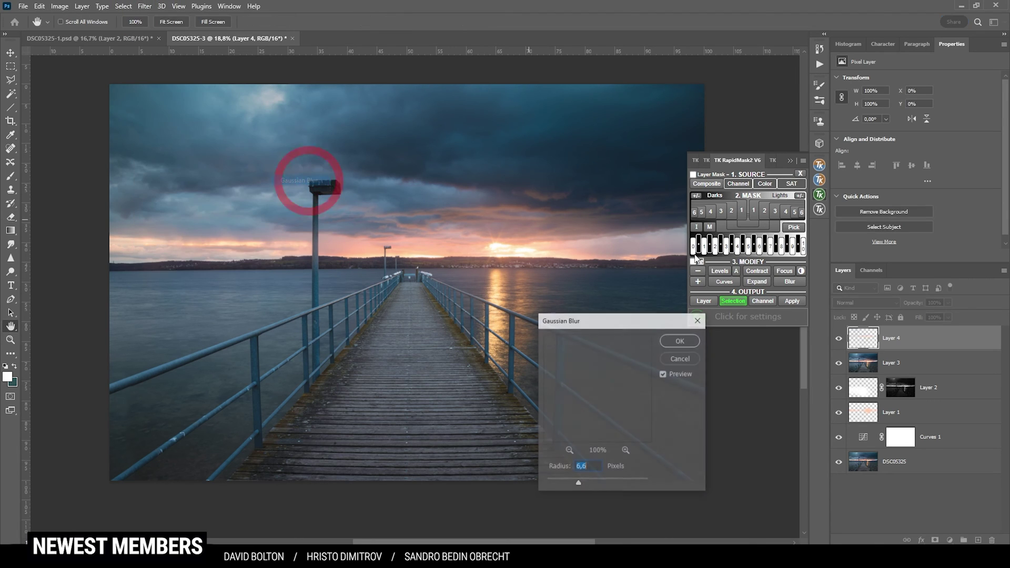
{"action": "left_click_drag", "start_coordinate": [578, 484], "coordinate": [579, 484]}
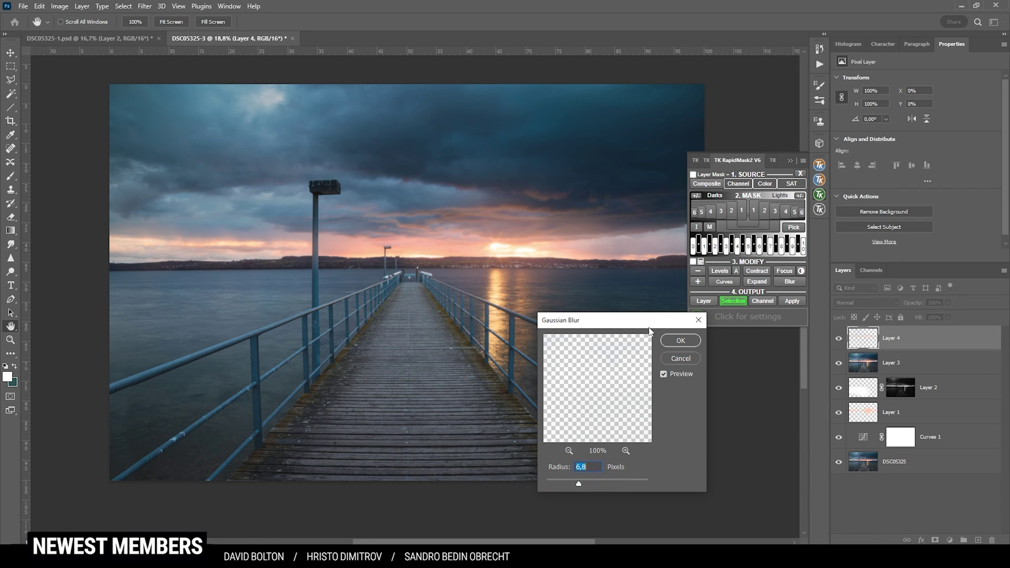
{"action": "left_click", "coordinate": [669, 345]}
{"action": "key", "text": "e"}
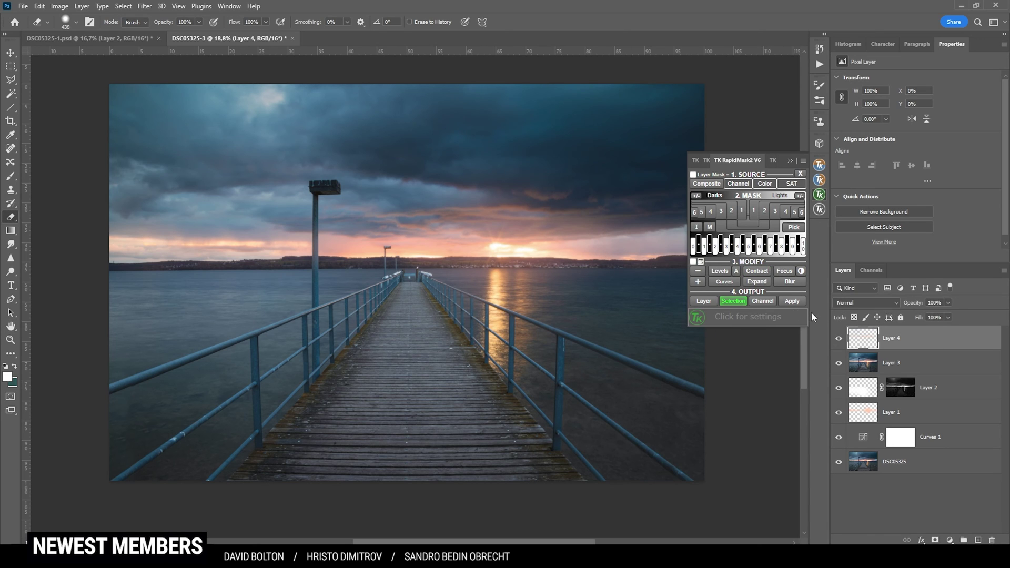
Blend Layer 4 as Lighten at 45% opacity, close the RapidMask panel, and duplicate the layer.
{"action": "left_click", "coordinate": [897, 303]}
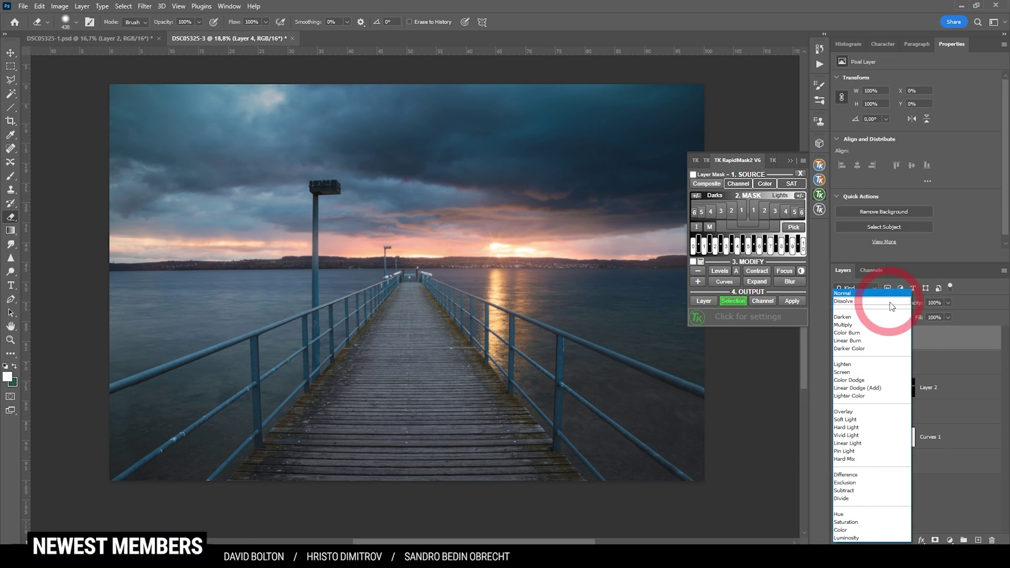
{"action": "left_click", "coordinate": [882, 366]}
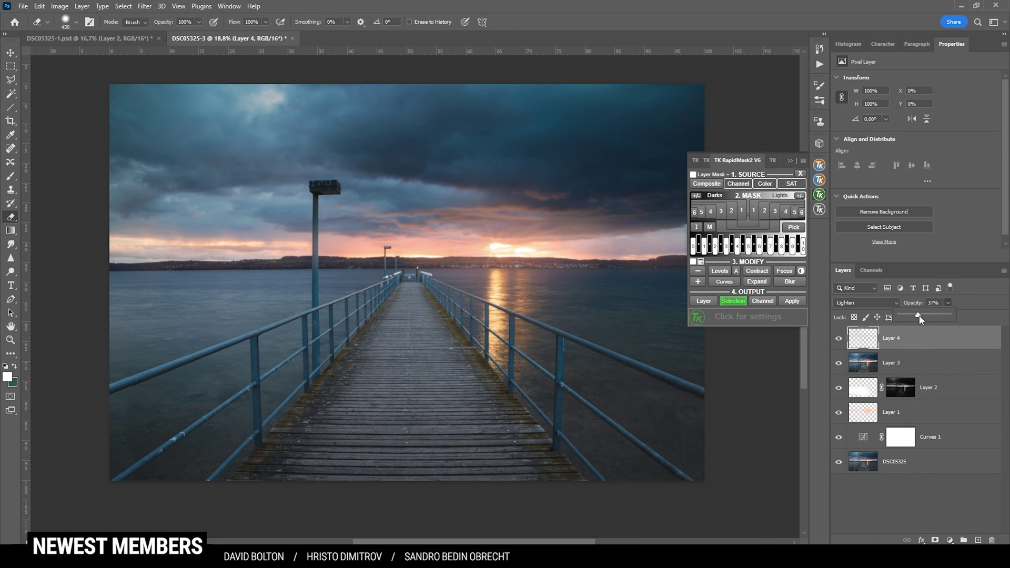
{"action": "left_click_drag", "start_coordinate": [919, 316], "coordinate": [912, 315]}
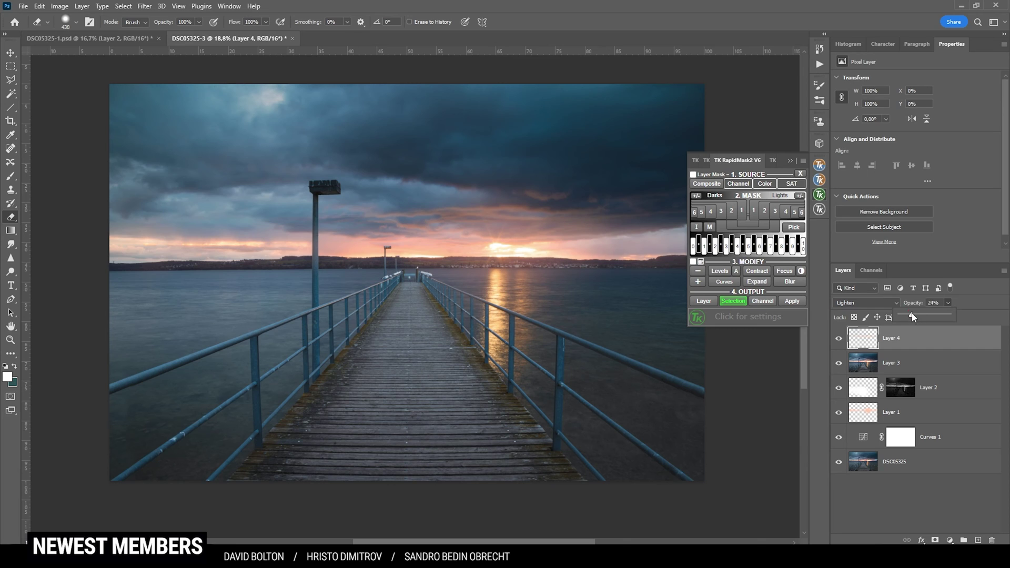
{"action": "left_click", "coordinate": [842, 339]}
{"action": "left_click", "coordinate": [792, 160]}
{"action": "left_click", "coordinate": [839, 344]}
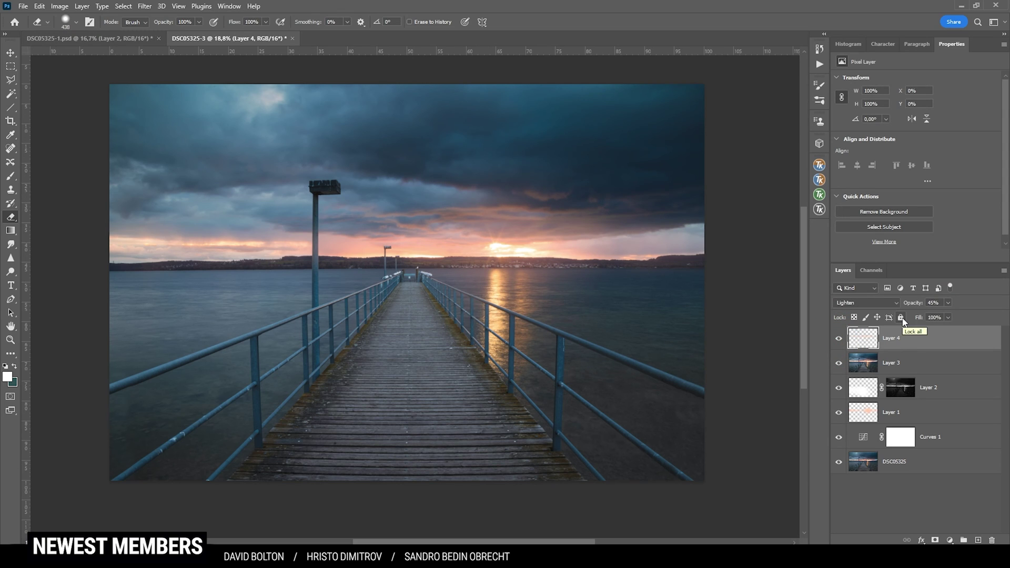
{"action": "key", "text": "ctrl+j"}
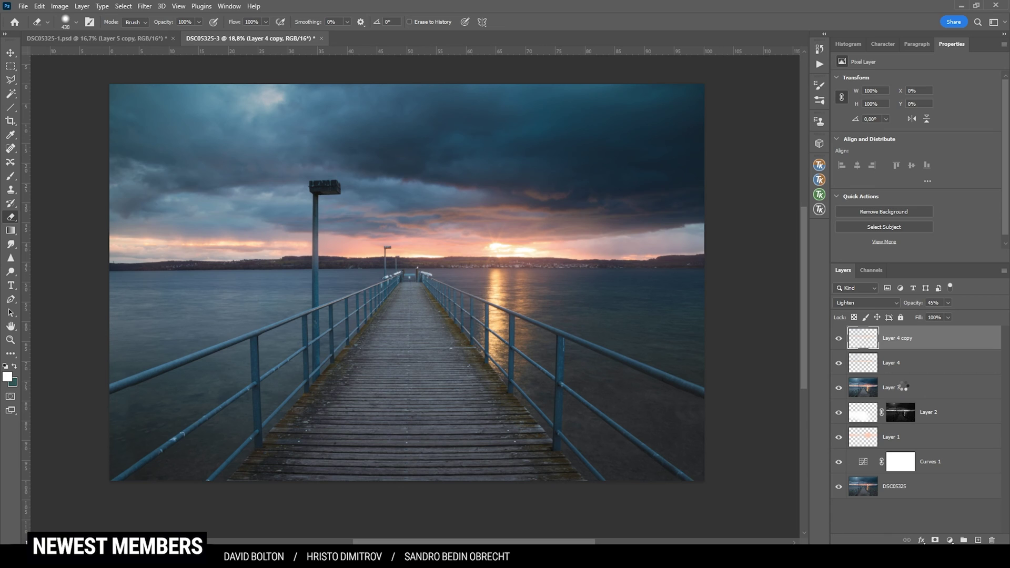
Select the stamped full-image Layer 5 and duplicate it as Layer 5 copy.
{"action": "left_click", "coordinate": [934, 328]}
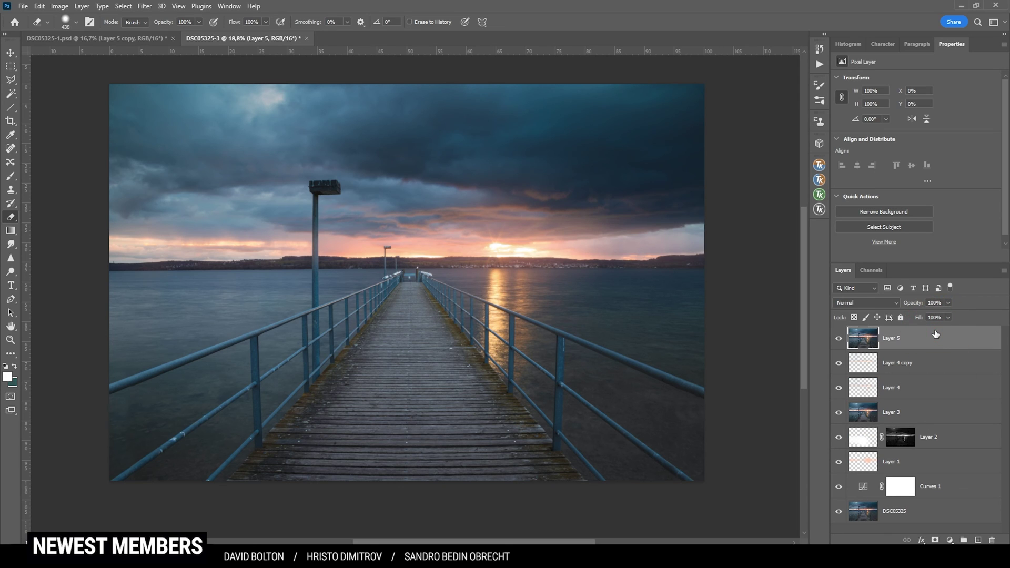
{"action": "key", "text": "ctrl+j"}
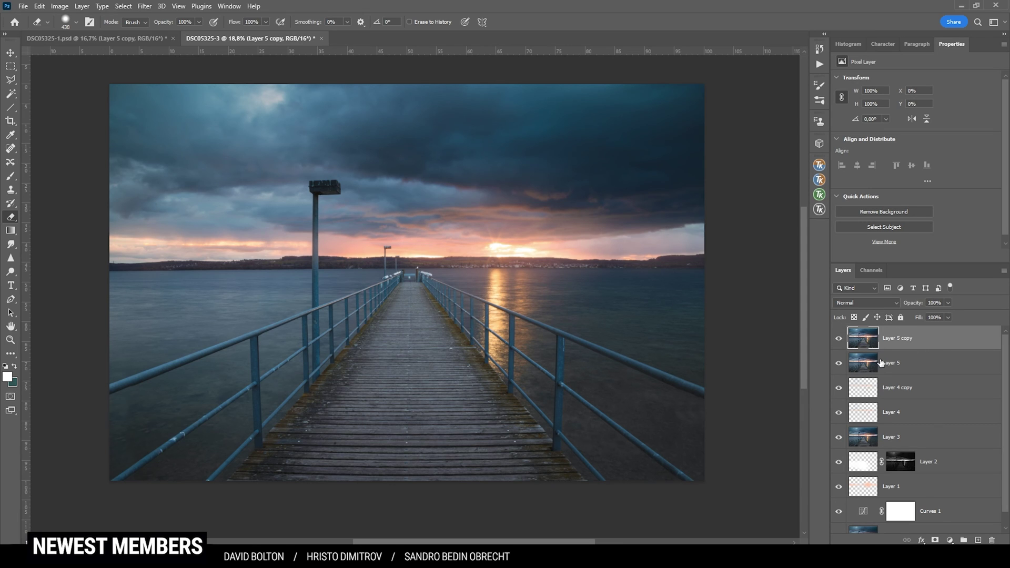
{"action": "left_click", "coordinate": [161, 6]}
Apply a Gaussian blur with a 7.6-pixel radius to Layer 5 copy.
{"action": "mouse_move", "coordinate": [144, 5]}
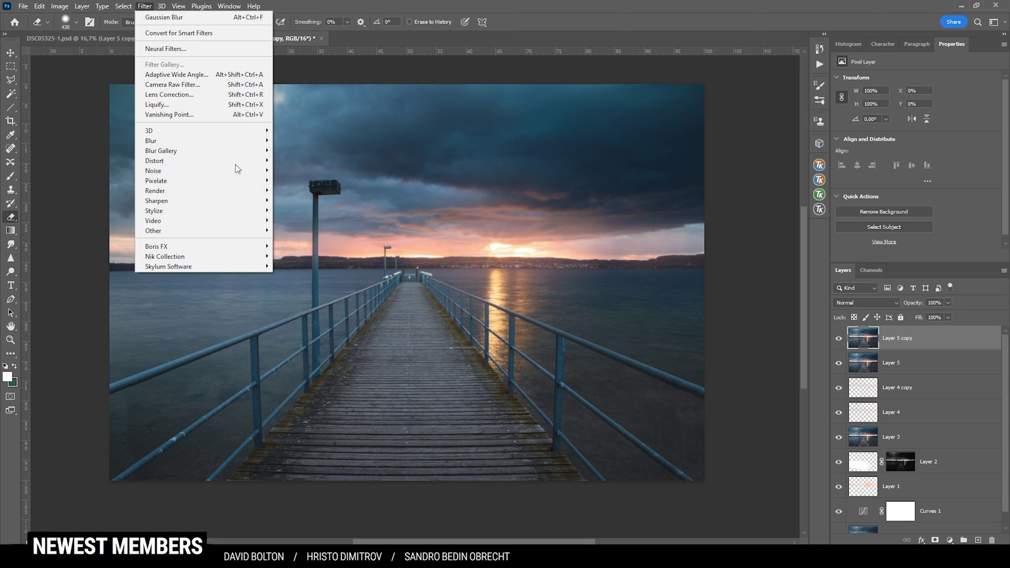
{"action": "mouse_move", "coordinate": [247, 141]}
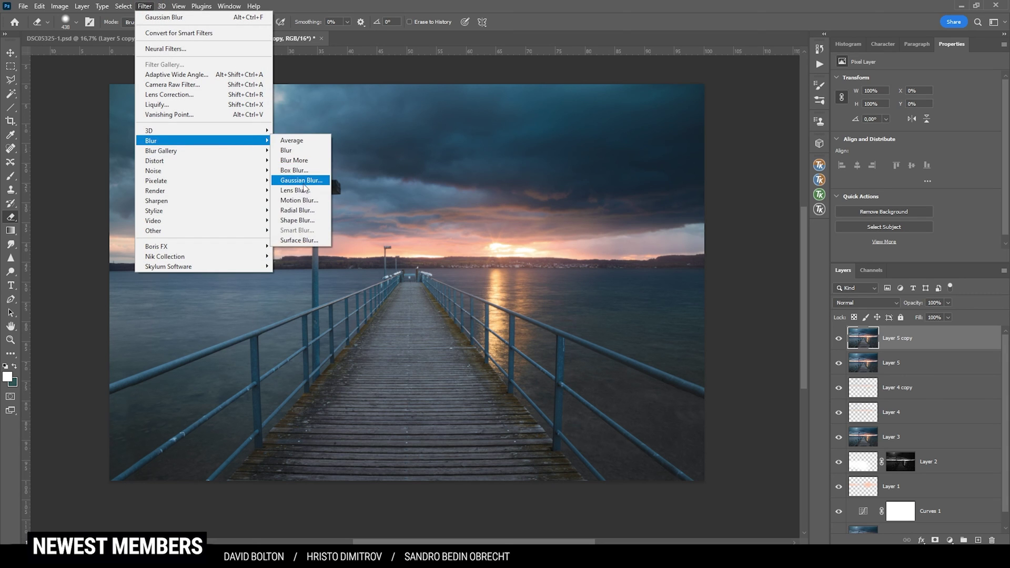
{"action": "left_click", "coordinate": [304, 182]}
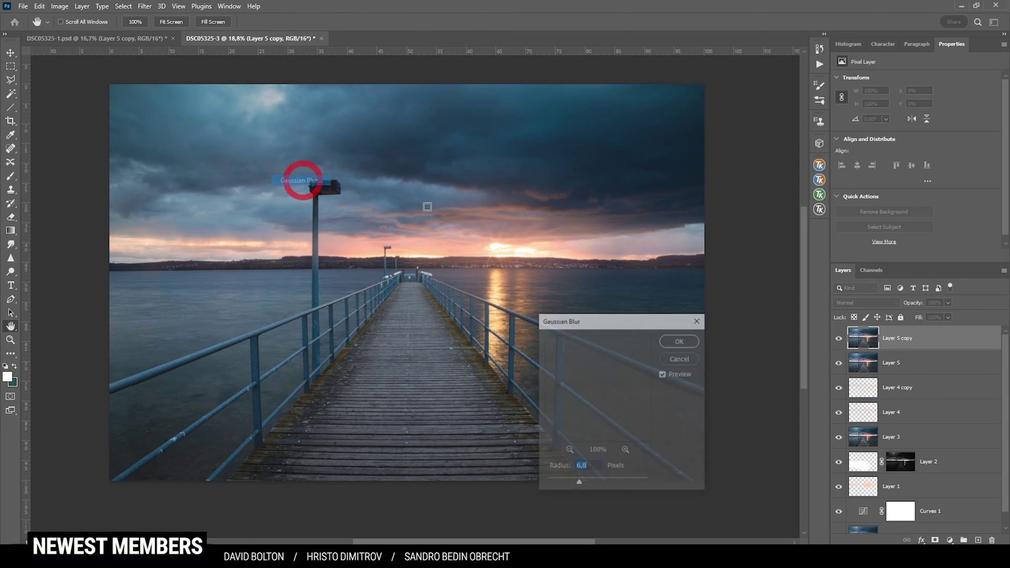
{"action": "left_click", "coordinate": [670, 343]}
Set Layer 5 copy to Lighten blend mode at 10% opacity.
{"action": "left_click", "coordinate": [899, 336]}
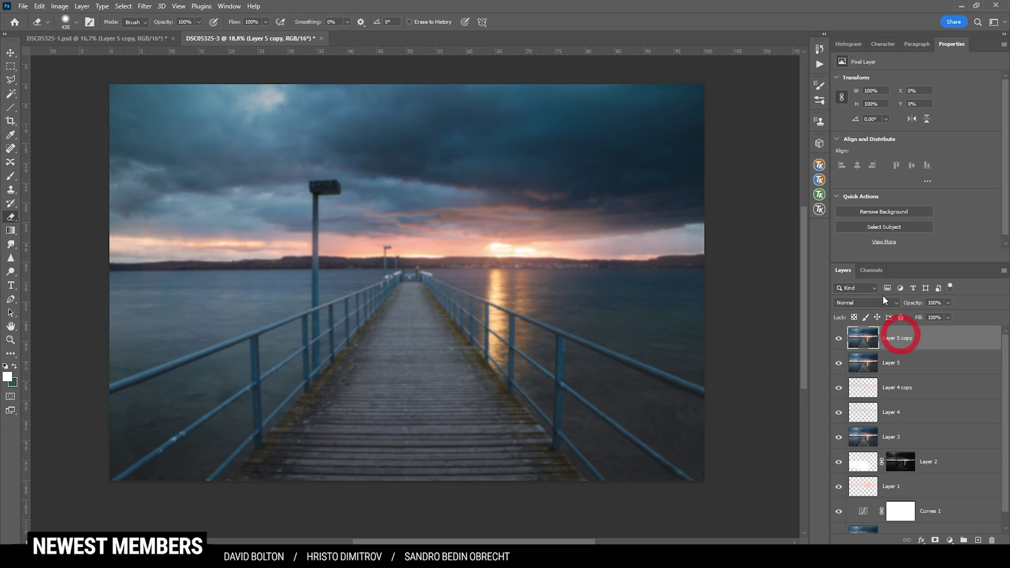
{"action": "left_click", "coordinate": [884, 299]}
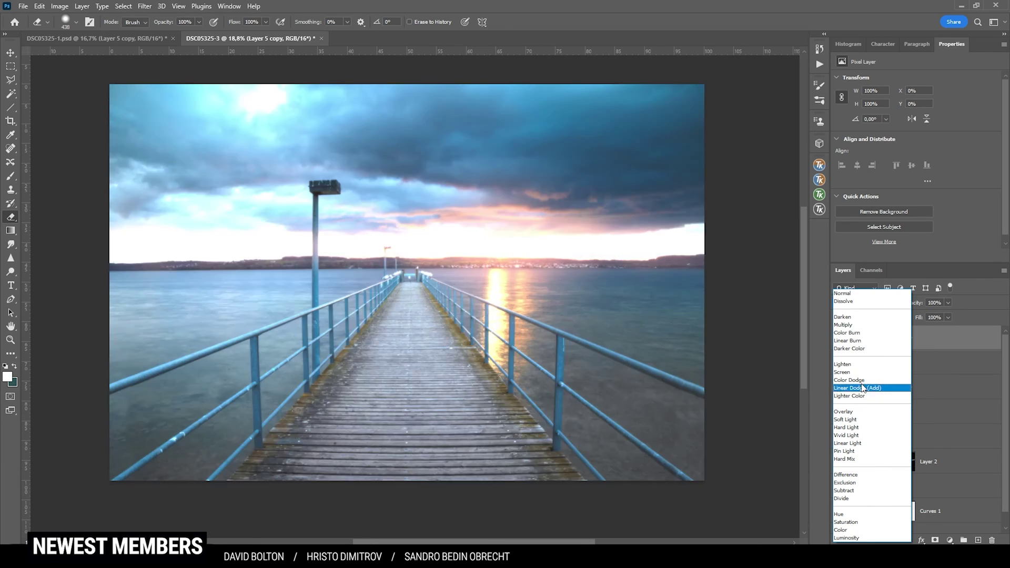
{"action": "left_click", "coordinate": [862, 364]}
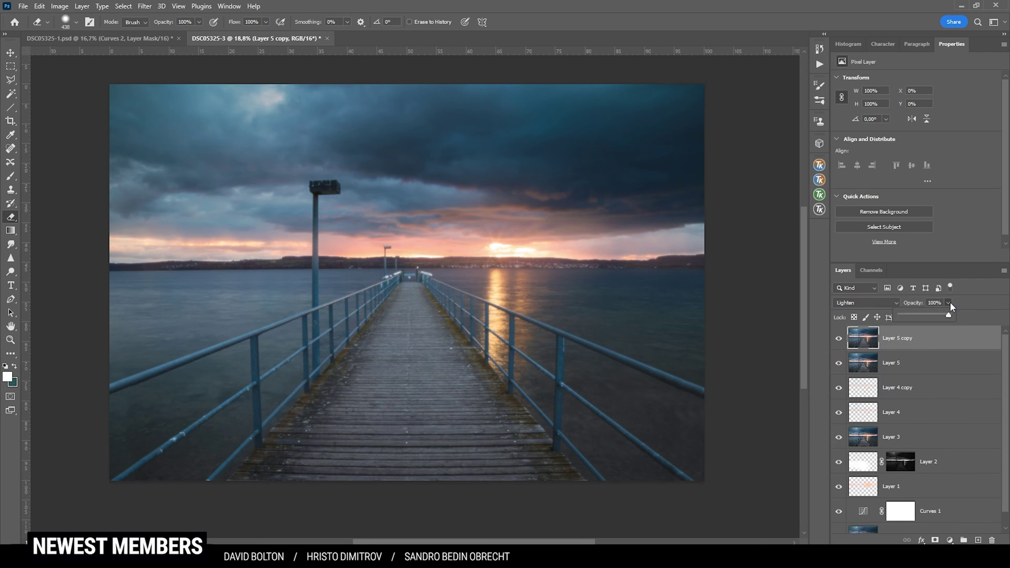
{"action": "left_click", "coordinate": [908, 314]}
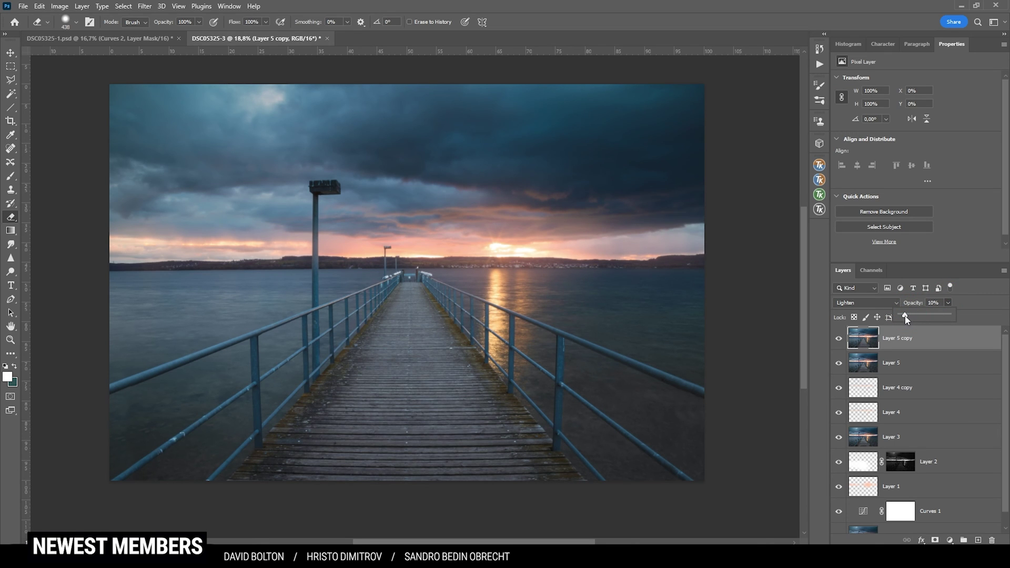
{"action": "left_click", "coordinate": [887, 345]}
{"action": "left_click", "coordinate": [949, 540]}
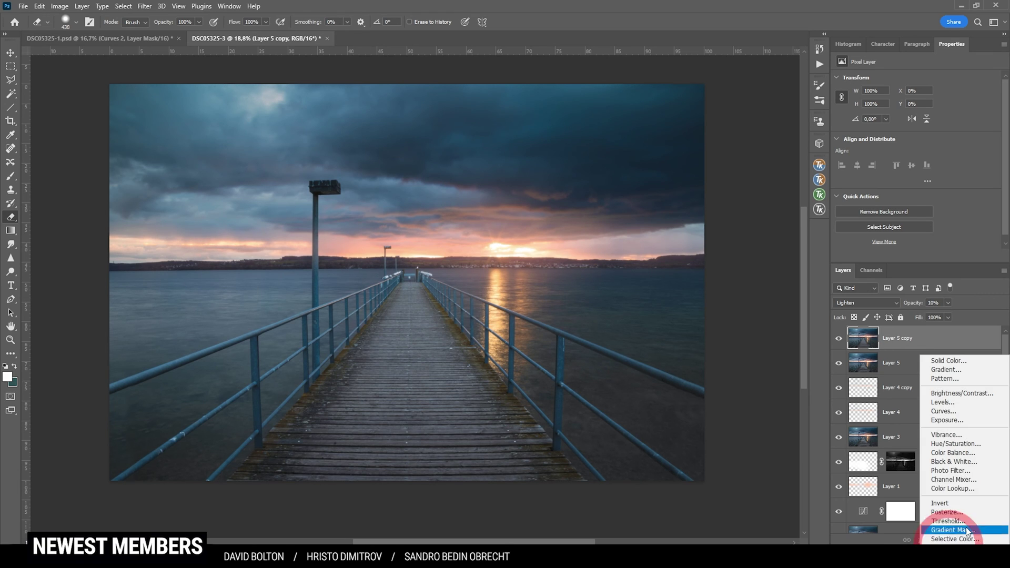
Add a Curves 2 adjustment layer clipped to Layer 5 copy.
{"action": "left_click", "coordinate": [980, 412]}
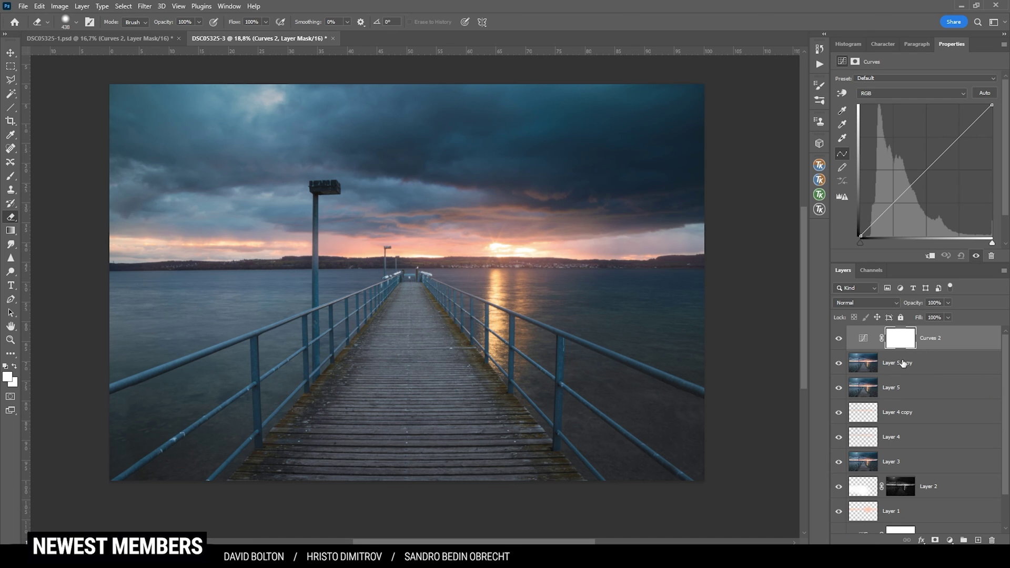
{"action": "left_click_drag", "start_coordinate": [896, 347], "coordinate": [893, 349]}
{"action": "left_click", "coordinate": [893, 349], "text": "alt"}
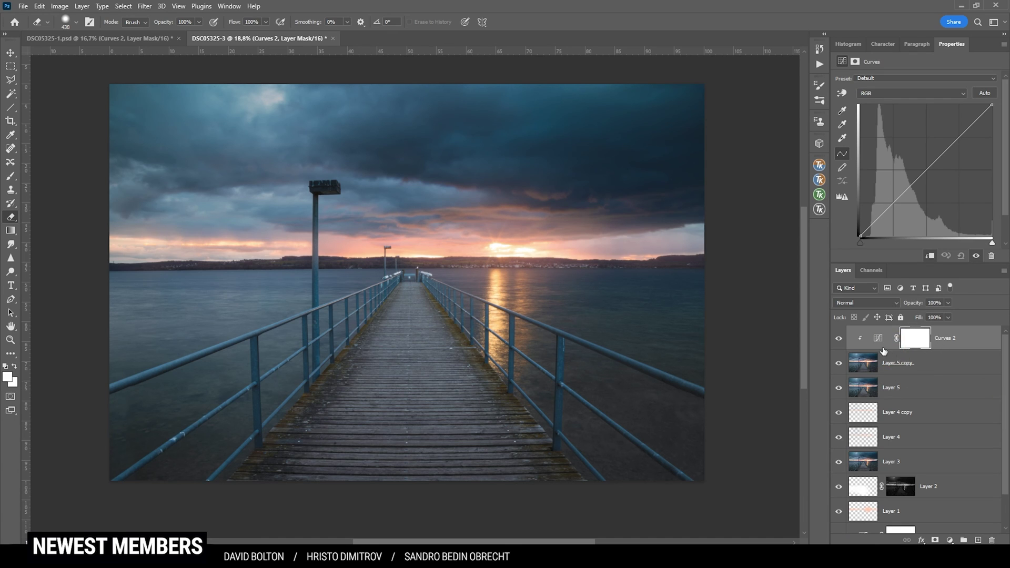
{"action": "left_click", "coordinate": [879, 336]}
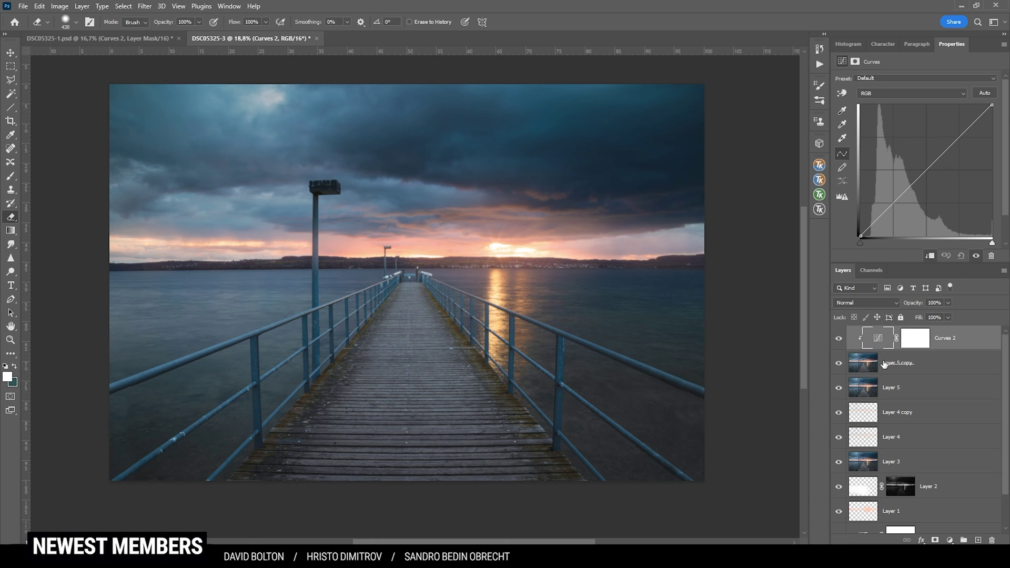
{"action": "left_click", "coordinate": [884, 364]}
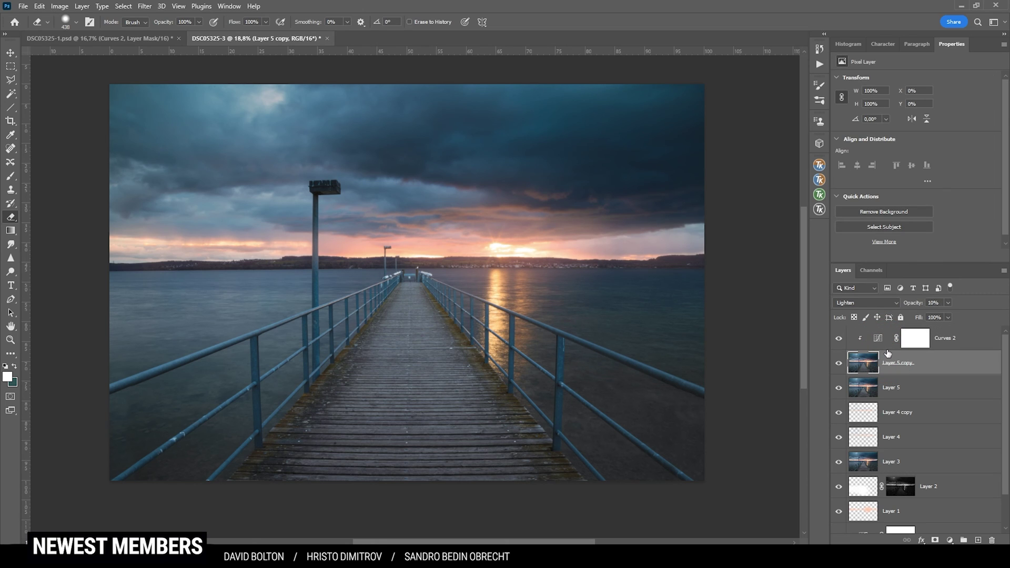
{"action": "left_click", "coordinate": [888, 335]}
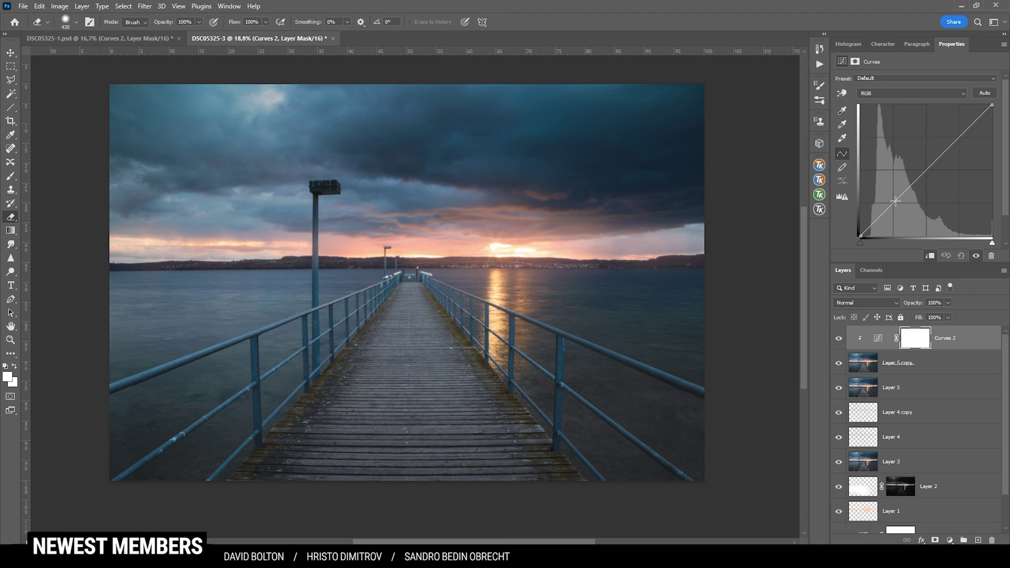
Shape an S-curve with darker midtones and brighter highlights, and compare it on and off.
{"action": "left_click_drag", "start_coordinate": [892, 203], "coordinate": [893, 213]}
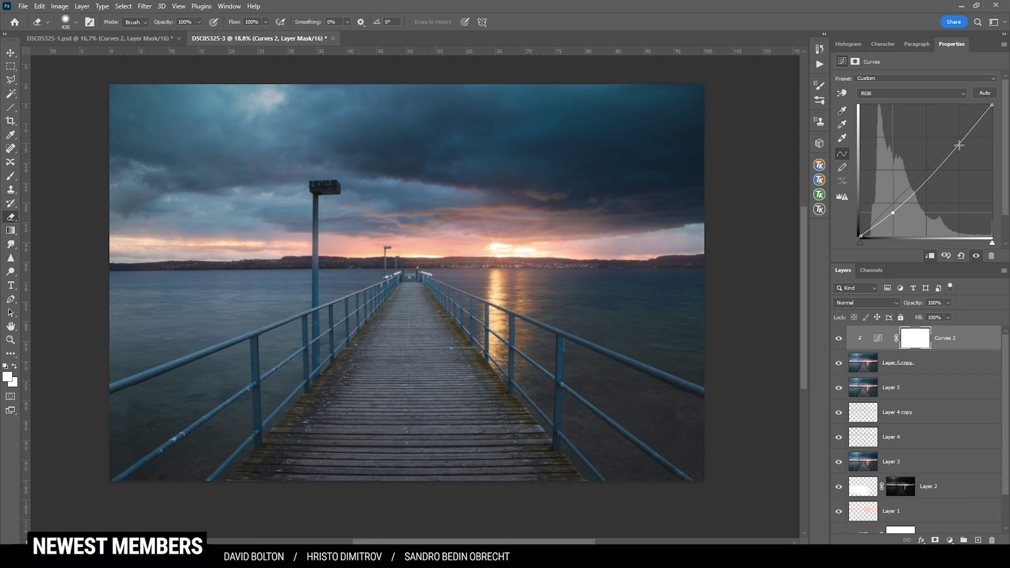
{"action": "left_click_drag", "start_coordinate": [959, 146], "coordinate": [961, 122]}
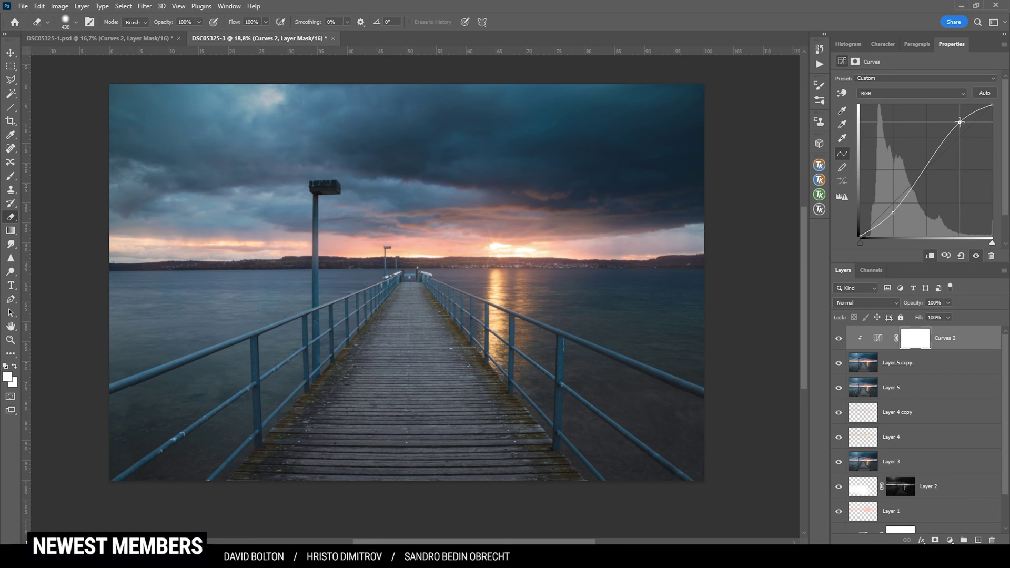
{"action": "left_click", "coordinate": [838, 339]}
{"action": "left_click", "coordinate": [838, 338]}
{"action": "left_click", "coordinate": [840, 340]}
{"action": "left_click", "coordinate": [839, 340]}
{"action": "left_click", "coordinate": [841, 341]}
Add a Vibrance 1 adjustment layer with Vibrance +26 and Saturation 0.
{"action": "left_click", "coordinate": [950, 540]}
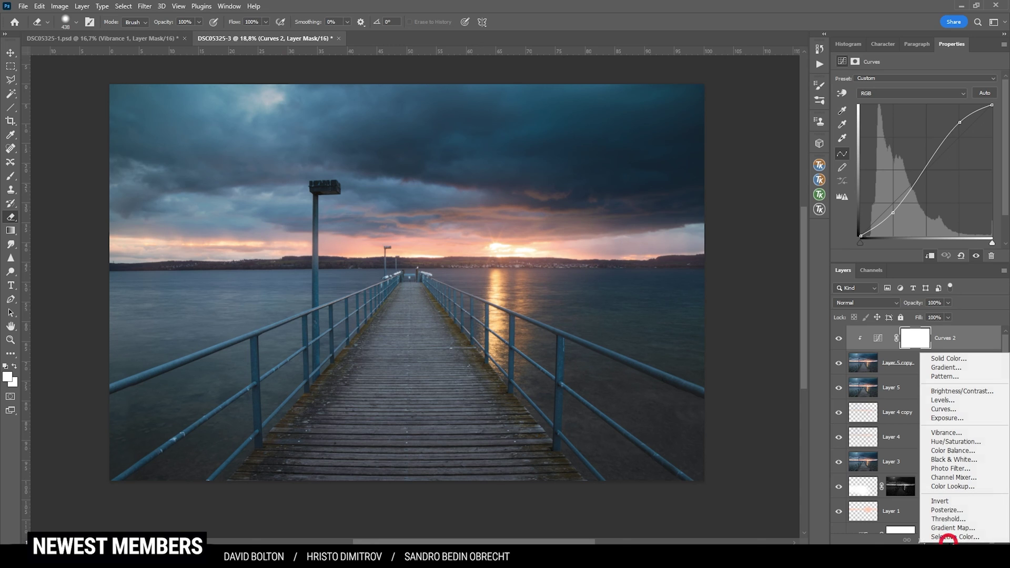
{"action": "left_click", "coordinate": [974, 433]}
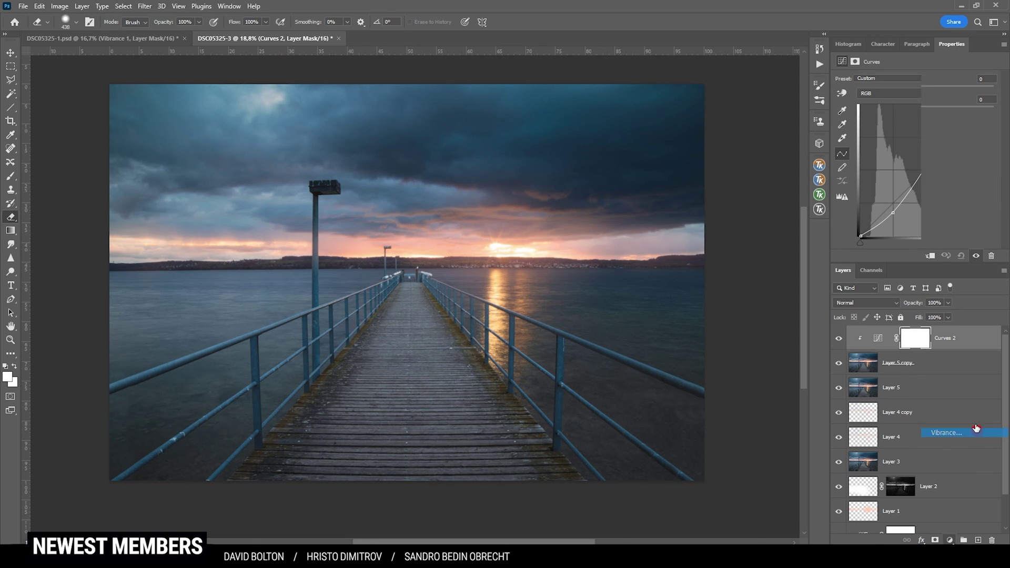
{"action": "left_click_drag", "start_coordinate": [917, 92], "coordinate": [930, 93]}
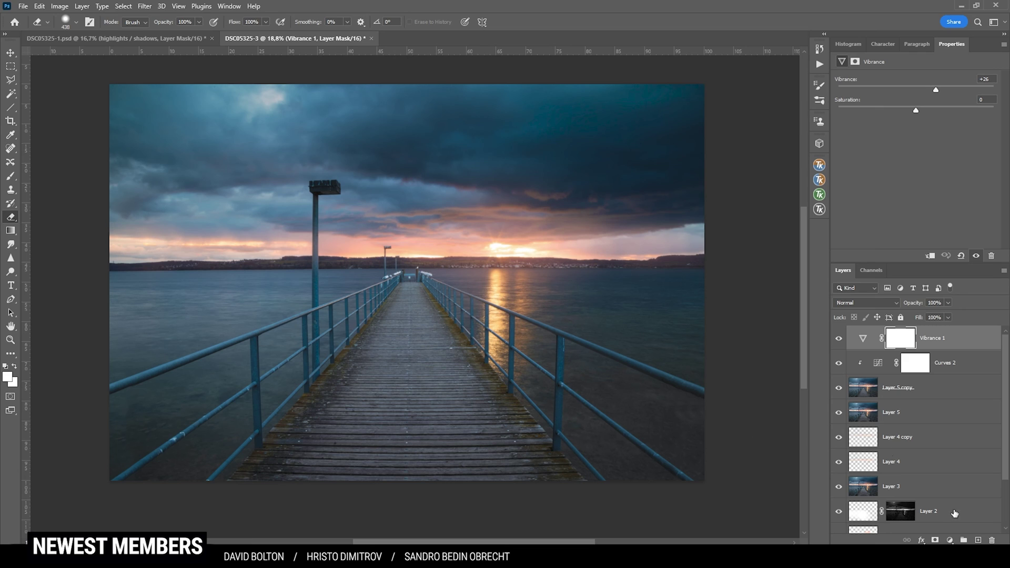
Add a Color Balance layer with highlights at Cyan/Red +18 and Yellow/Blue -8.
{"action": "left_click", "coordinate": [950, 540]}
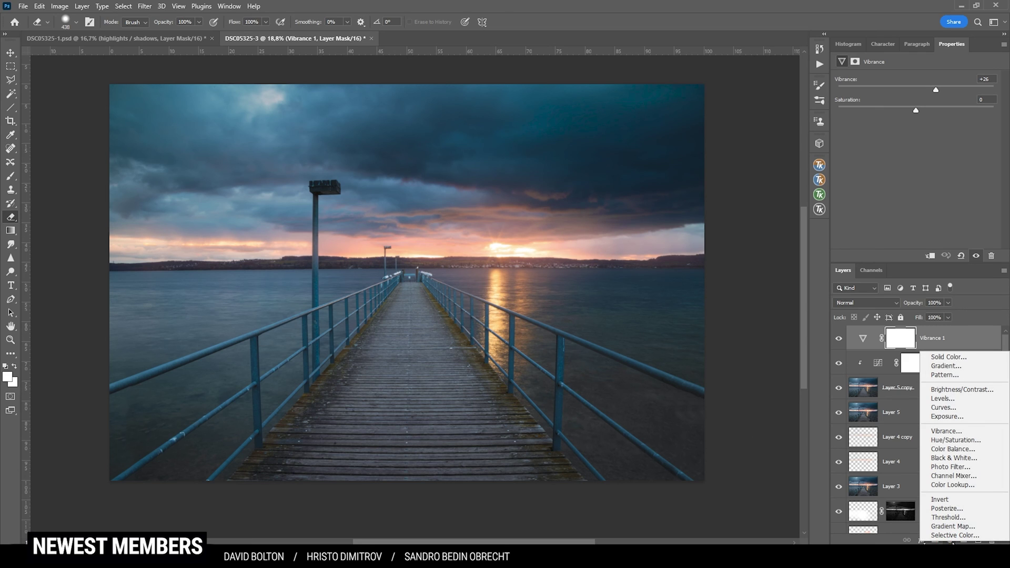
{"action": "left_click", "coordinate": [973, 450]}
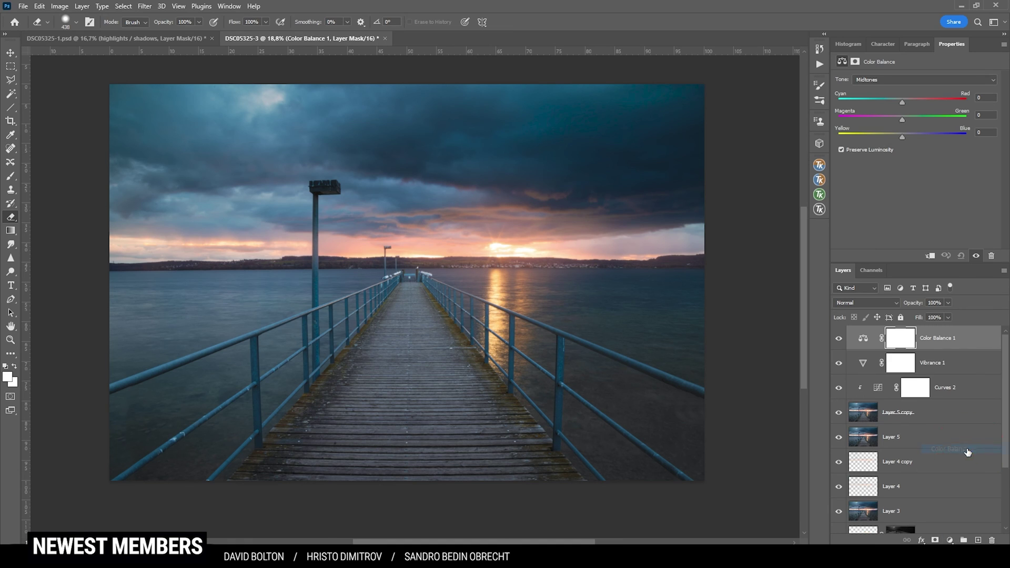
{"action": "left_click", "coordinate": [880, 82]}
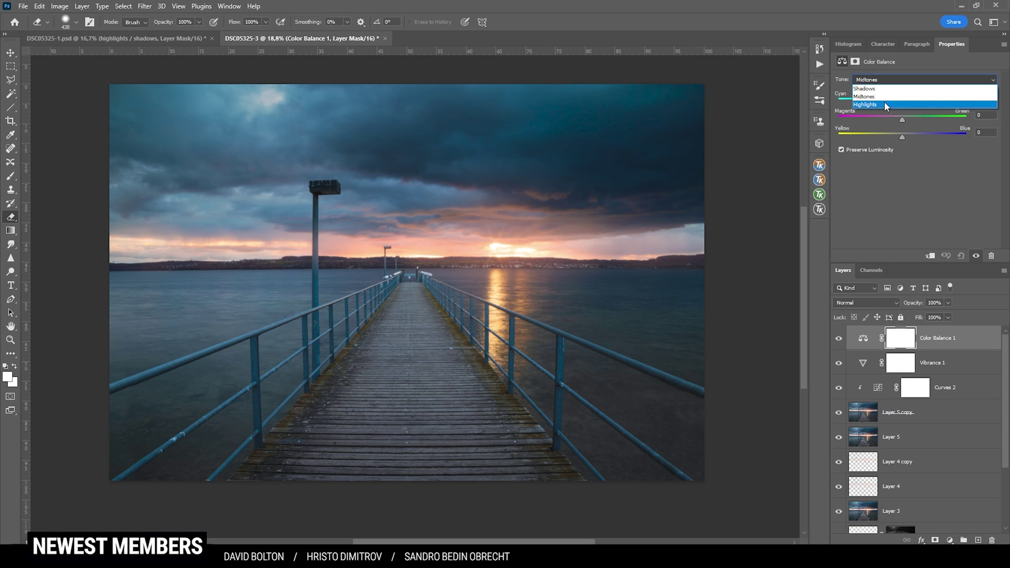
{"action": "left_click", "coordinate": [885, 104]}
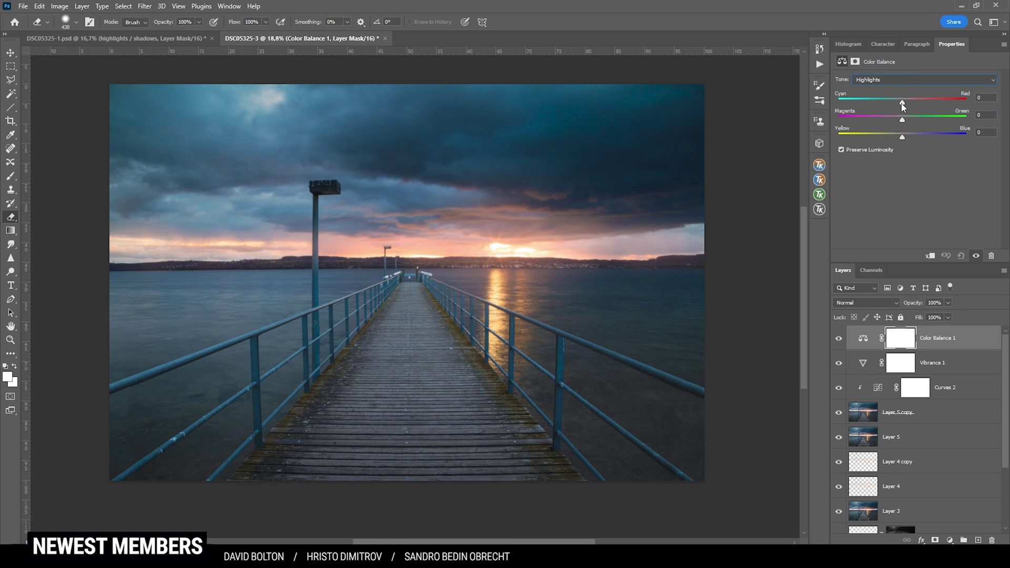
{"action": "left_click_drag", "start_coordinate": [902, 105], "coordinate": [913, 105]}
{"action": "left_click_drag", "start_coordinate": [902, 138], "coordinate": [898, 137]}
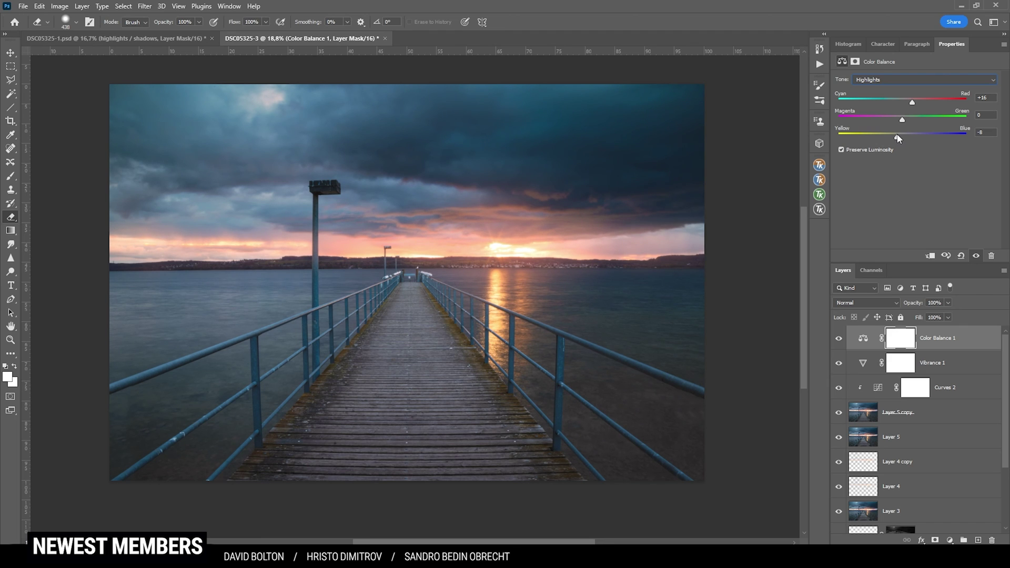
{"action": "left_click", "coordinate": [897, 136]}
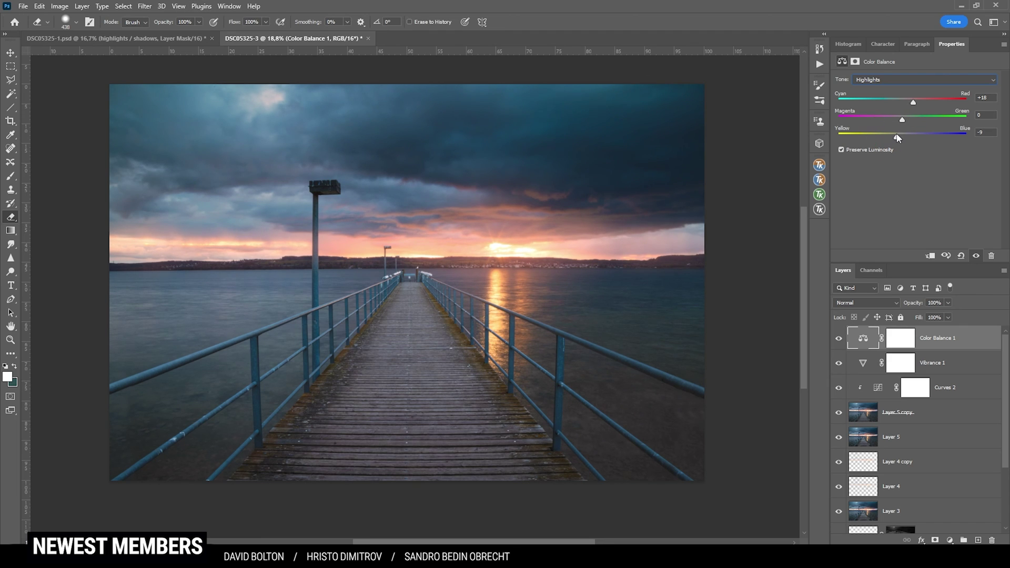
{"action": "left_click_drag", "start_coordinate": [896, 135], "coordinate": [896, 129]}
Set the shadows' Yellow/Blue to +4 and compare the Color Balance 1 layer on and off.
{"action": "left_click", "coordinate": [873, 82]}
{"action": "left_click", "coordinate": [876, 90]}
{"action": "left_click_drag", "start_coordinate": [904, 137], "coordinate": [904, 137]}
{"action": "left_click", "coordinate": [839, 339]}
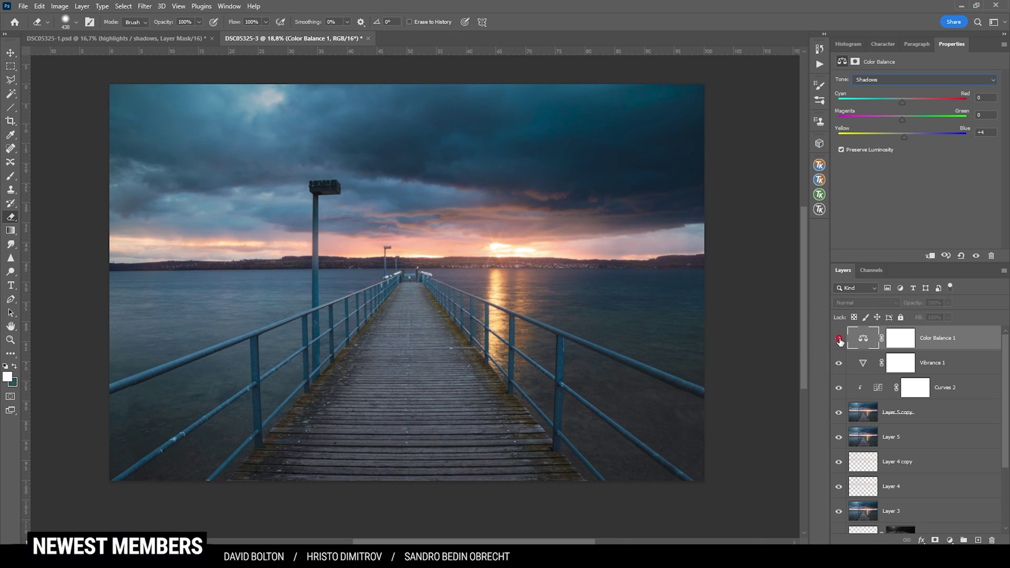
{"action": "left_click", "coordinate": [839, 339]}
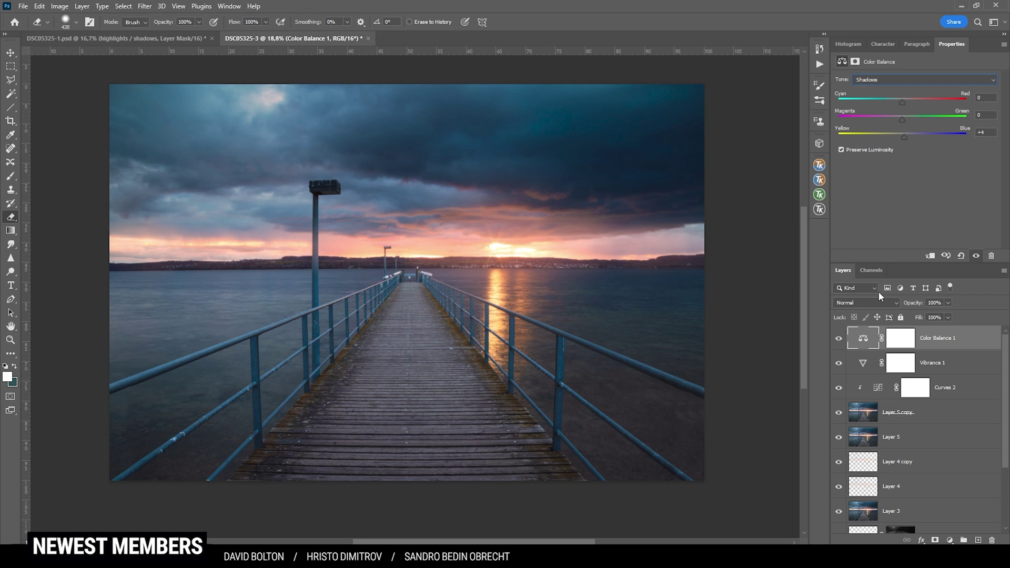
{"action": "left_click", "coordinate": [890, 335]}
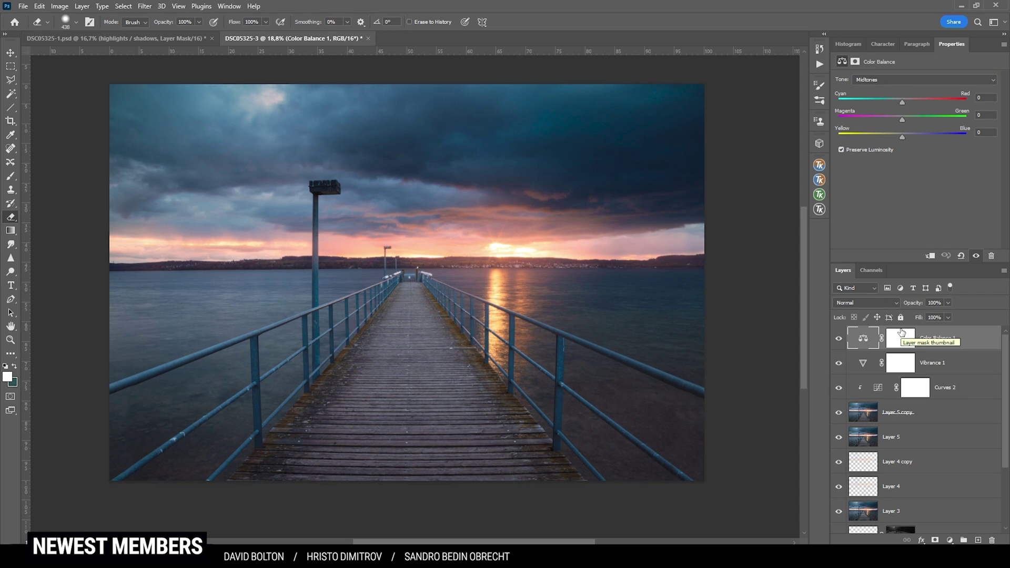
{"action": "left_click", "coordinate": [949, 540]}
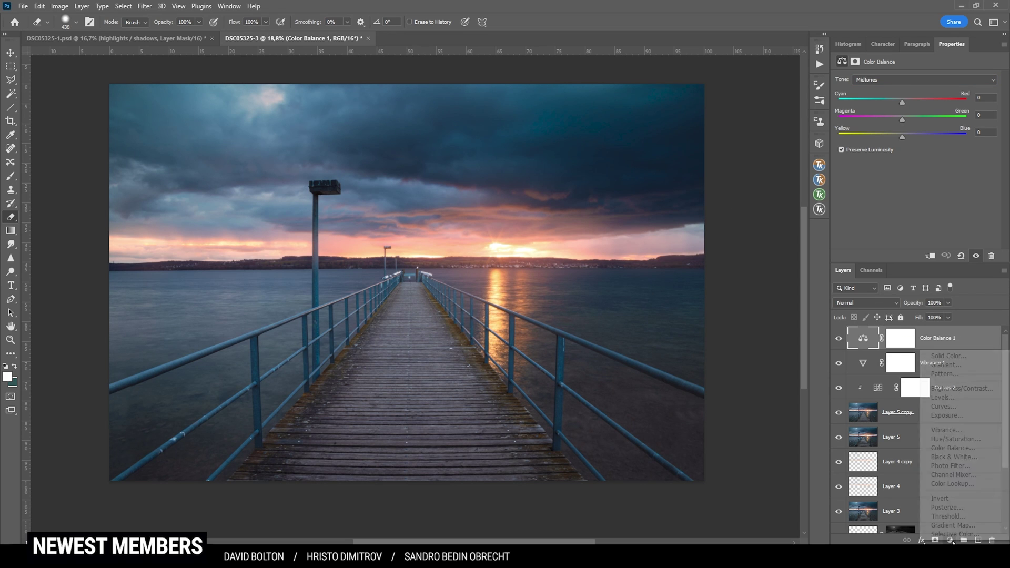
Add a Warming Filter (85) photo filter at 22% density, then stamp visible layers into Layer 6.
{"action": "left_click", "coordinate": [969, 465]}
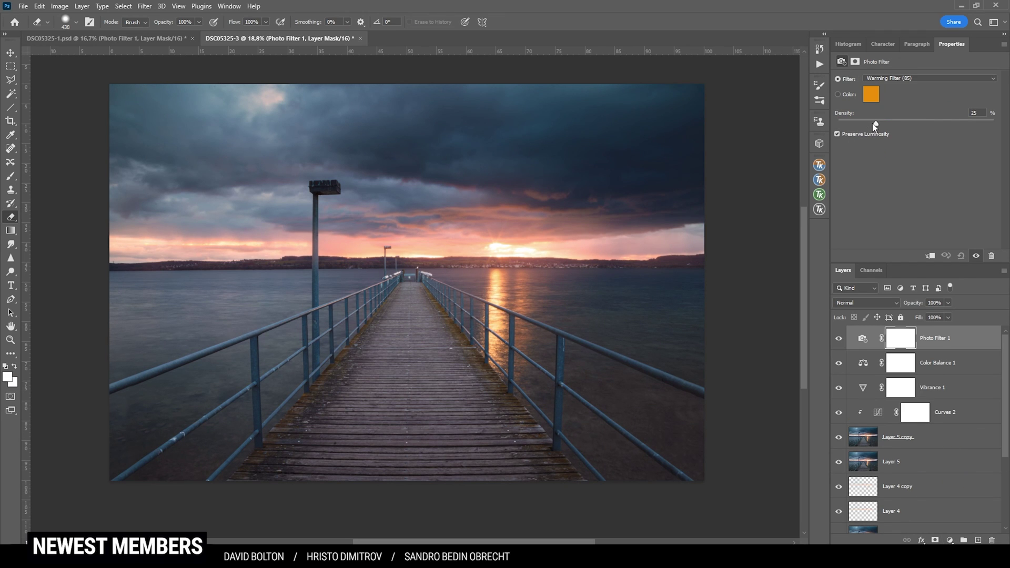
{"action": "left_click_drag", "start_coordinate": [876, 126], "coordinate": [872, 126]}
{"action": "left_click", "coordinate": [839, 338]}
{"action": "left_click", "coordinate": [839, 338]}
{"action": "key", "text": "ctrl+shift+alt+e"}
{"action": "key", "text": "b"}
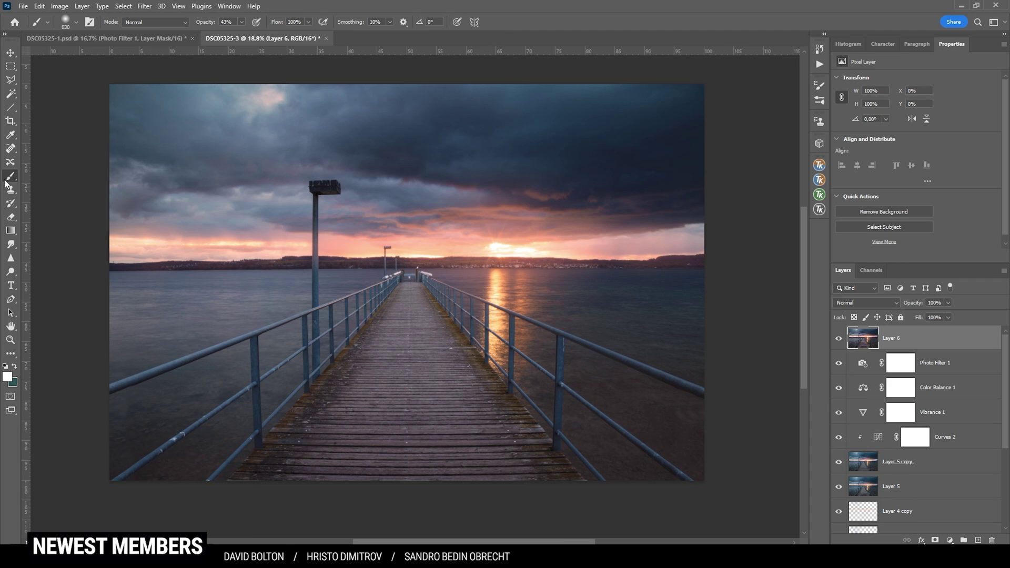
Zoom in on the gate at the pier's far end, ready for Clone Stamp and Spot Healing.
{"action": "key", "text": "s"}
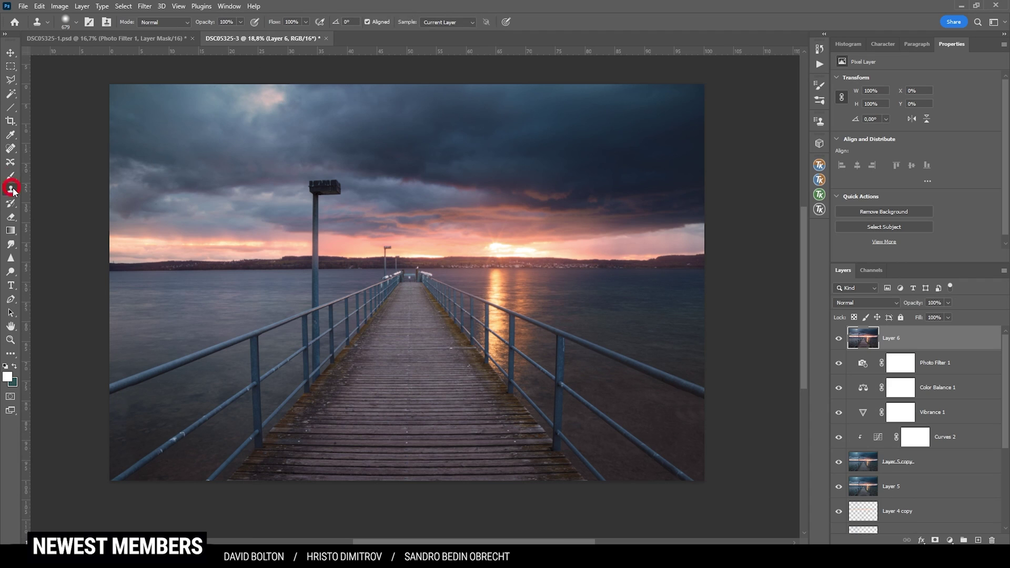
{"action": "left_click", "coordinate": [320, 85], "text": "alt"}
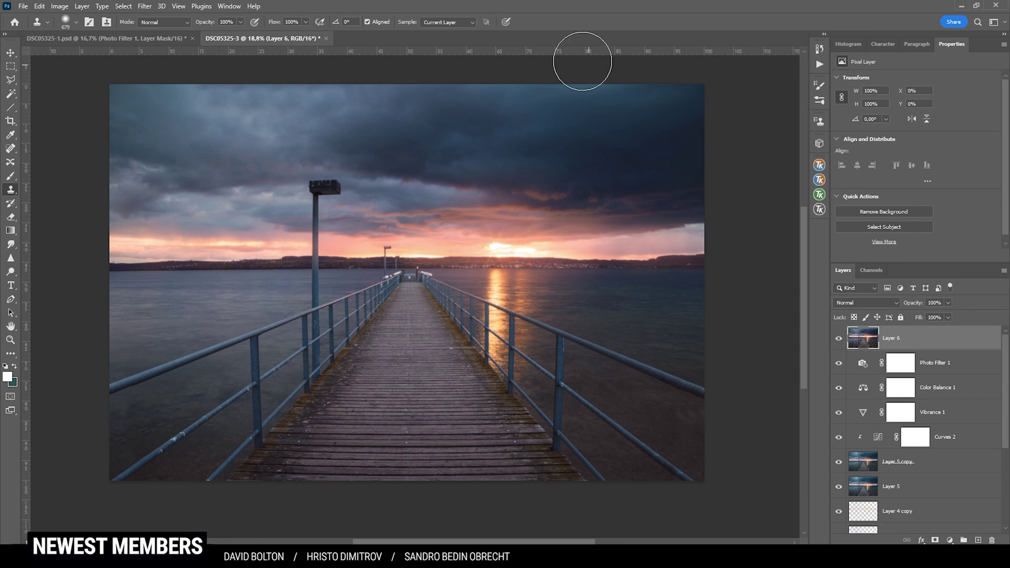
{"action": "scroll", "coordinate": [379, 254], "scroll_direction": "up", "scroll_amount": 10}
{"action": "scroll", "coordinate": [379, 254], "scroll_direction": "up", "scroll_amount": 5}
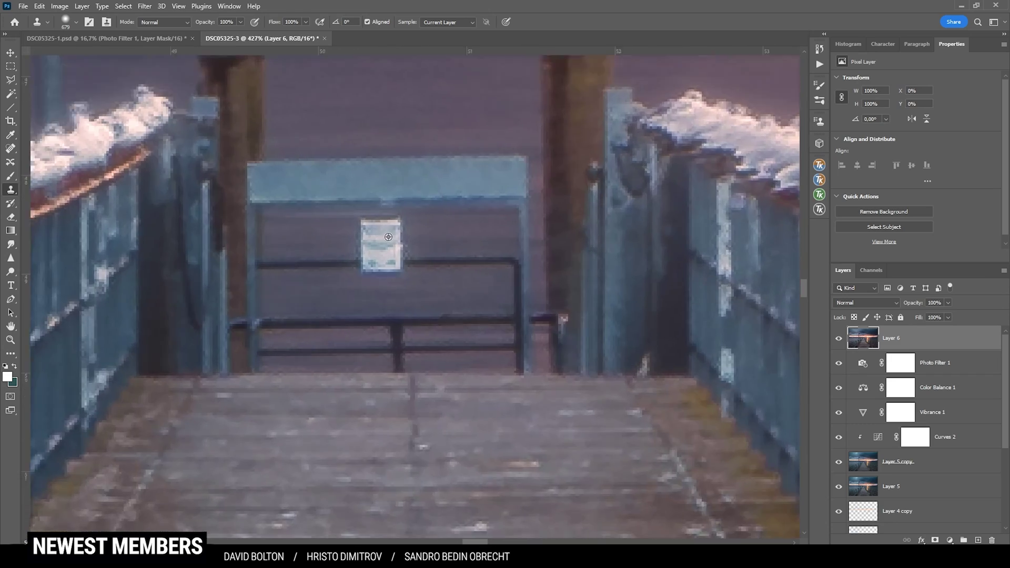
{"action": "scroll", "coordinate": [368, 258], "scroll_direction": "down", "scroll_amount": 4}
{"action": "scroll", "coordinate": [349, 268], "scroll_direction": "up", "scroll_amount": 2}
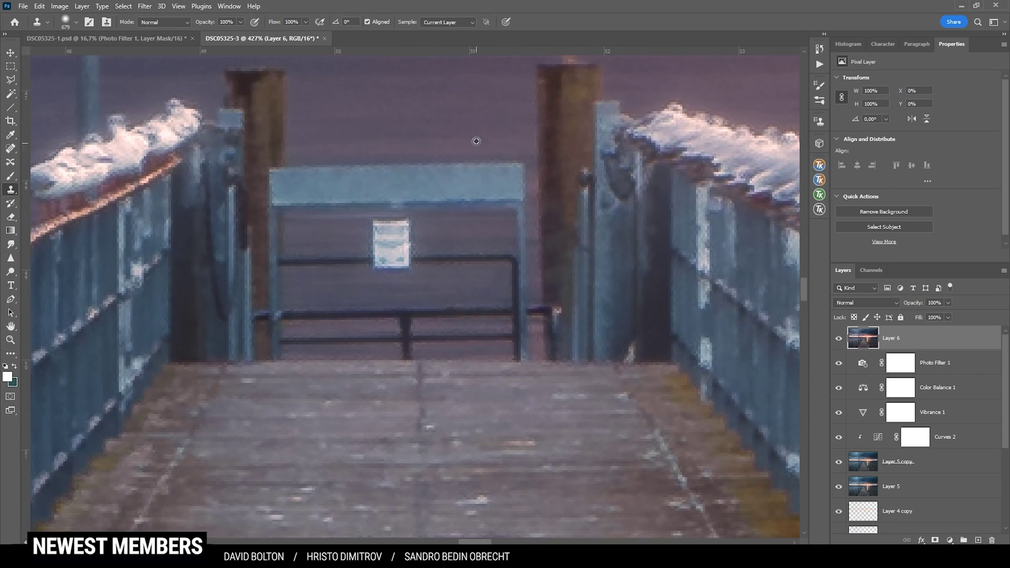
{"action": "key", "text": "j"}
{"action": "scroll", "coordinate": [318, 229], "scroll_direction": "up", "scroll_amount": 3}
Spot-heal away the sign and bench rails on the pier-end gate.
{"action": "scroll", "coordinate": [305, 262], "scroll_direction": "down", "scroll_amount": 3}
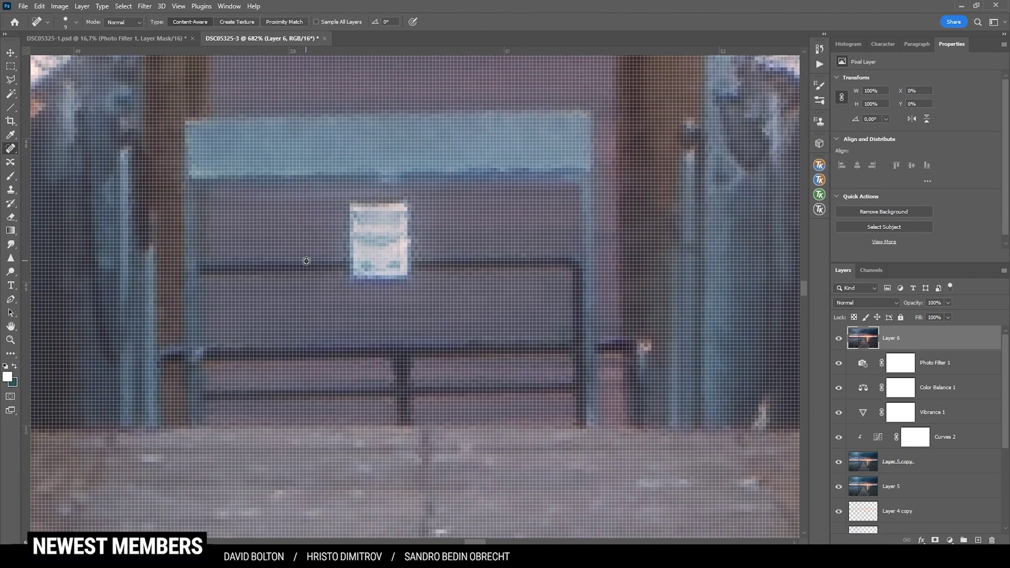
{"action": "right_click", "coordinate": [279, 269], "text": "alt"}
{"action": "left_click", "coordinate": [248, 263]}
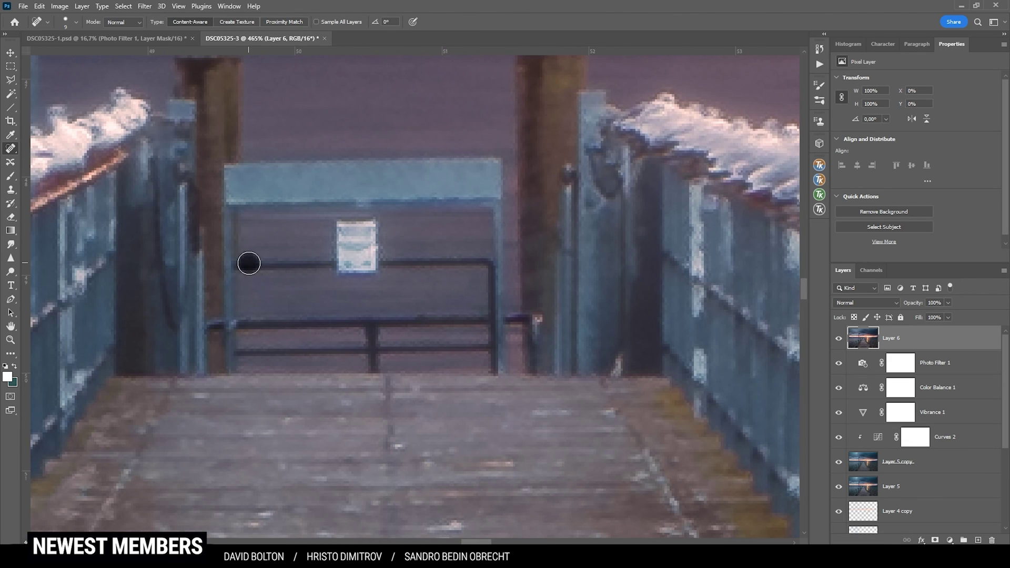
{"action": "left_click_drag", "start_coordinate": [249, 263], "coordinate": [471, 264]}
{"action": "scroll", "coordinate": [471, 263], "scroll_direction": "down", "scroll_amount": 1}
{"action": "left_click_drag", "start_coordinate": [227, 296], "coordinate": [451, 295]}
{"action": "left_click_drag", "start_coordinate": [233, 322], "coordinate": [494, 322]}
{"action": "scroll", "coordinate": [385, 214], "scroll_direction": "up", "scroll_amount": 2}
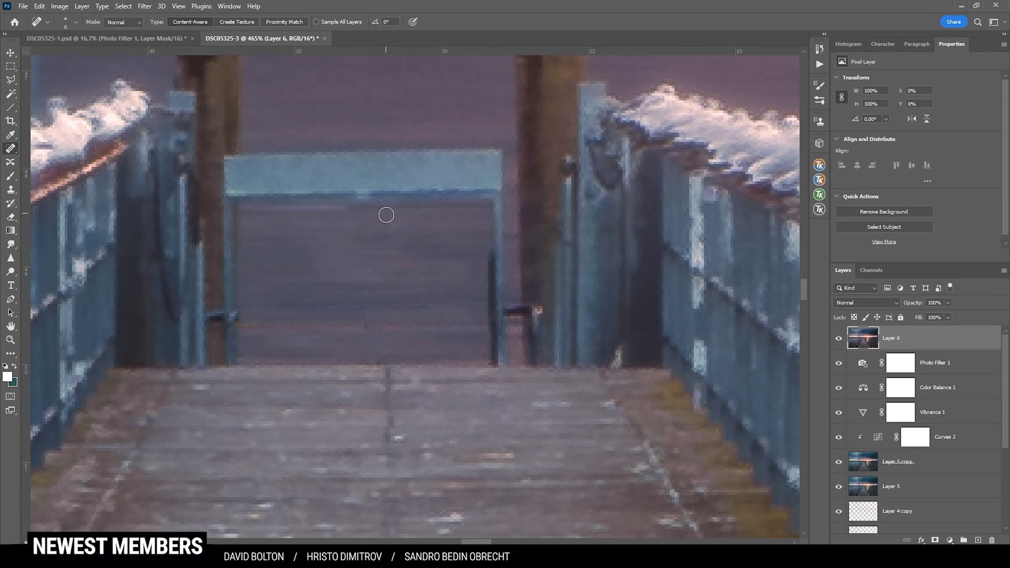
Clone out the light-blue bar, railing handle and vertical railing bar, then fit the photo on screen.
{"action": "key", "text": "s"}
{"action": "right_click", "coordinate": [351, 282], "text": "alt"}
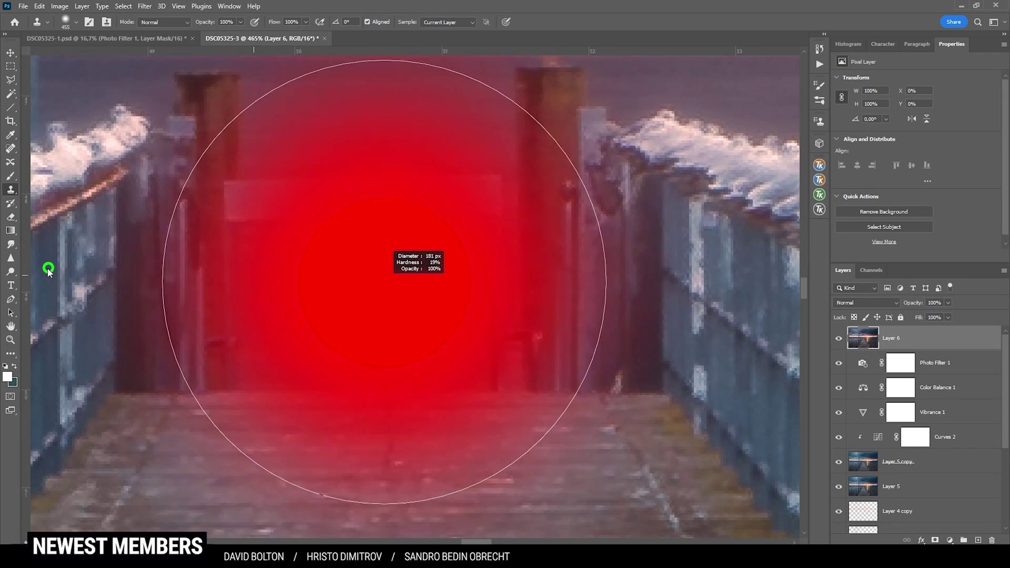
{"action": "left_click", "coordinate": [334, 278], "text": "alt"}
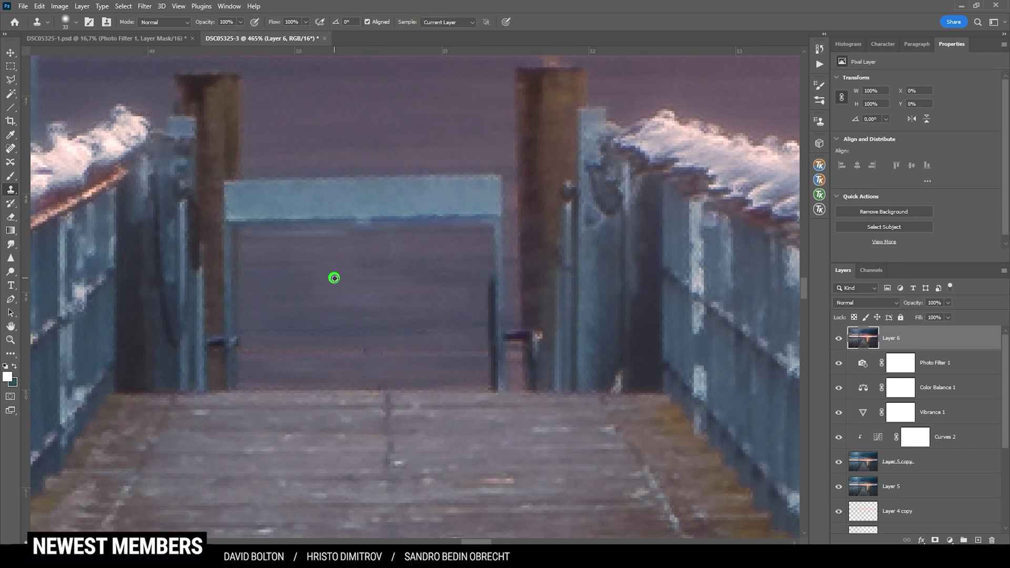
{"action": "right_click", "coordinate": [266, 131], "text": "alt"}
{"action": "left_click", "coordinate": [263, 140], "text": "alt"}
{"action": "mouse_move", "coordinate": [221, 165]}
{"action": "left_mouse_down"}
{"action": "mouse_move", "coordinate": [237, 191]}
{"action": "mouse_move", "coordinate": [226, 286]}
{"action": "mouse_move", "coordinate": [253, 365]}
{"action": "left_mouse_up"}
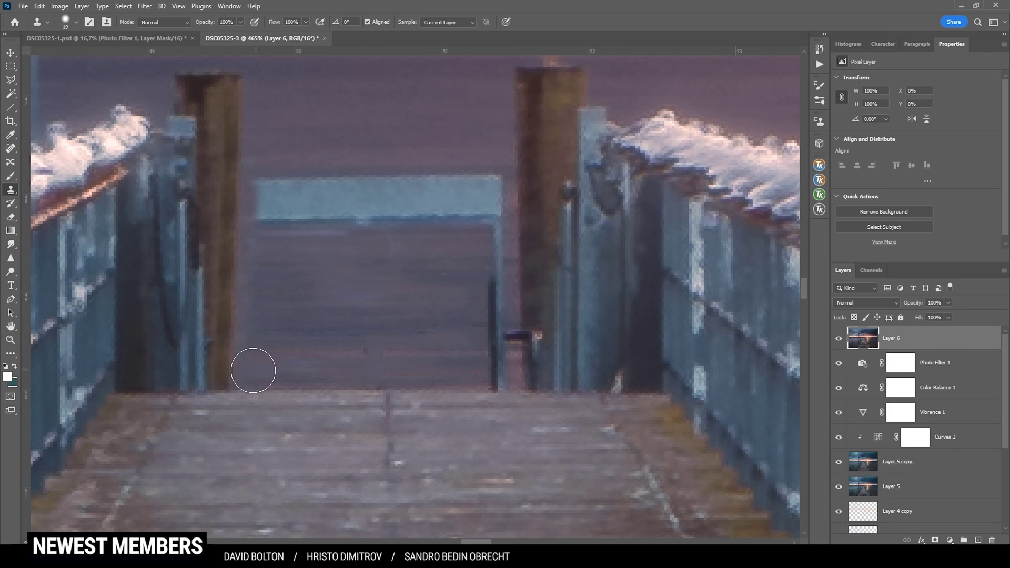
{"action": "left_click", "coordinate": [257, 154], "text": "alt"}
{"action": "mouse_move", "coordinate": [263, 197]}
{"action": "left_mouse_down"}
{"action": "mouse_move", "coordinate": [338, 212]}
{"action": "mouse_move", "coordinate": [332, 248]}
{"action": "left_mouse_up"}
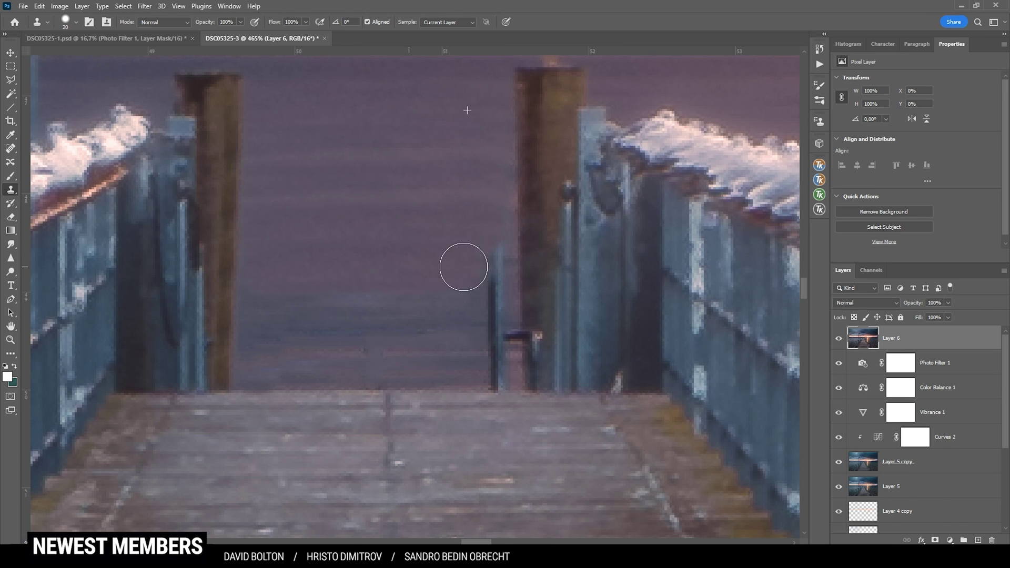
{"action": "left_click_drag", "start_coordinate": [518, 305], "coordinate": [495, 368]}
{"action": "left_click_drag", "start_coordinate": [476, 294], "coordinate": [485, 365]}
{"action": "key", "text": "ctrl+0"}
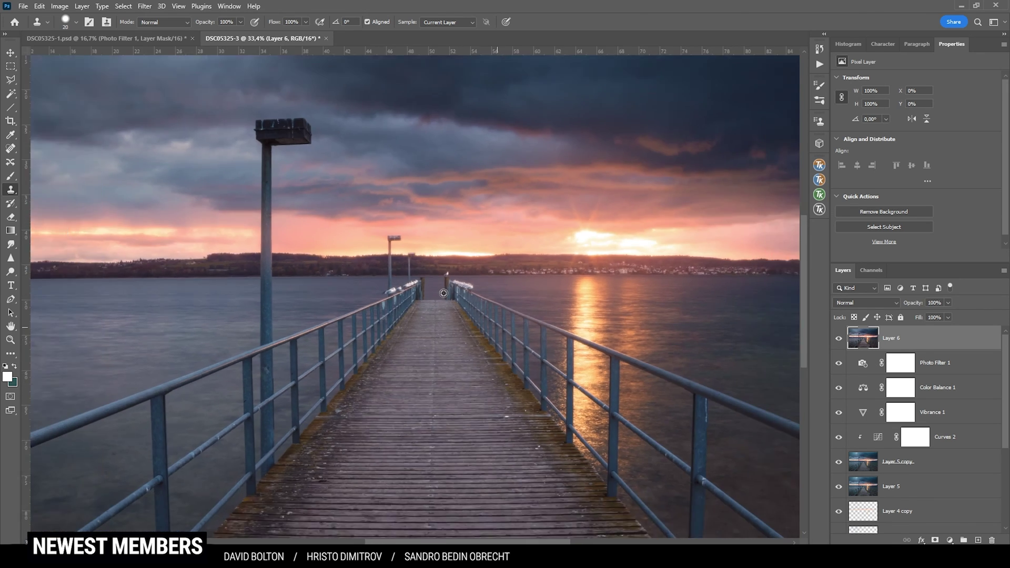
{"action": "scroll", "coordinate": [460, 329], "scroll_direction": "up", "scroll_amount": 1}
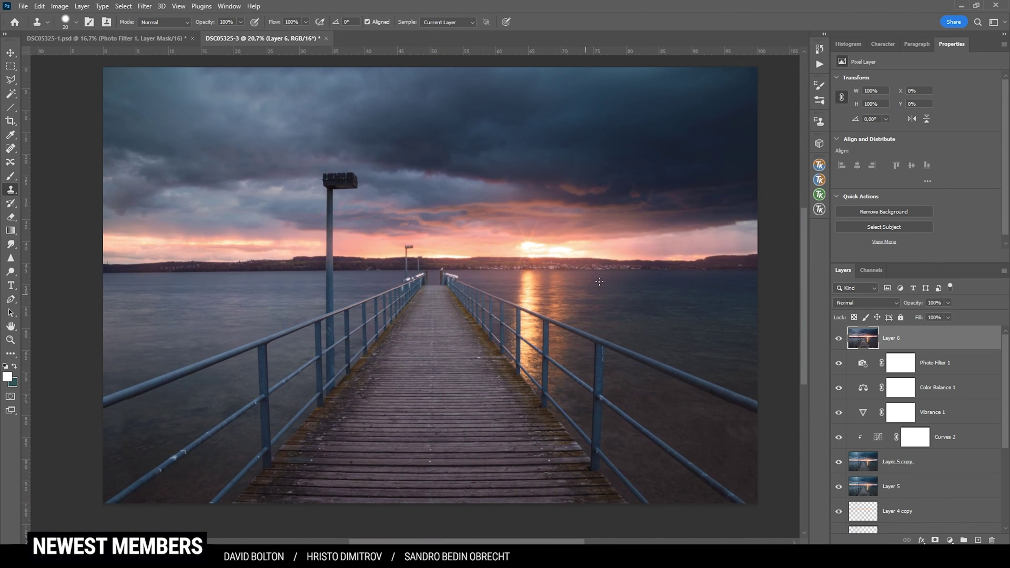